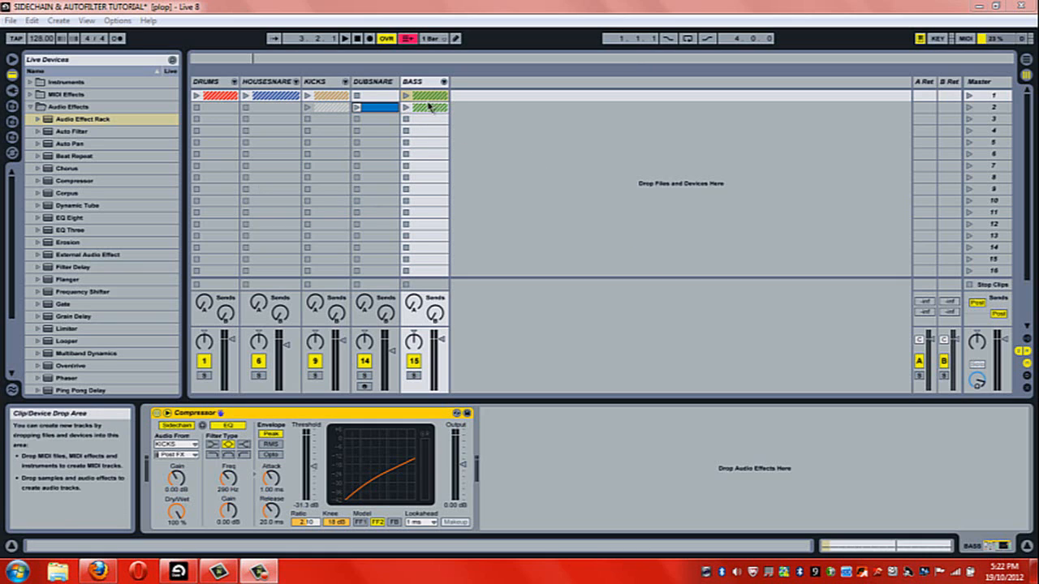
# Unfold the BASS group and show its 16-Massive track's devices, folding the Compressor and moving the Massive window out of the way
pyautogui.click(443, 81)
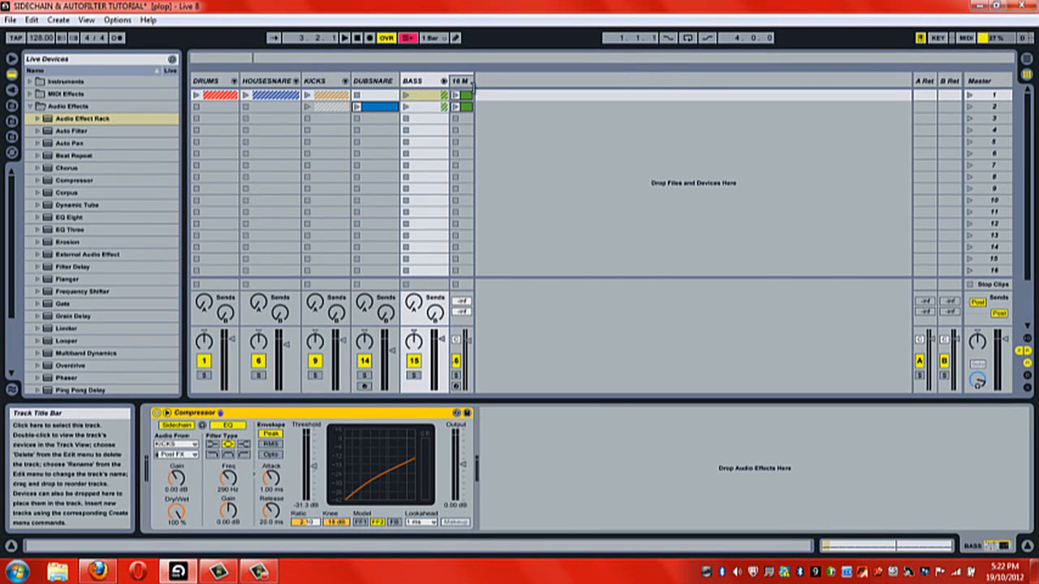
pyautogui.click(470, 82)
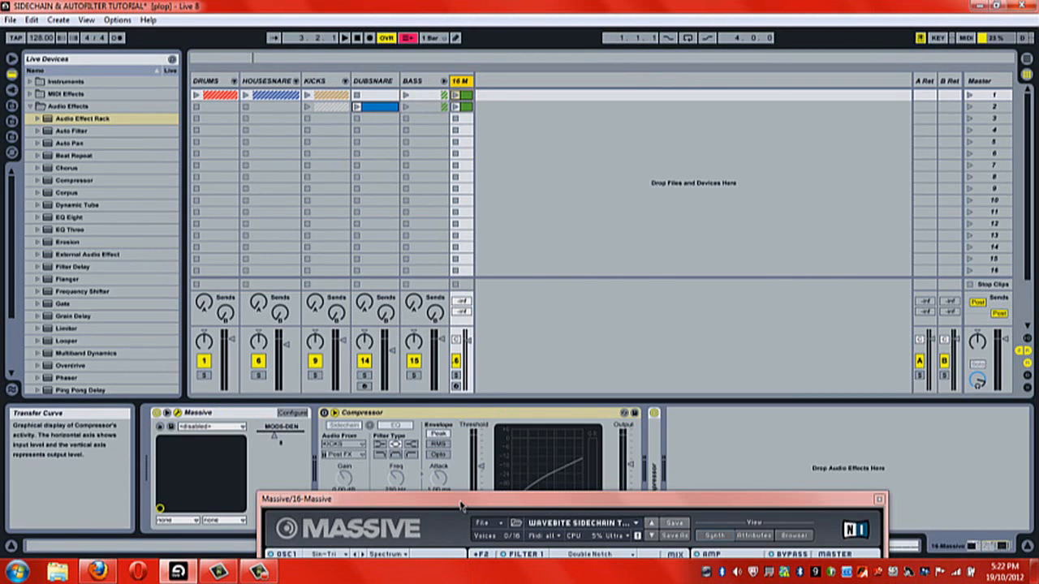
pyautogui.doubleClick(474, 415)
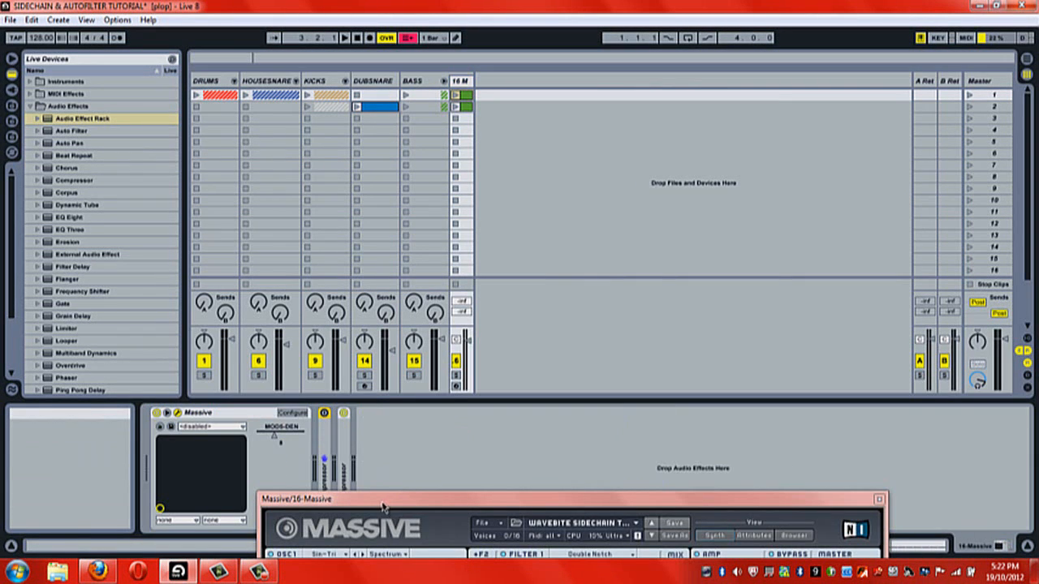
pyautogui.moveTo(383, 507); pyautogui.dragTo(308, 40)
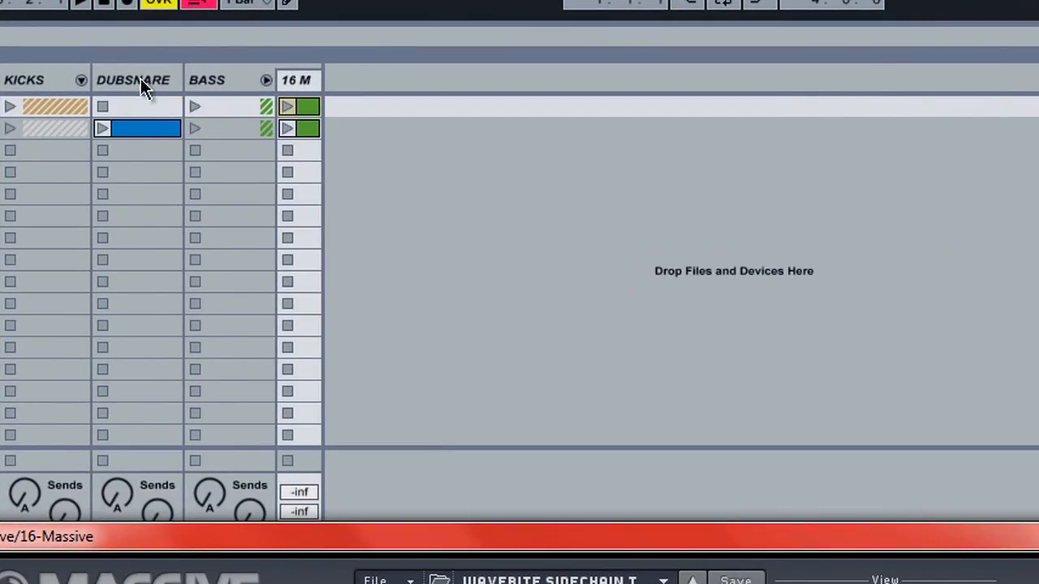
# Unfold the KICKS group, look through its individual kick tracks, and fold the group again
pyautogui.click(141, 81)
pyautogui.click(51, 78)
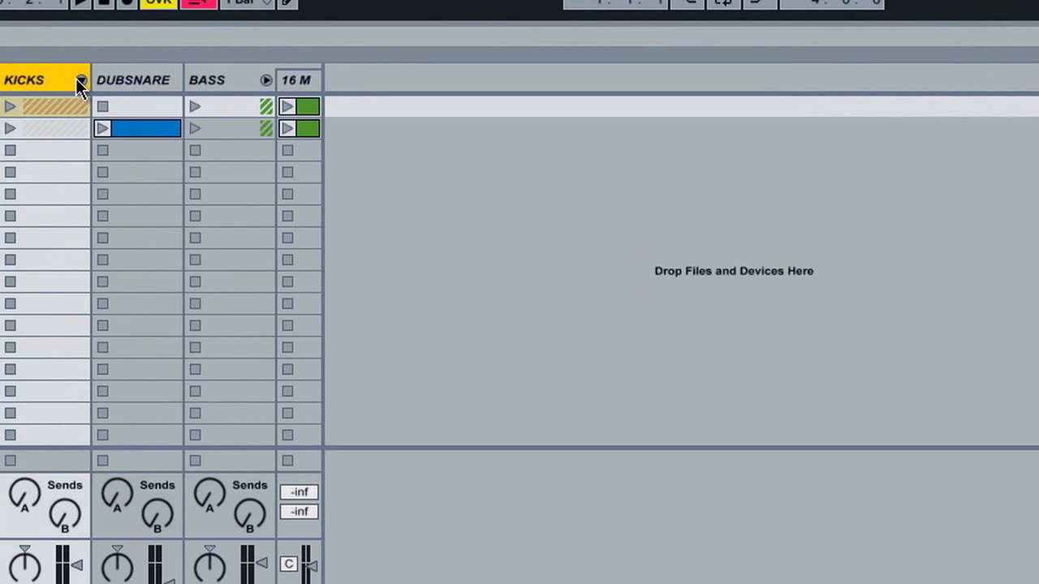
pyautogui.click(80, 80)
pyautogui.click(182, 81)
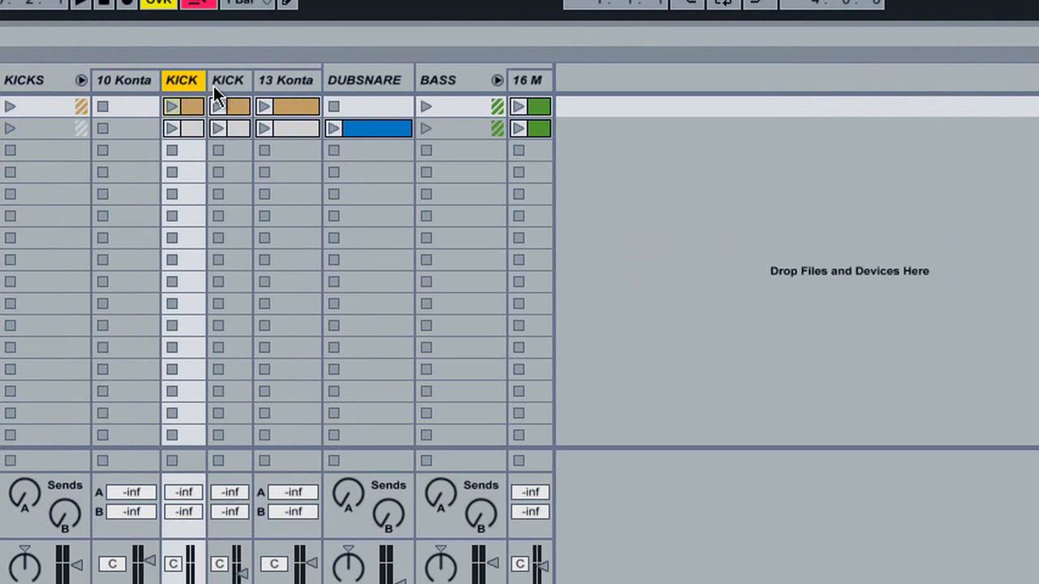
pyautogui.click(224, 86)
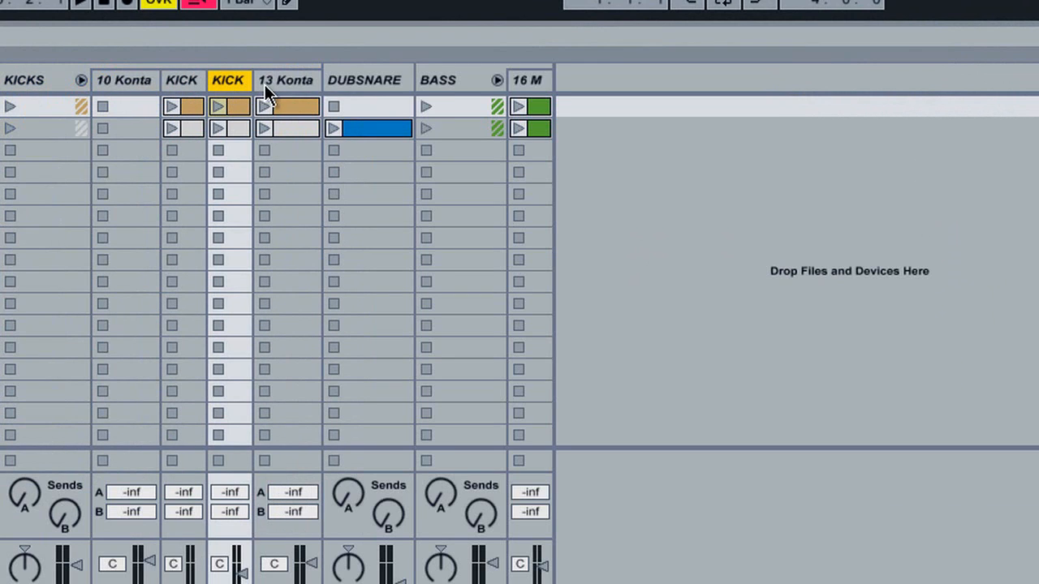
pyautogui.click(265, 84)
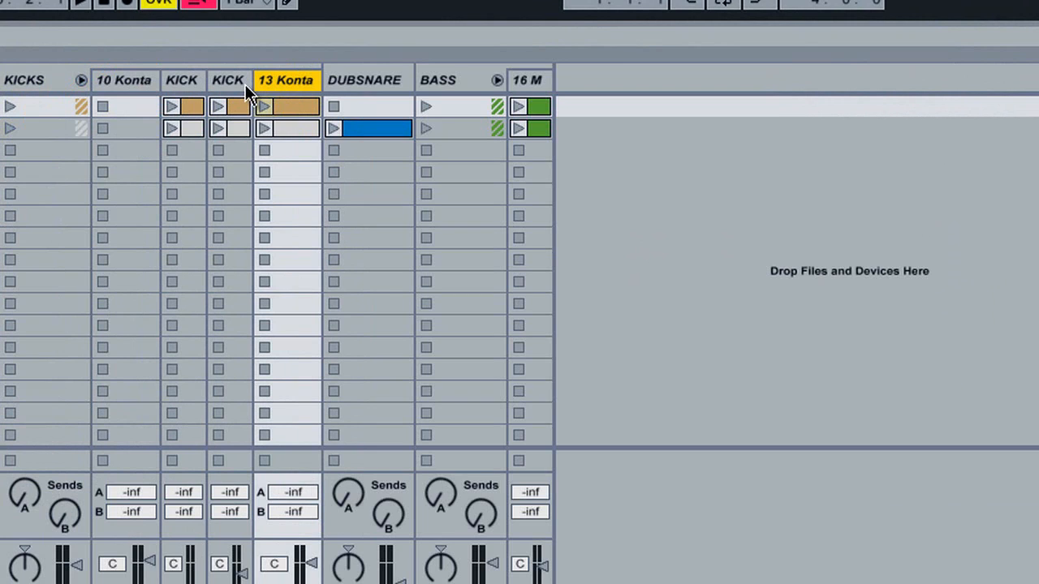
pyautogui.click(79, 80)
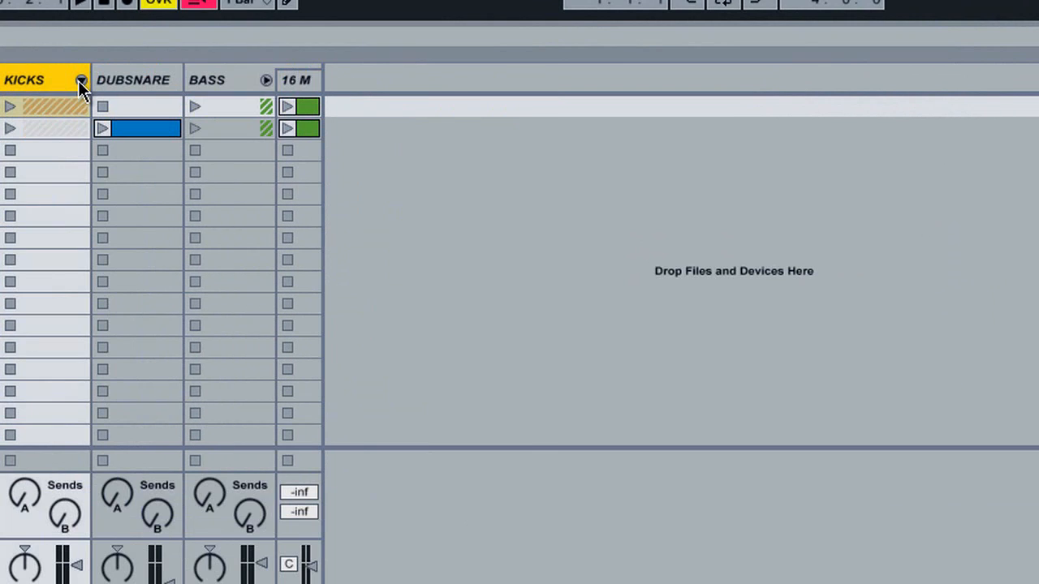
# With the BASS group's Compressor off, play its first-scene clips together with the KICKS clips and stop playback
pyautogui.click(234, 80)
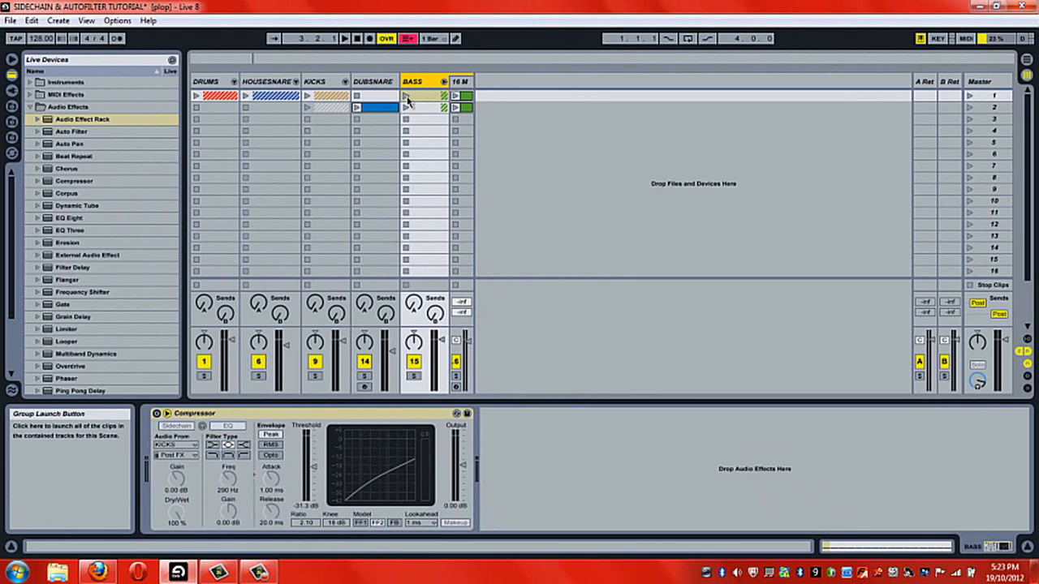
pyautogui.click(407, 97)
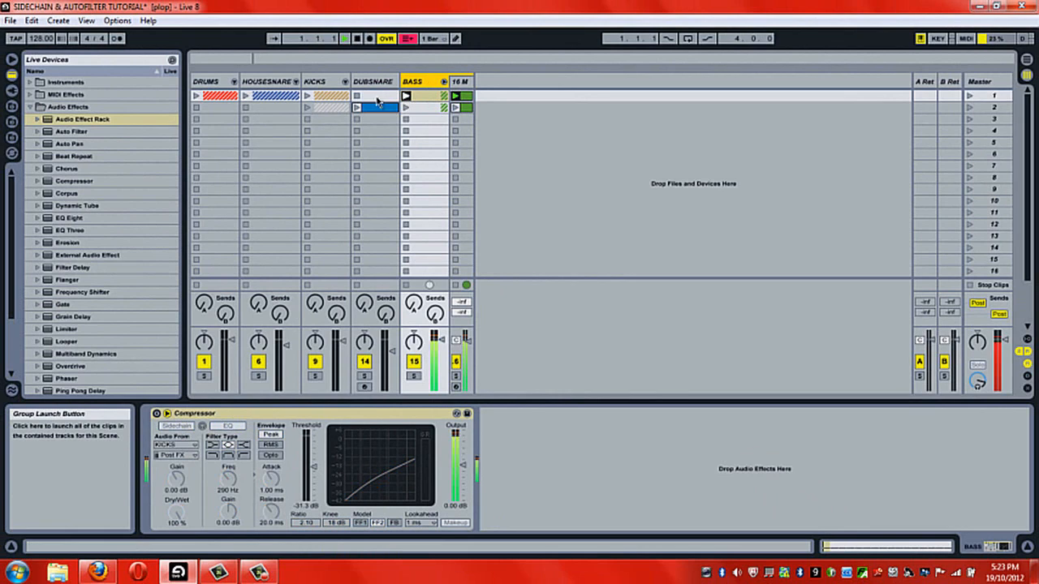
pyautogui.click(309, 96)
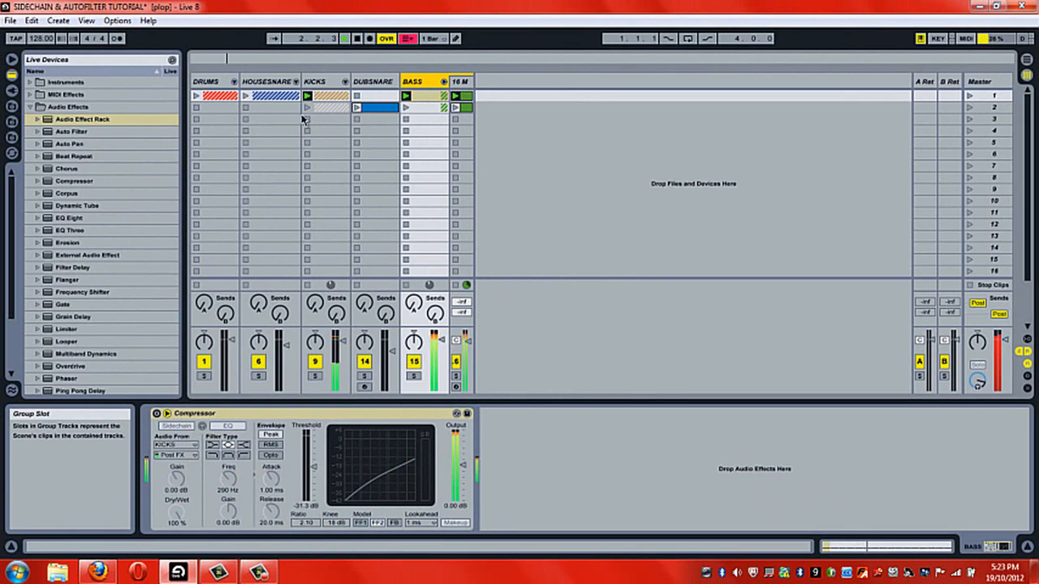
pyautogui.click(969, 286)
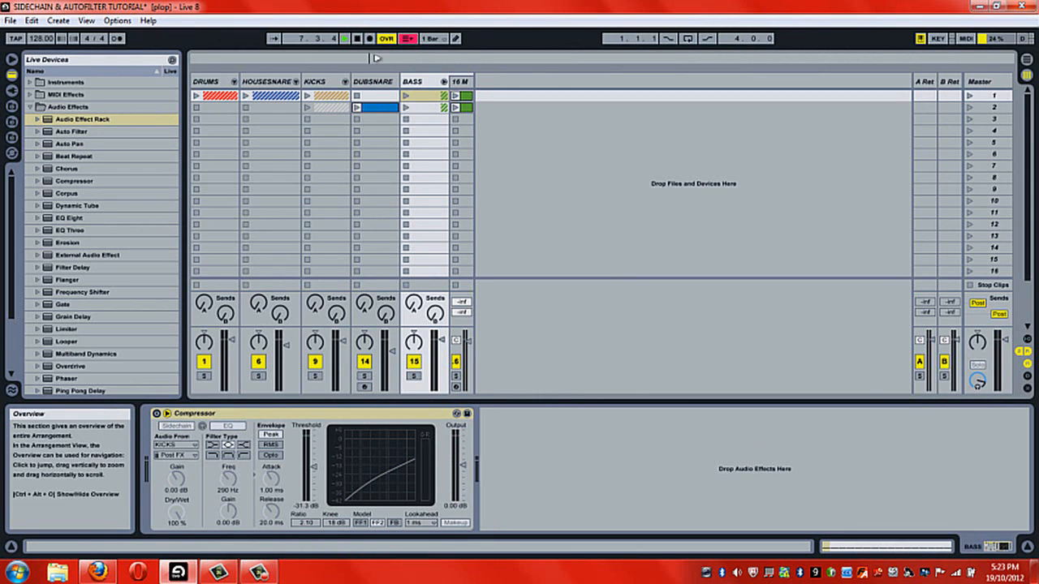
pyautogui.click(356, 38)
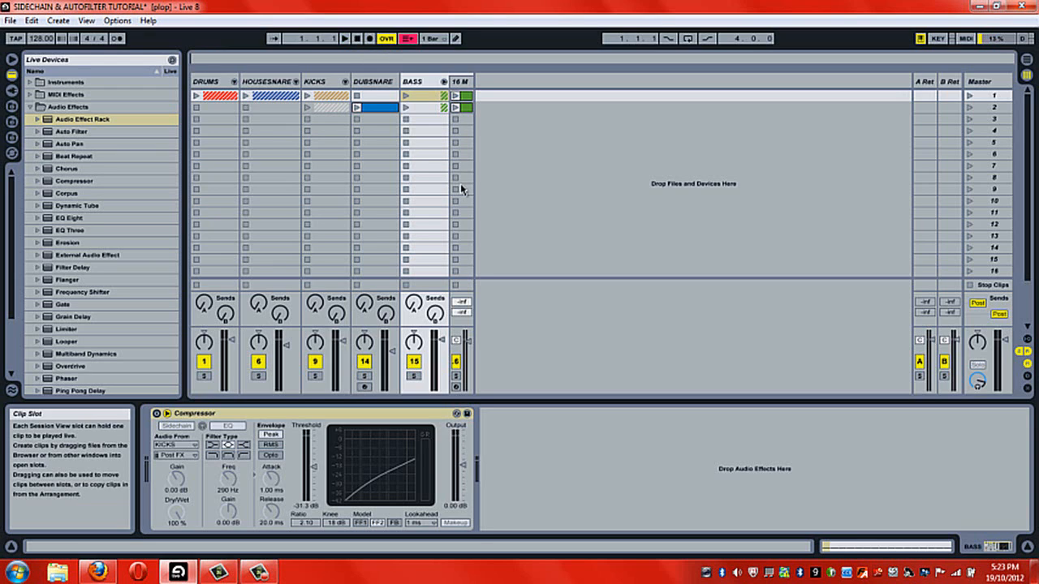
# Select the BASS group, locate Compressor among the Audio Effects, and look through its presets
pyautogui.click(428, 84)
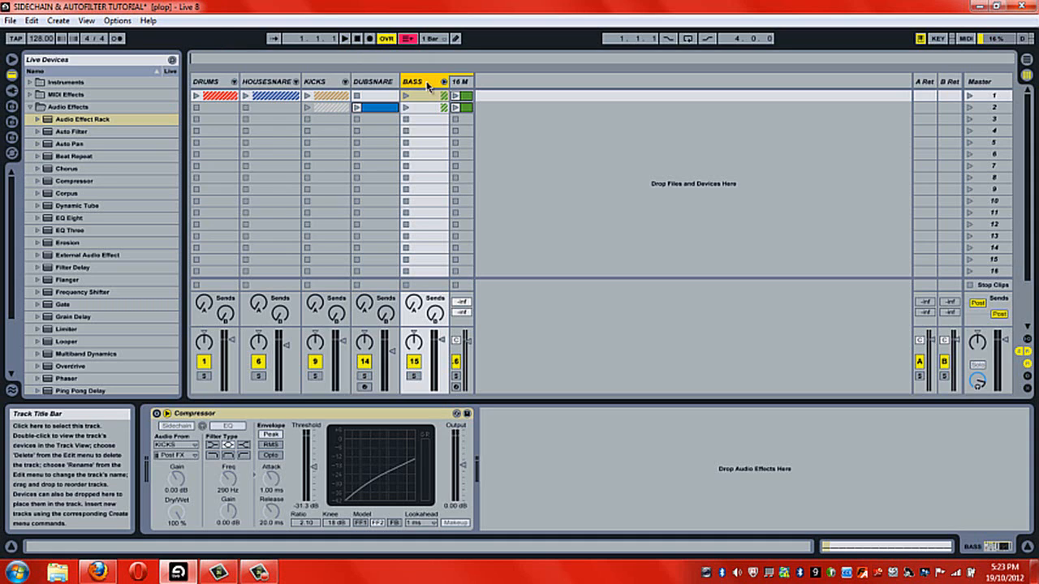
pyautogui.click(30, 106)
pyautogui.click(30, 106)
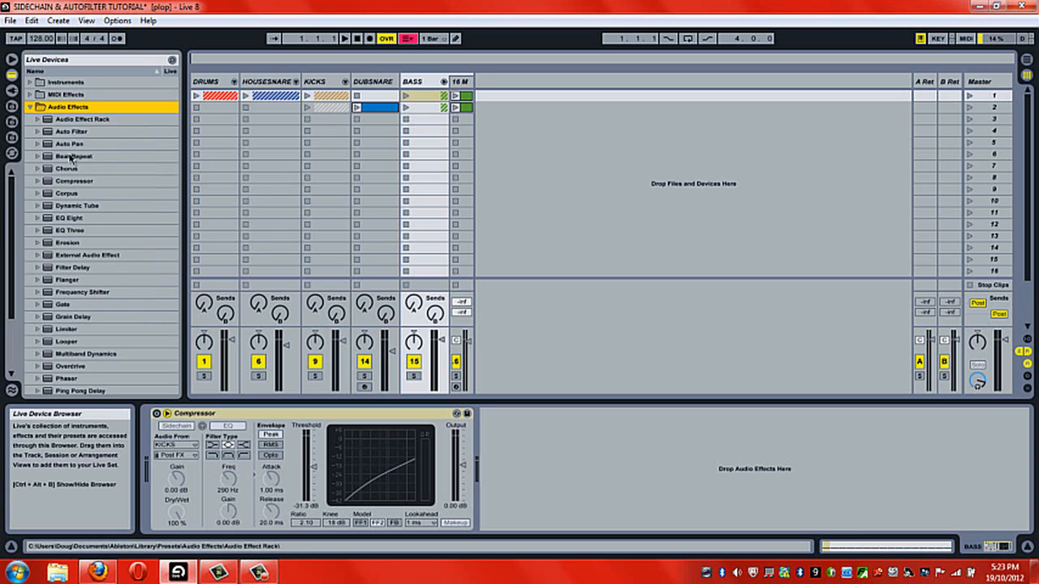
pyautogui.click(65, 181)
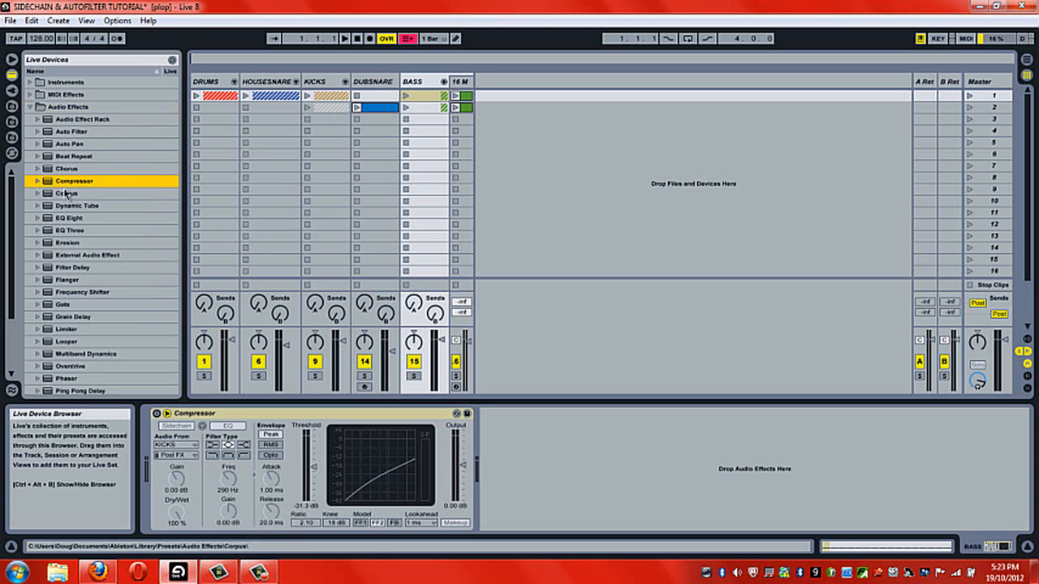
pyautogui.click(38, 182)
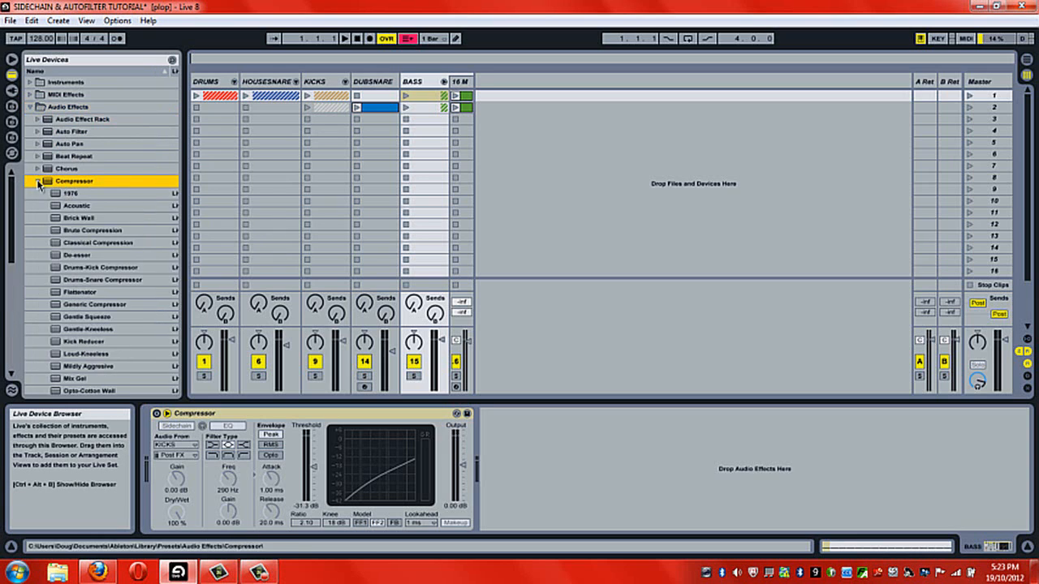
pyautogui.click(38, 181)
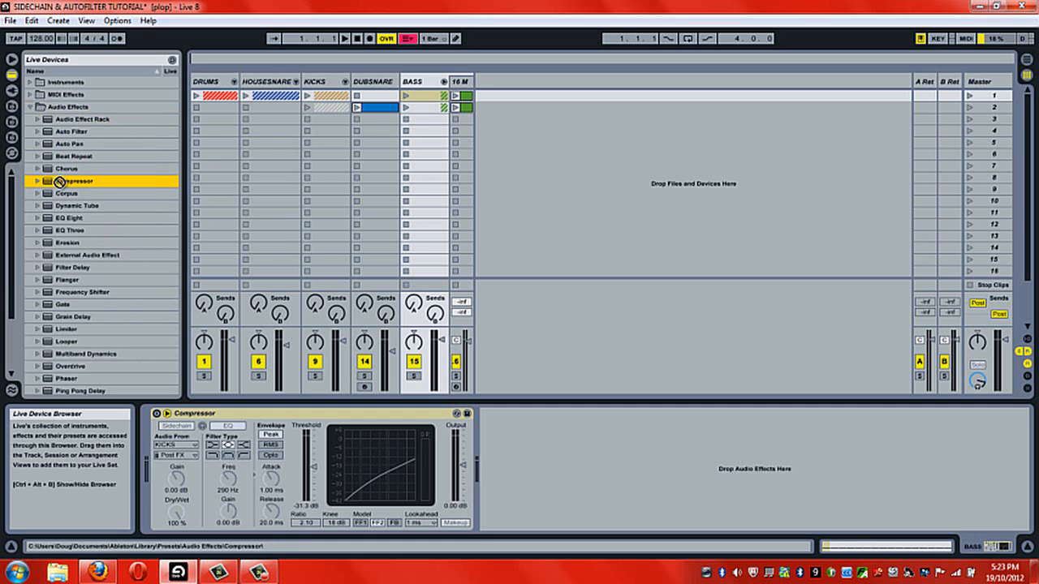
pyautogui.moveTo(51, 184)
pyautogui.mouseDown()
pyautogui.moveTo(86, 209)
pyautogui.moveTo(268, 454)
pyautogui.moveTo(59, 187)
pyautogui.mouseUp()
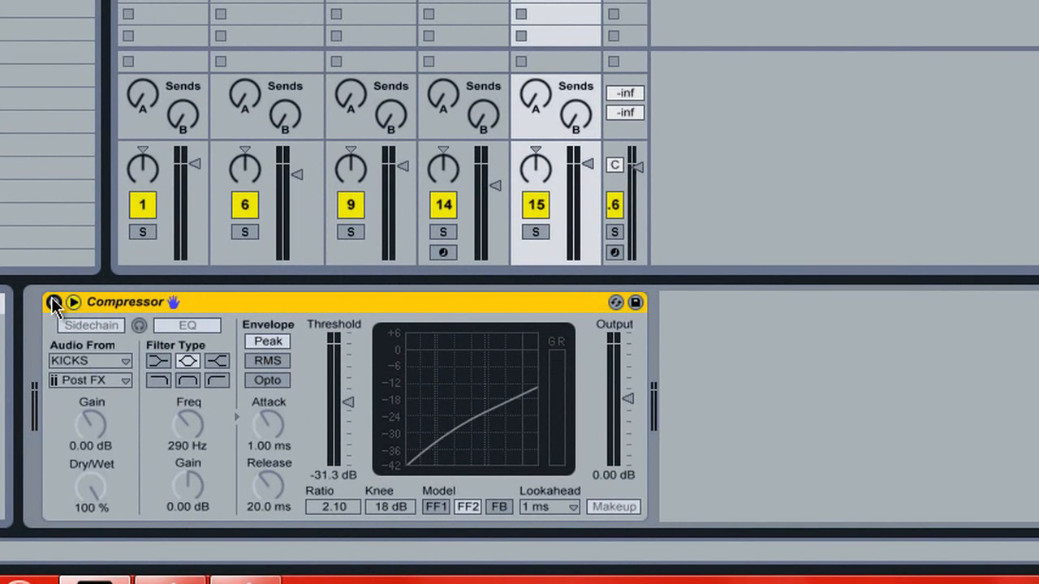
# Activate the BASS group's Compressor and leave Sidechain enabled with the sidechain section unfolded
pyautogui.click(53, 302)
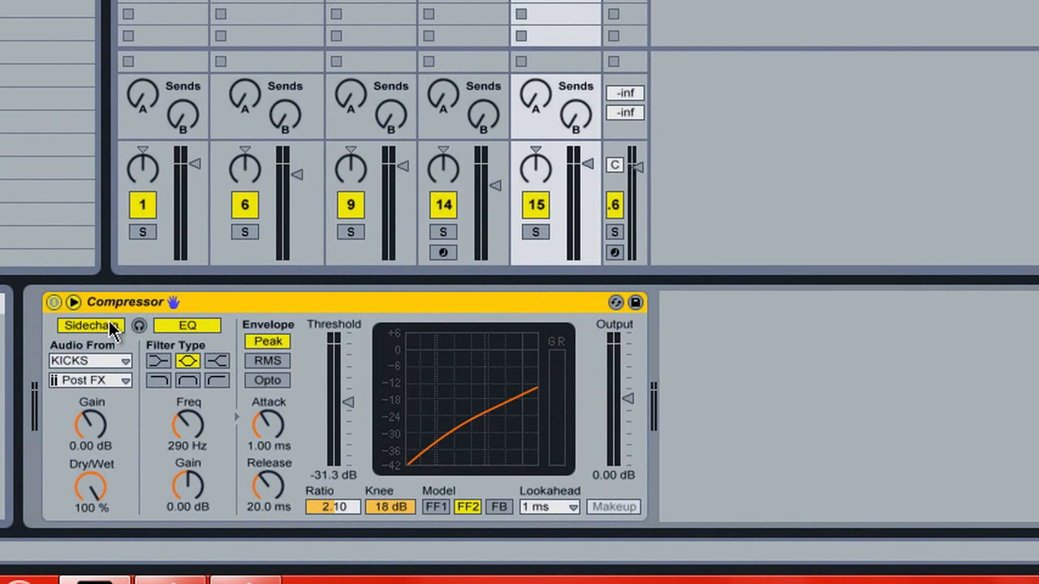
pyautogui.click(90, 323)
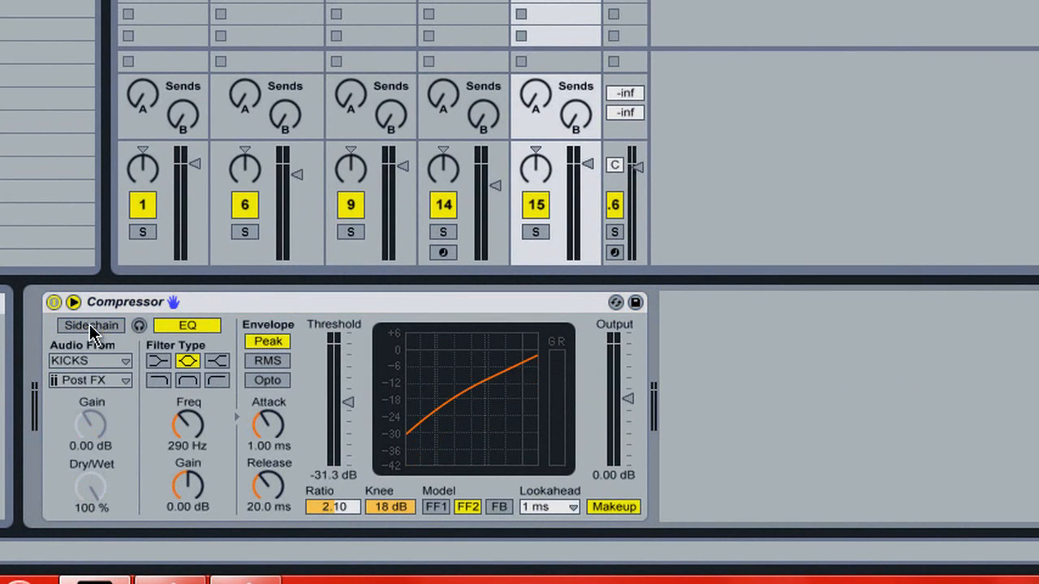
pyautogui.click(82, 326)
pyautogui.click(74, 301)
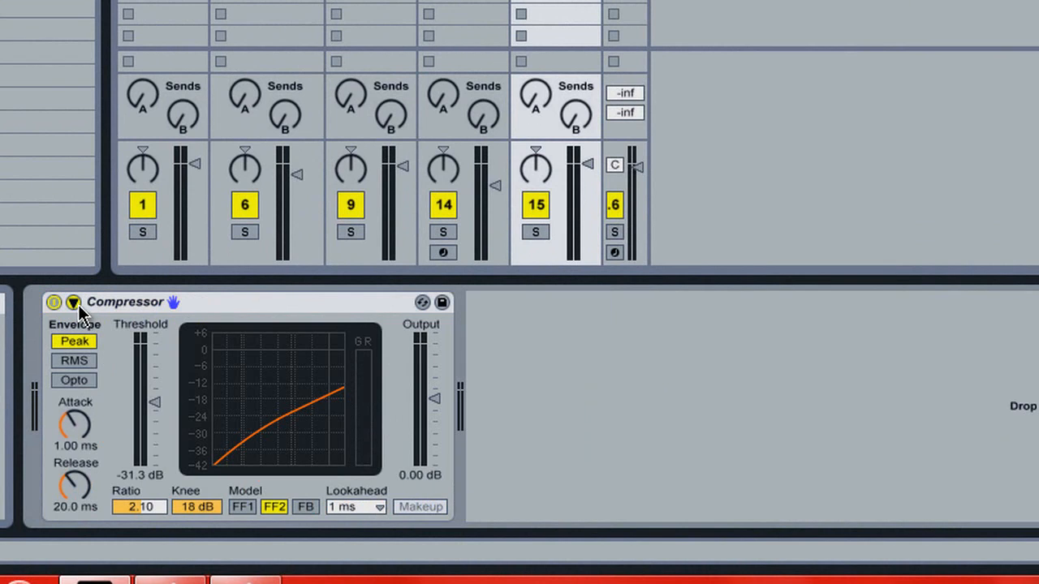
pyautogui.click(78, 304)
pyautogui.click(94, 323)
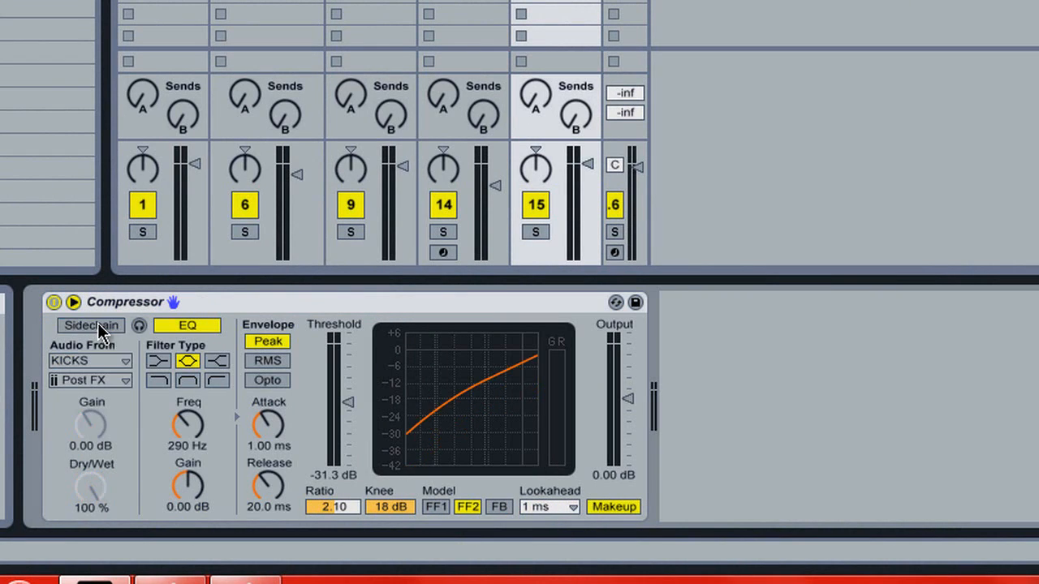
pyautogui.click(101, 326)
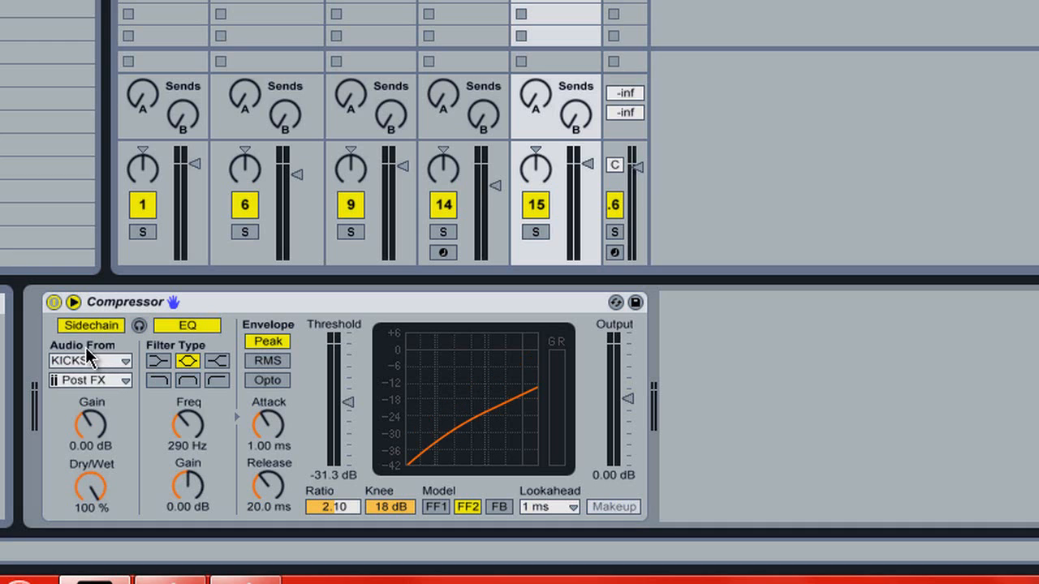
# Choose KICKS as the Compressor's sidechain audio source, check the tracks inside the KICKS group, and return to the BASS group
pyautogui.click(98, 358)
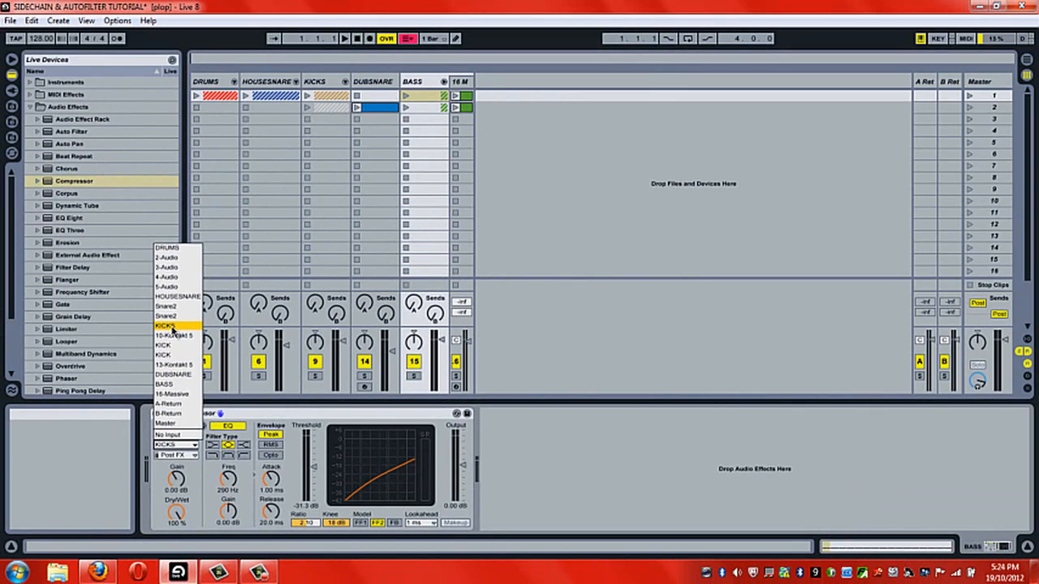
pyautogui.click(167, 326)
pyautogui.click(345, 82)
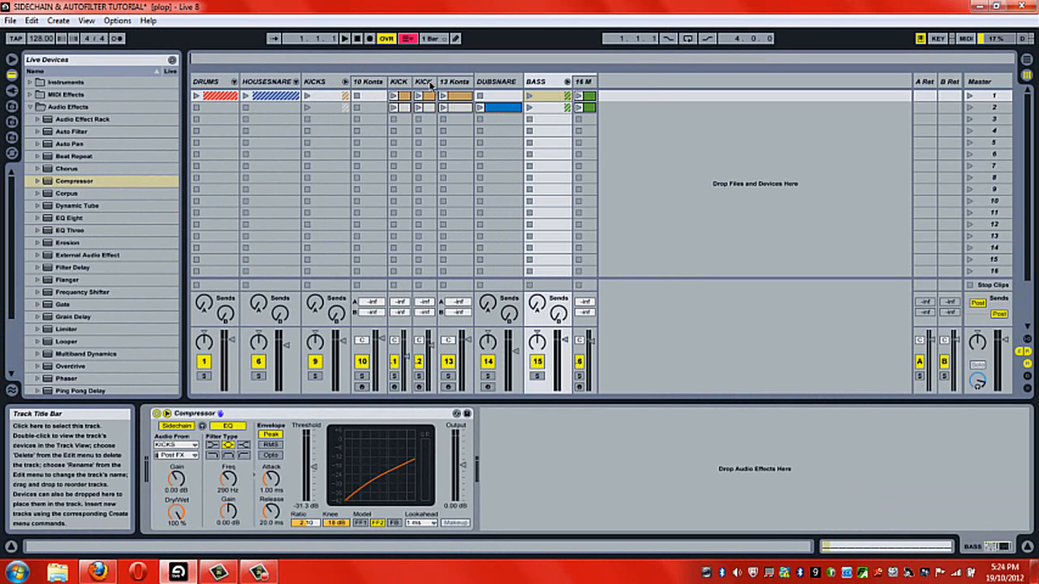
pyautogui.click(406, 85)
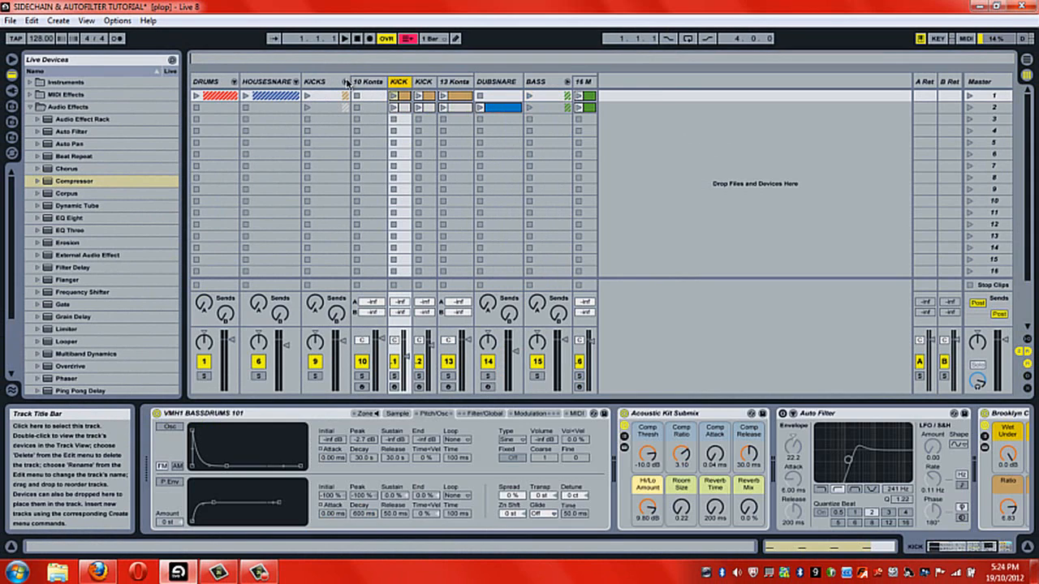
pyautogui.click(344, 82)
pyautogui.click(463, 82)
pyautogui.click(423, 82)
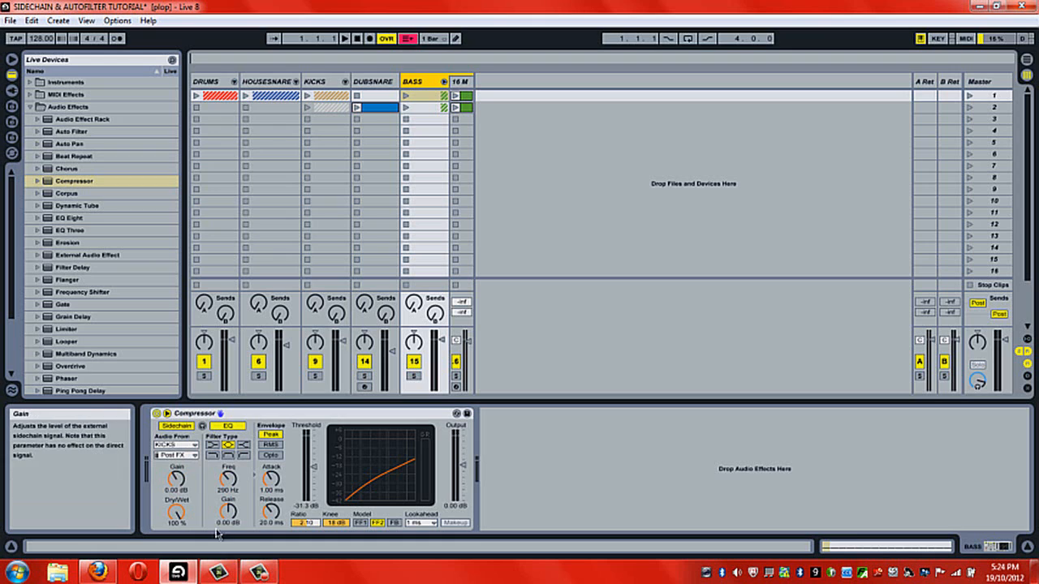
# Keep the Compressor's sidechain EQ on and select the bell filter type after trying the high shelf
pyautogui.click(228, 426)
pyautogui.click(228, 426)
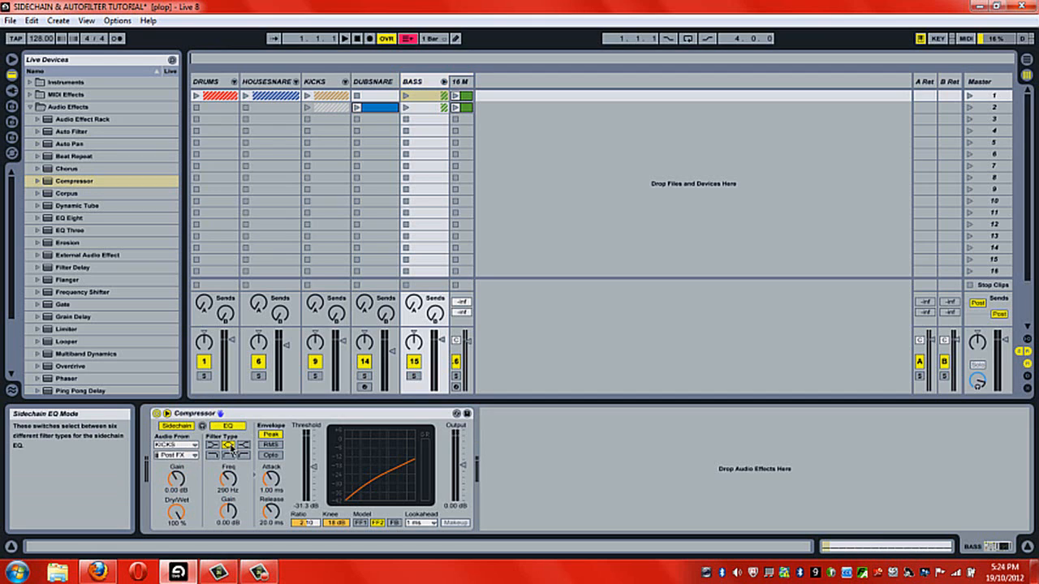
pyautogui.click(230, 448)
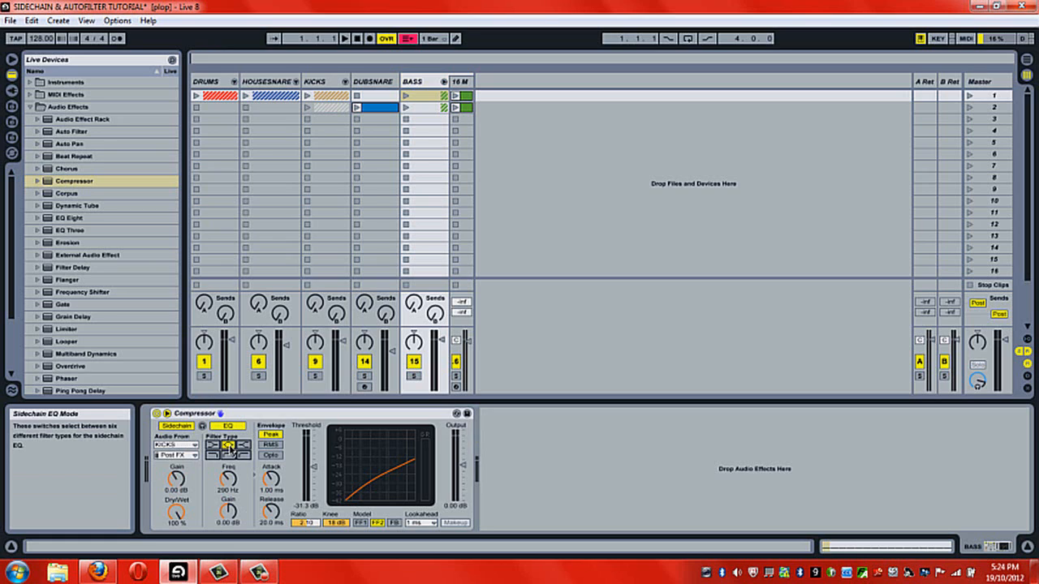
pyautogui.click(244, 448)
pyautogui.click(229, 446)
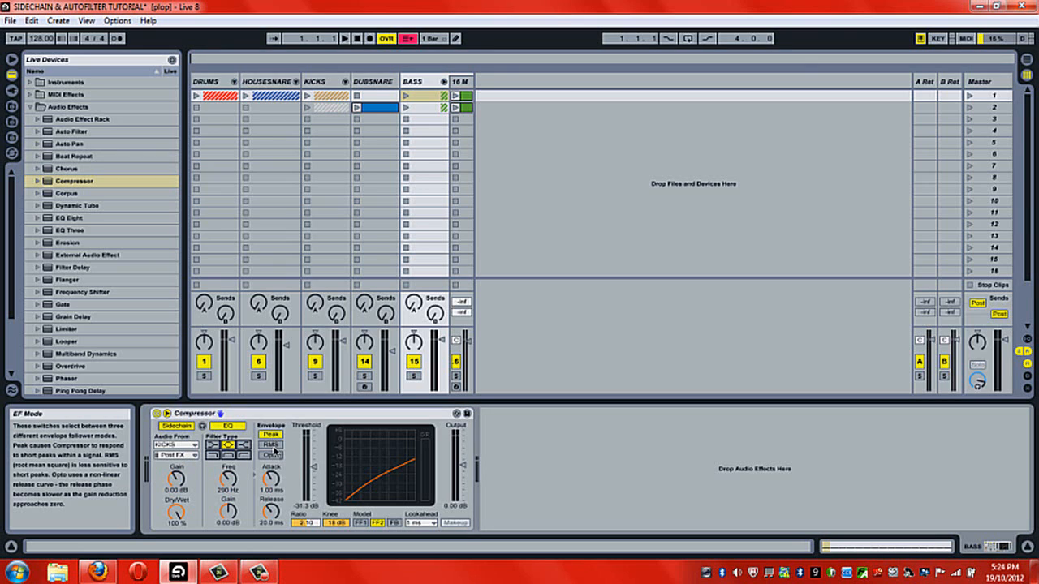
# Try the Compressor's RMS and Opto envelope modes and settle on Peak
pyautogui.click(272, 444)
pyautogui.click(272, 456)
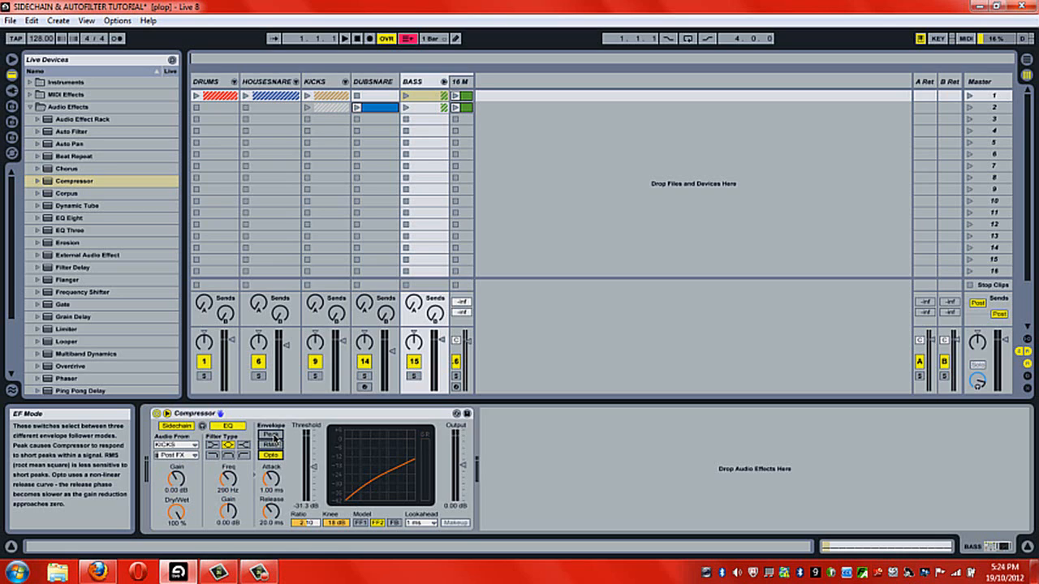
pyautogui.click(272, 435)
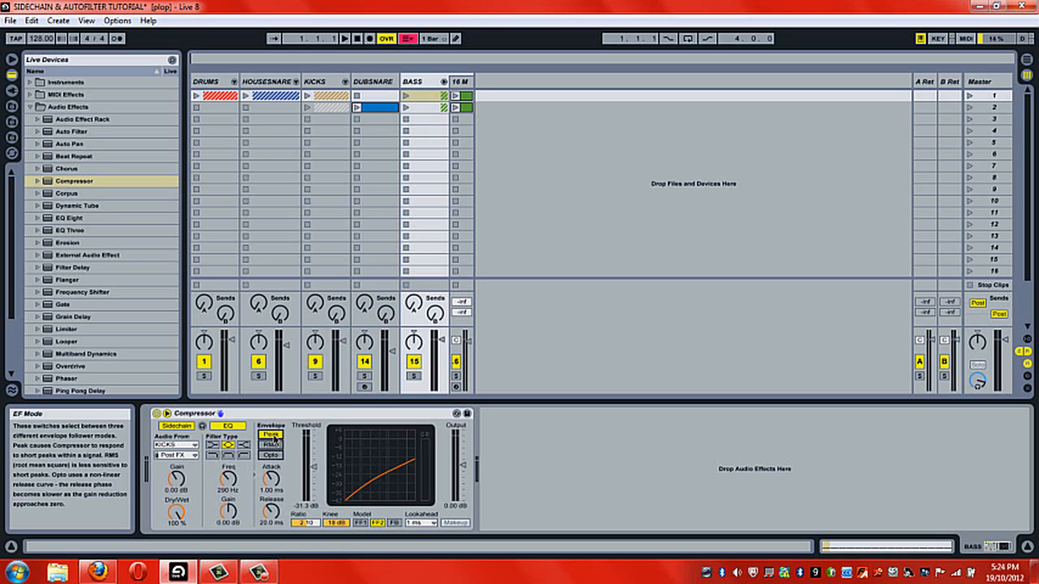
pyautogui.click(272, 456)
pyautogui.click(274, 435)
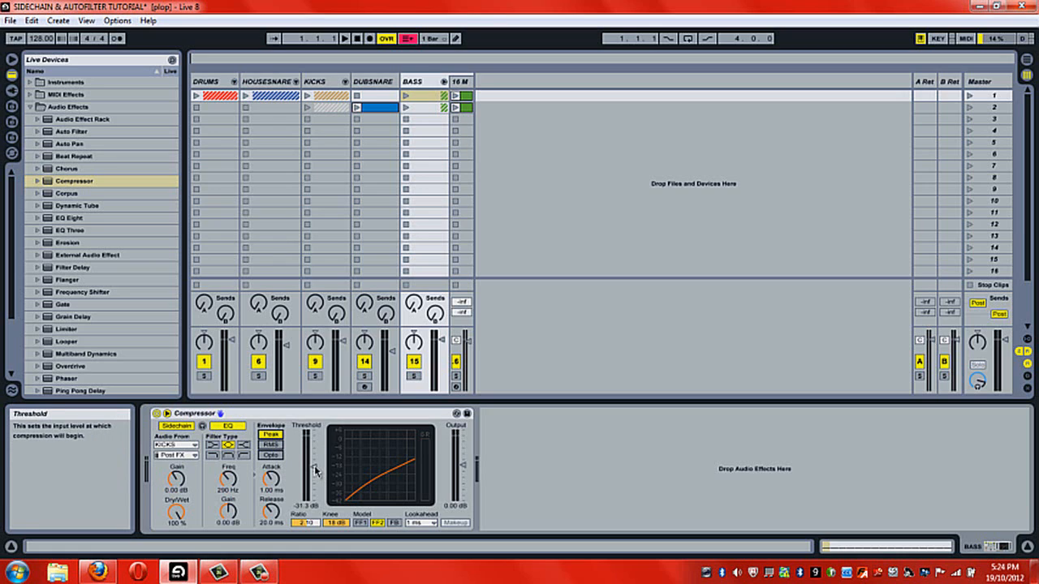
# Raise the BASS Compressor's threshold to 6.00 dB and launch the first-scene clips of the KICKS and BASS groups
pyautogui.click(315, 469)
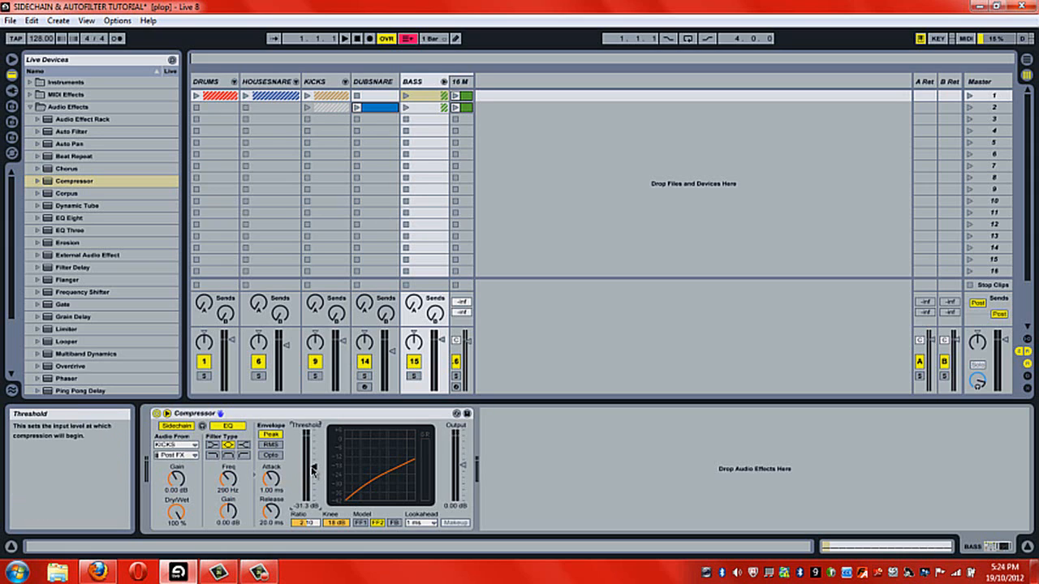
pyautogui.moveTo(313, 469)
pyautogui.mouseDown()
pyautogui.moveTo(312, 382)
pyautogui.moveTo(391, 290)
pyautogui.mouseUp()
pyautogui.click(307, 96)
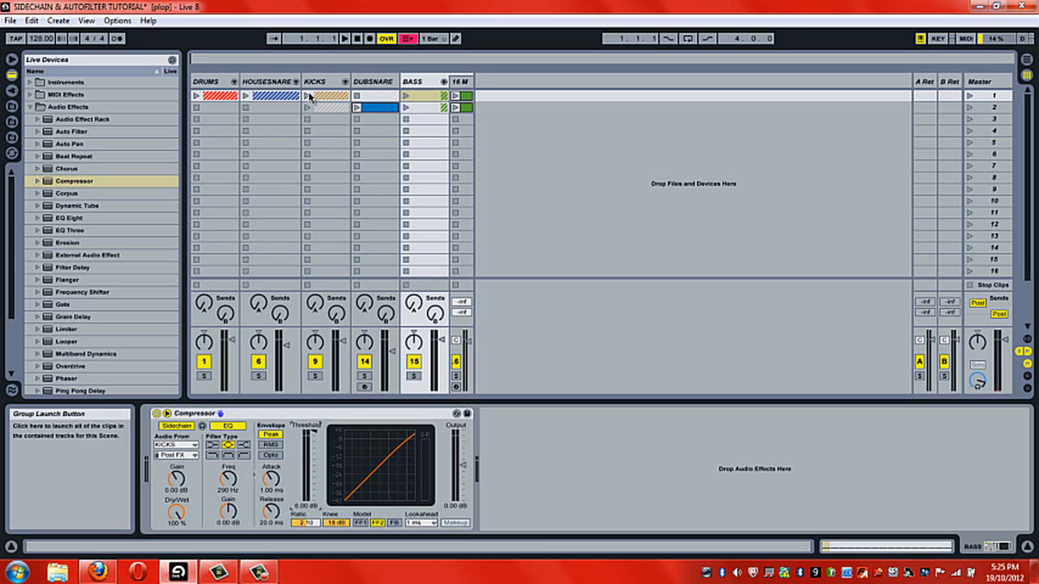
pyautogui.click(406, 97)
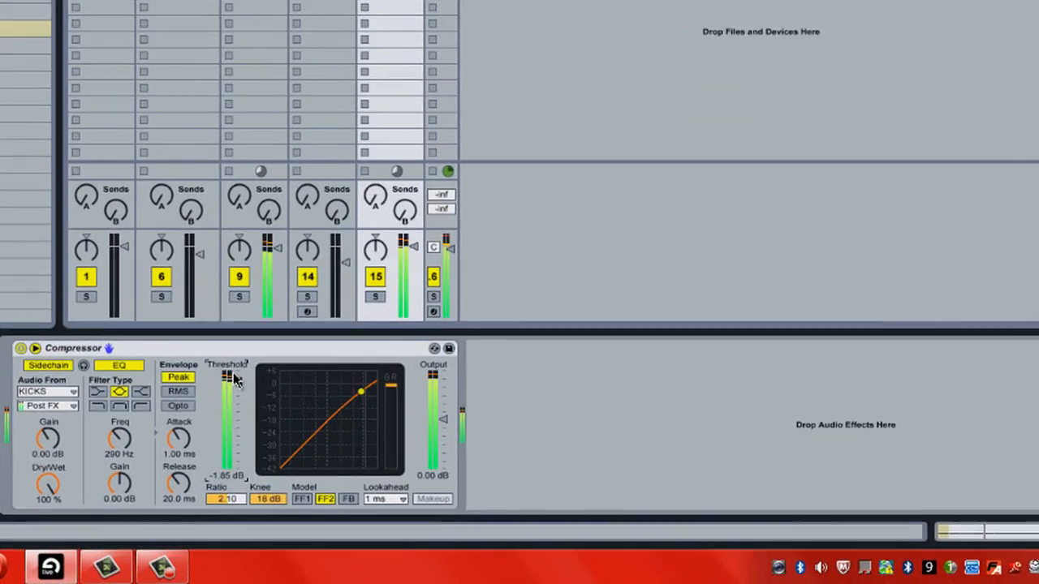
# Sweep the Compressor's threshold down to about -47.6 dB during playback and settle it at -25.4 dB
pyautogui.moveTo(234, 374); pyautogui.dragTo(235, 399)
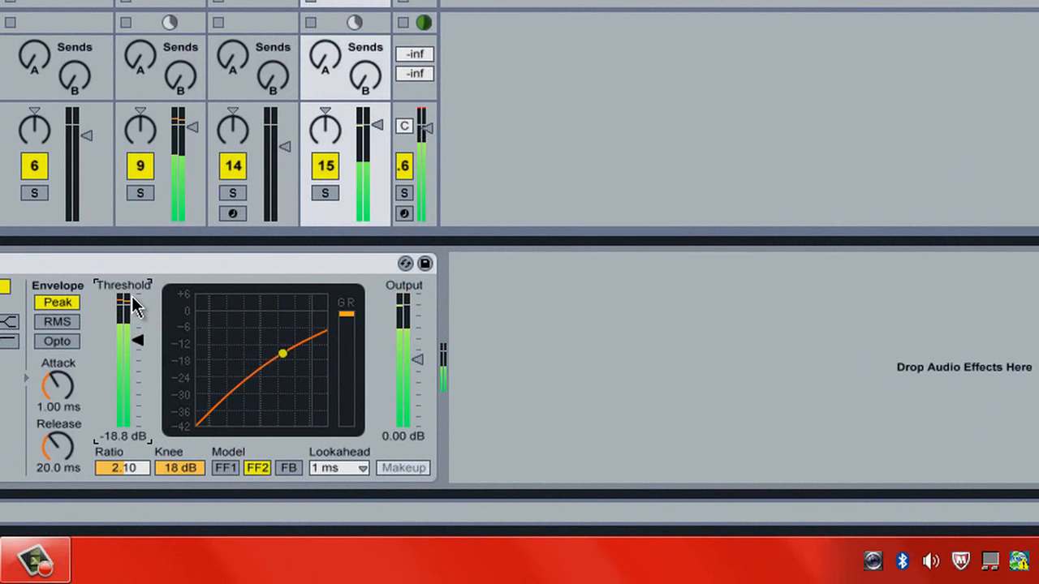
pyautogui.moveTo(134, 307); pyautogui.dragTo(133, 307)
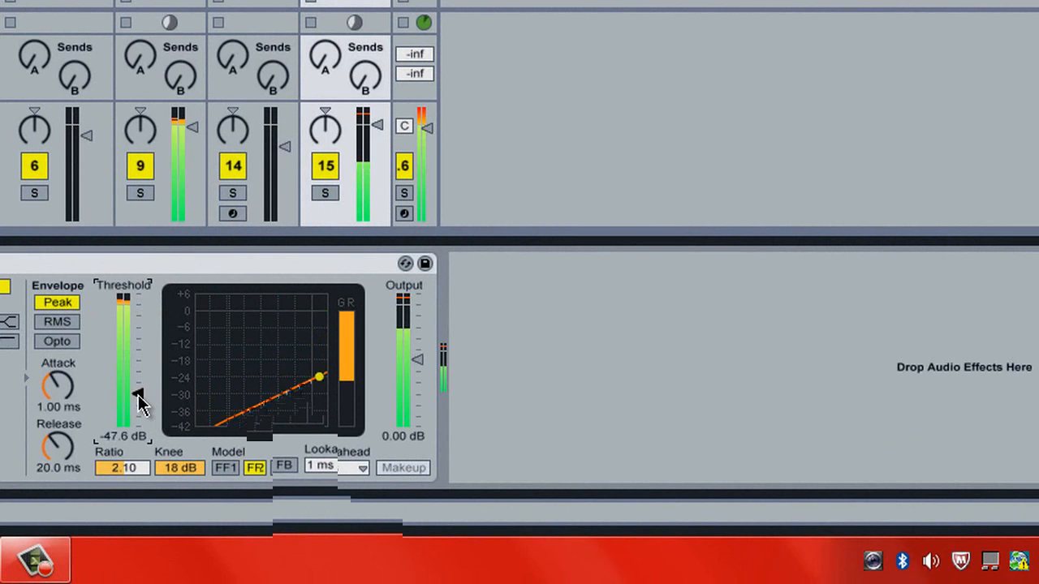
pyautogui.moveTo(138, 394); pyautogui.dragTo(135, 352)
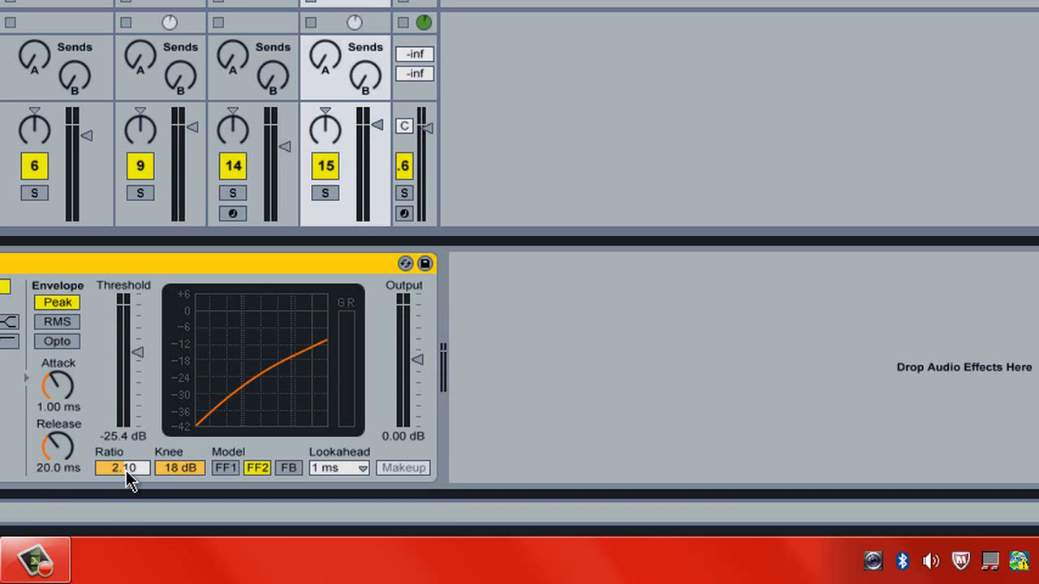
# Try higher and lower Compressor ratios, set the ratio to 1.10, and play the clips briefly to audition it
pyautogui.scroll(3, 126, 470)
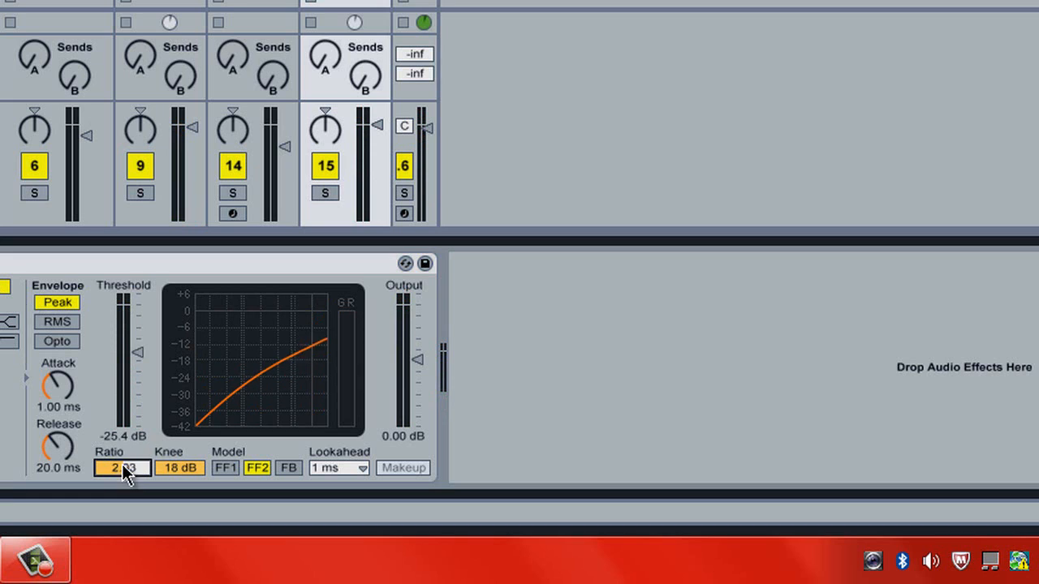
pyautogui.scroll(3, 125, 471)
pyautogui.scroll(2, 116, 469)
pyautogui.scroll(-1, 117, 469)
pyautogui.scroll(-5, 116, 471)
pyautogui.moveTo(116, 471); pyautogui.dragTo(116, 469)
pyautogui.scroll(1, 116, 467)
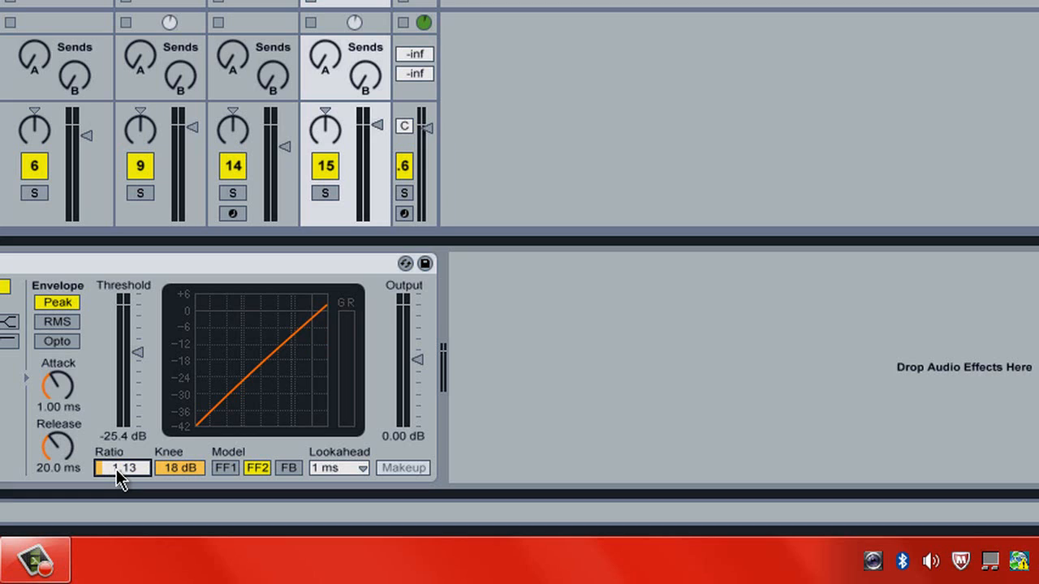
pyautogui.moveTo(116, 469); pyautogui.dragTo(116, 470)
pyautogui.press('space')
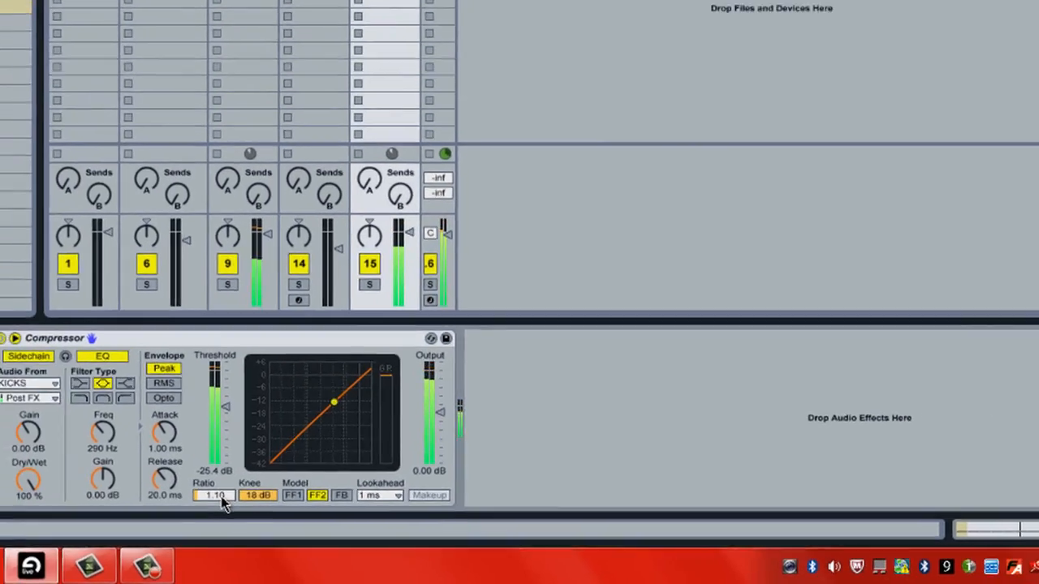
pyautogui.press('space')
# Raise the Compressor's ratio to inf and play the clips briefly to audition the gain reduction
pyautogui.moveTo(130, 468); pyautogui.dragTo(130, 468)
pyautogui.moveTo(310, 526); pyautogui.dragTo(307, 526)
pyautogui.press('space')
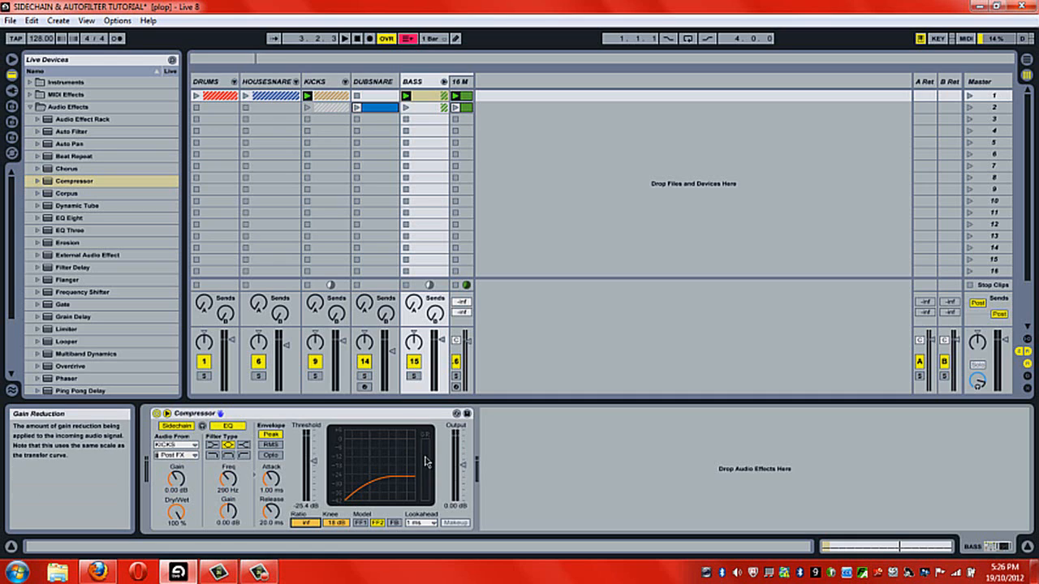
pyautogui.press('space')
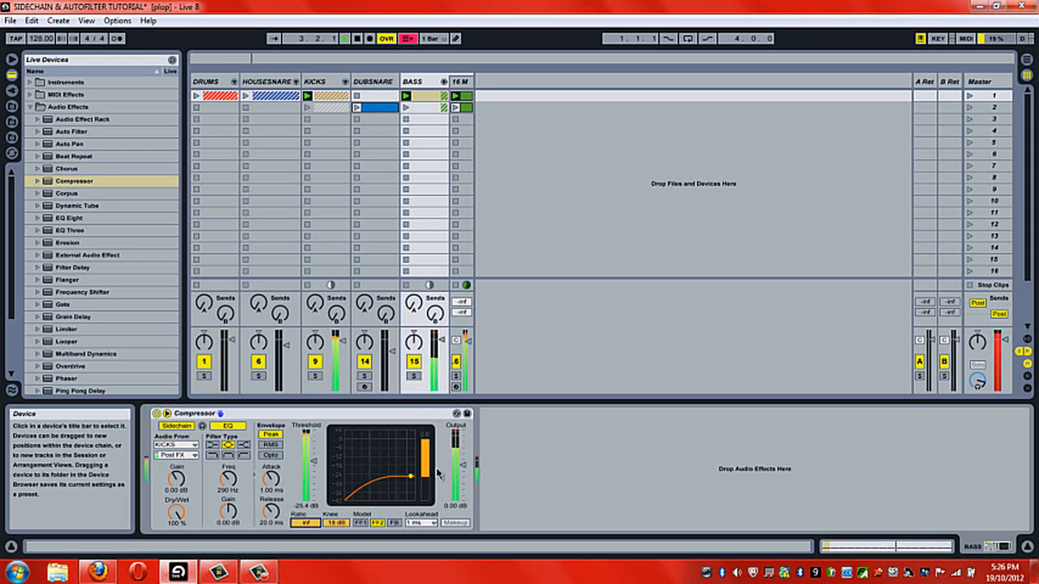
pyautogui.press('space')
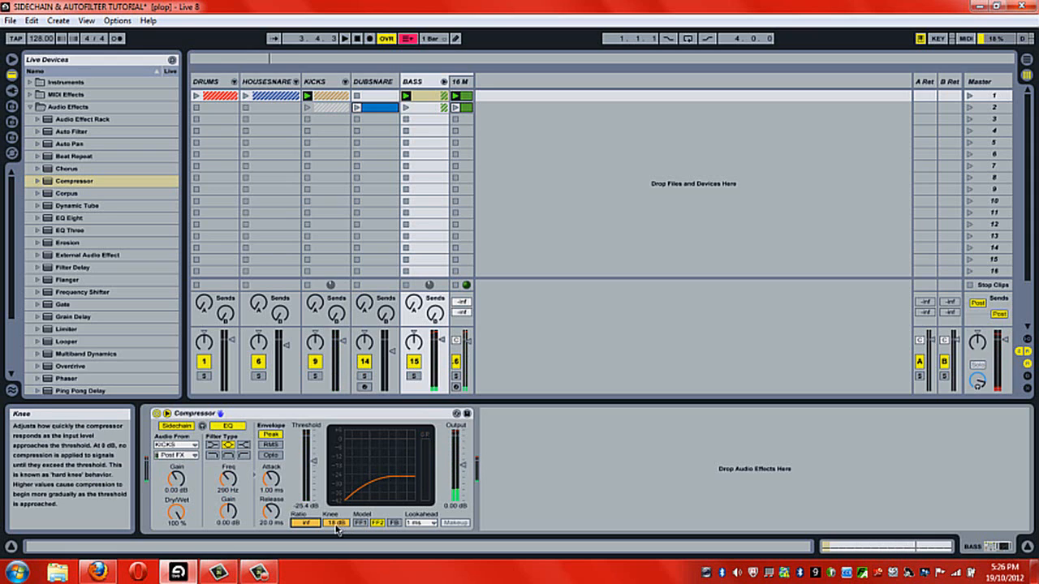
# Set the Compressor's knee to 9.8 dB and its threshold to -23.4 dB
pyautogui.moveTo(337, 528); pyautogui.dragTo(338, 531)
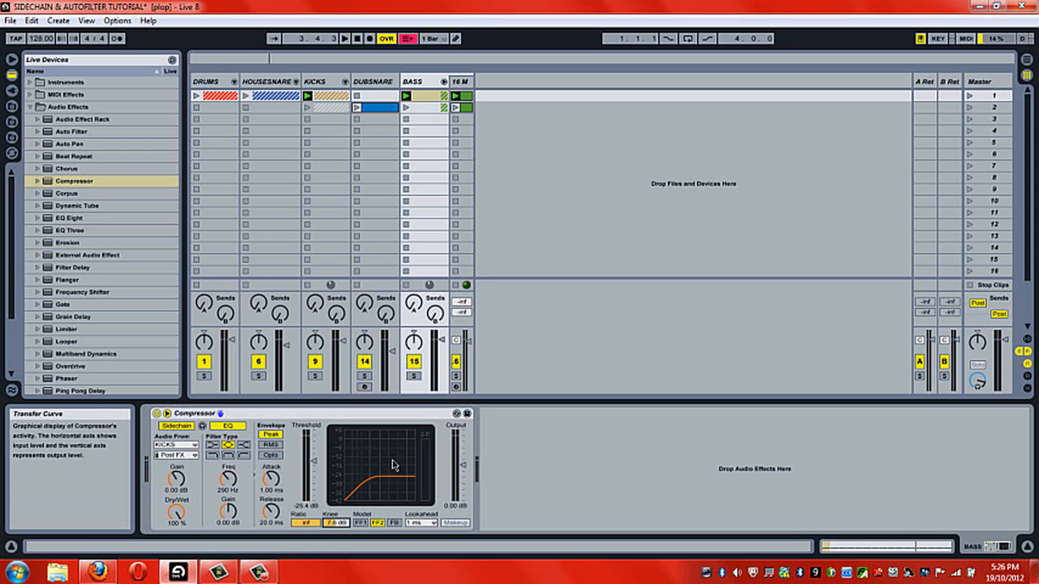
pyautogui.moveTo(339, 524); pyautogui.dragTo(340, 524)
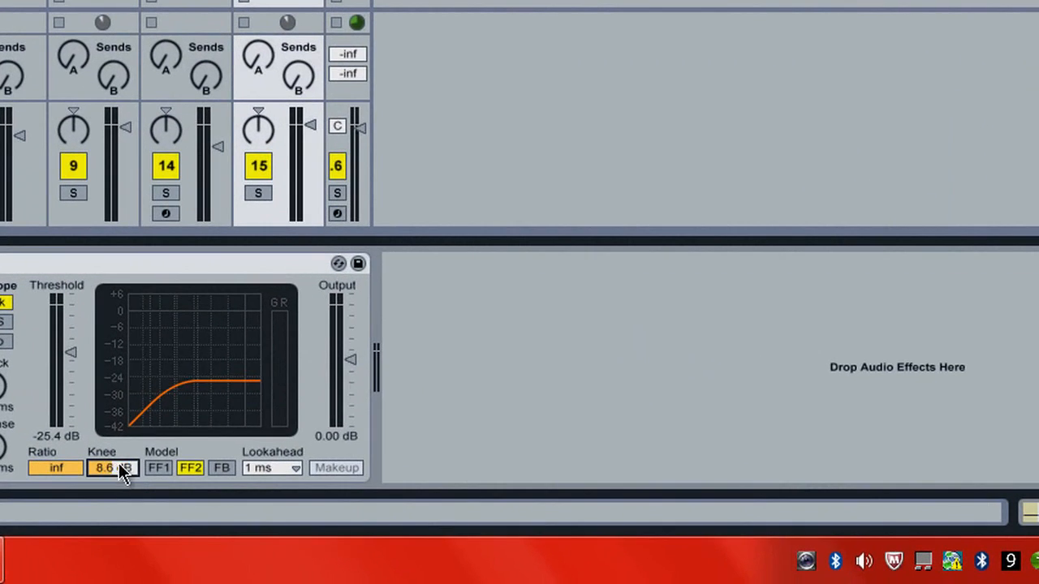
pyautogui.moveTo(119, 470)
pyautogui.mouseDown()
pyautogui.moveTo(118, 479)
pyautogui.moveTo(118, 465)
pyautogui.mouseUp()
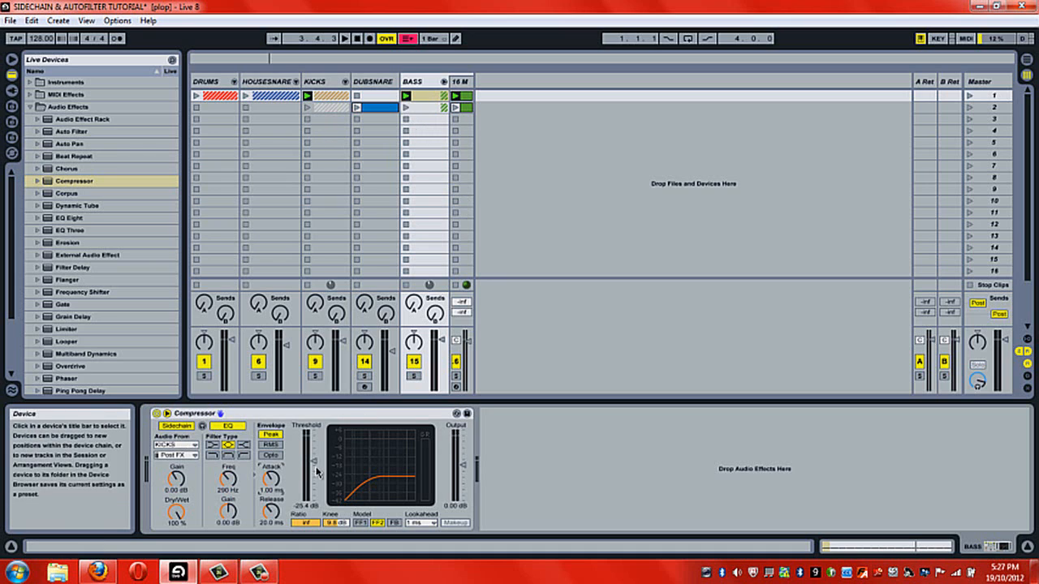
pyautogui.moveTo(312, 466); pyautogui.dragTo(312, 464)
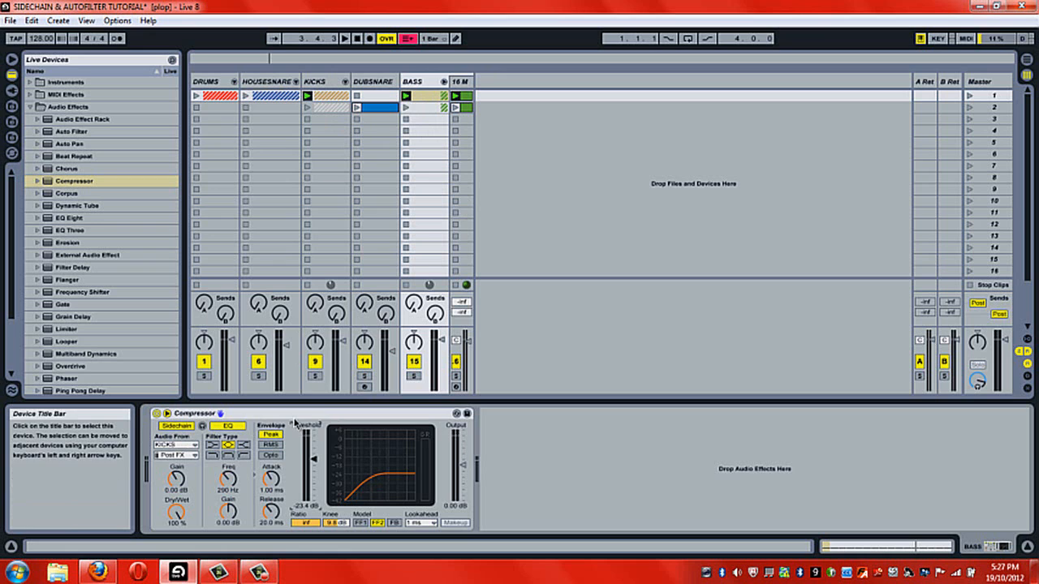
# Compare the effect devices on the HOUSESNARE, DRUMS and KICKS groups with the BASS group's Compressor
pyautogui.click(264, 83)
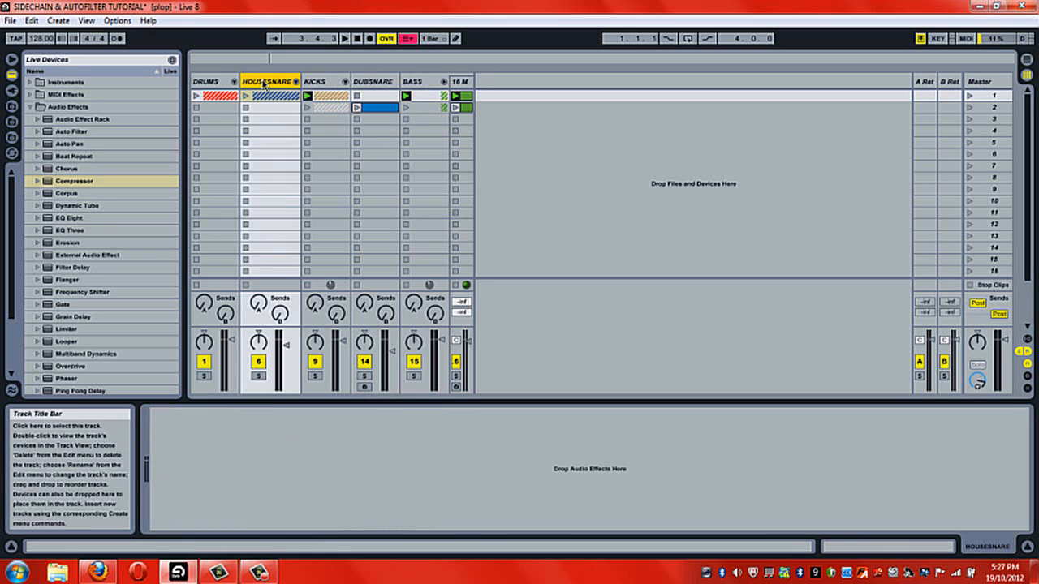
pyautogui.click(216, 84)
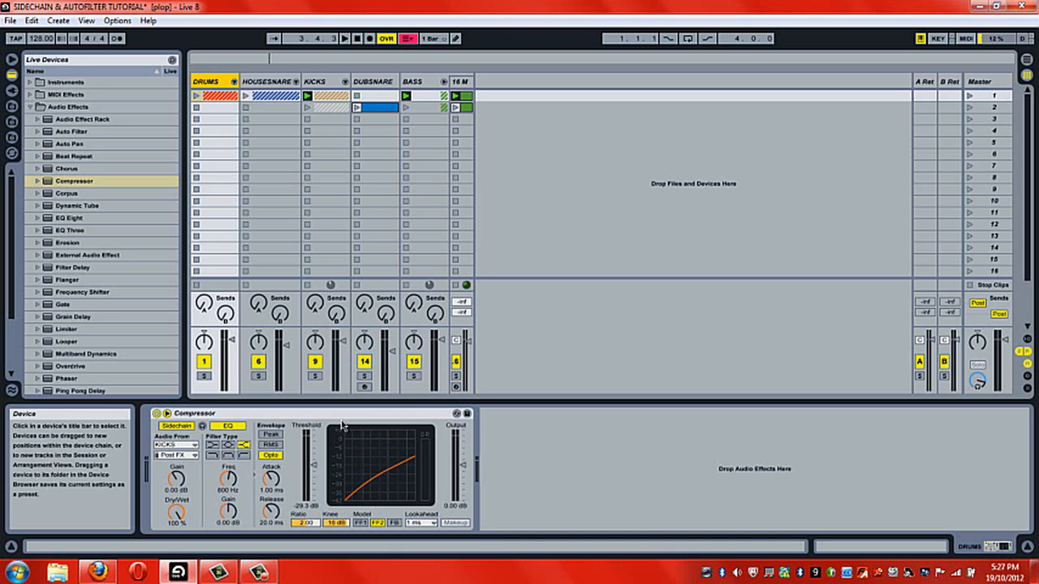
pyautogui.click(293, 414)
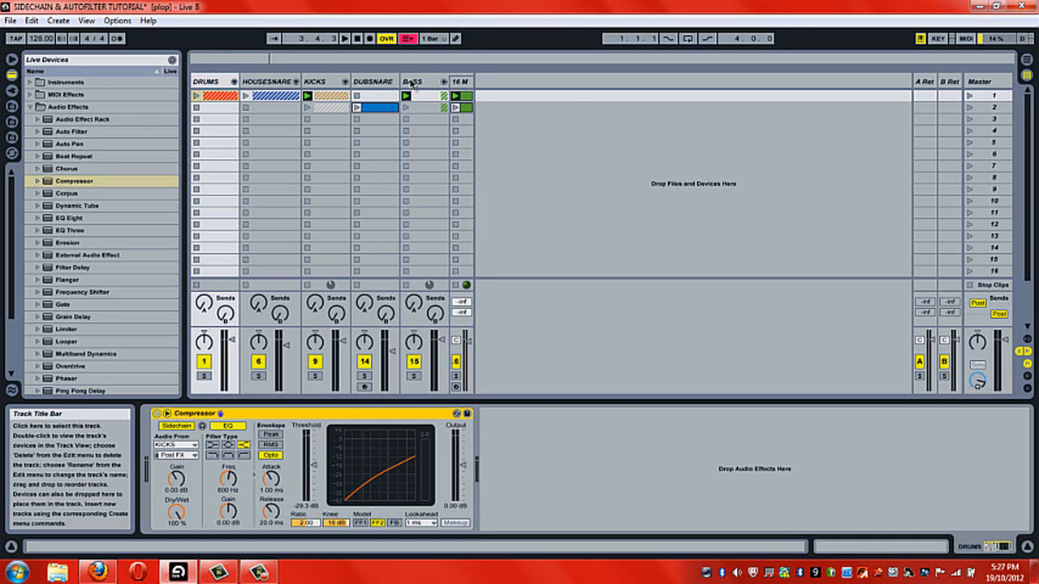
pyautogui.click(412, 82)
pyautogui.click(216, 82)
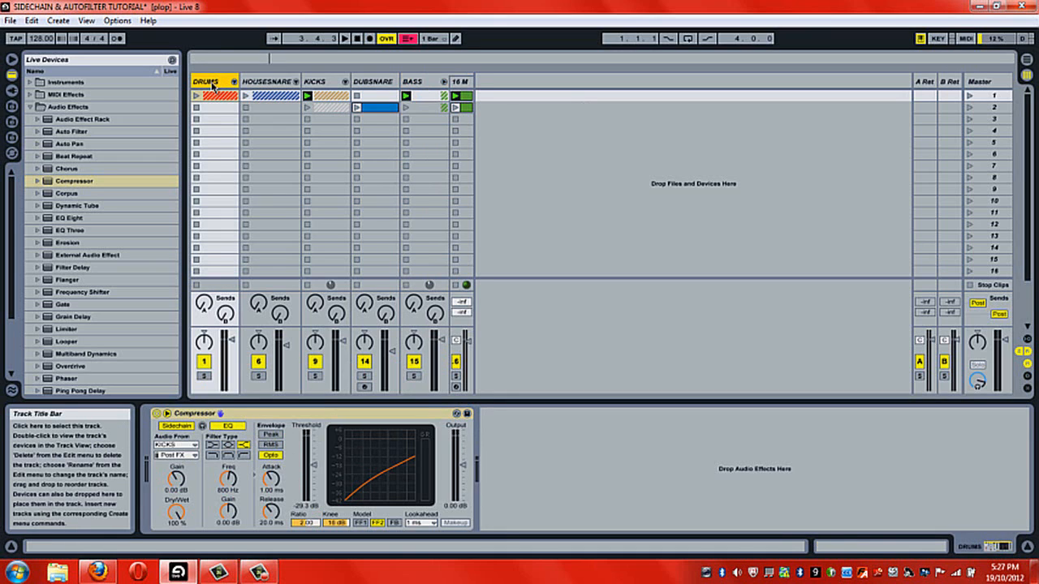
pyautogui.click(270, 82)
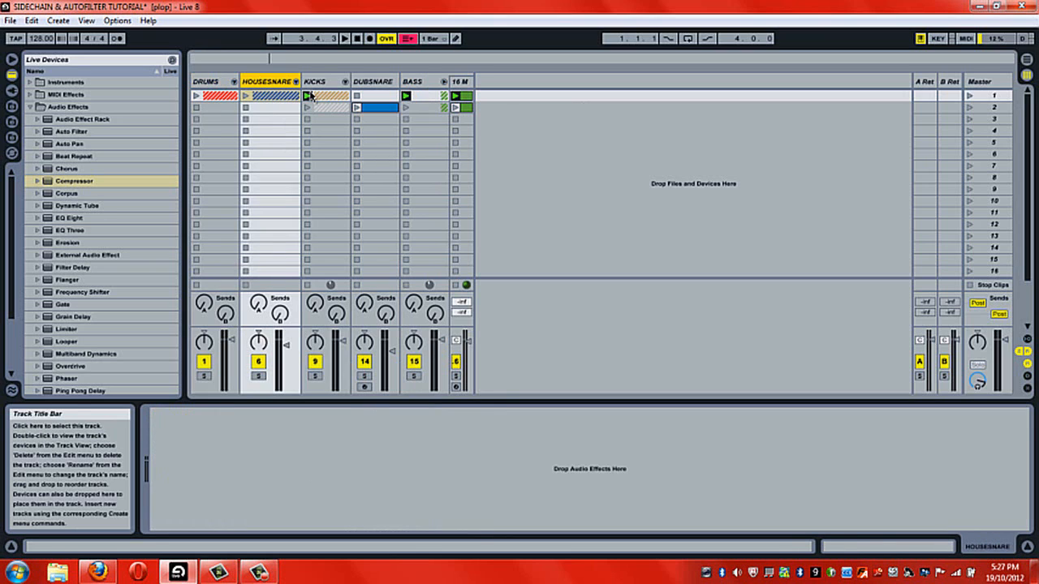
pyautogui.click(318, 82)
pyautogui.click(422, 85)
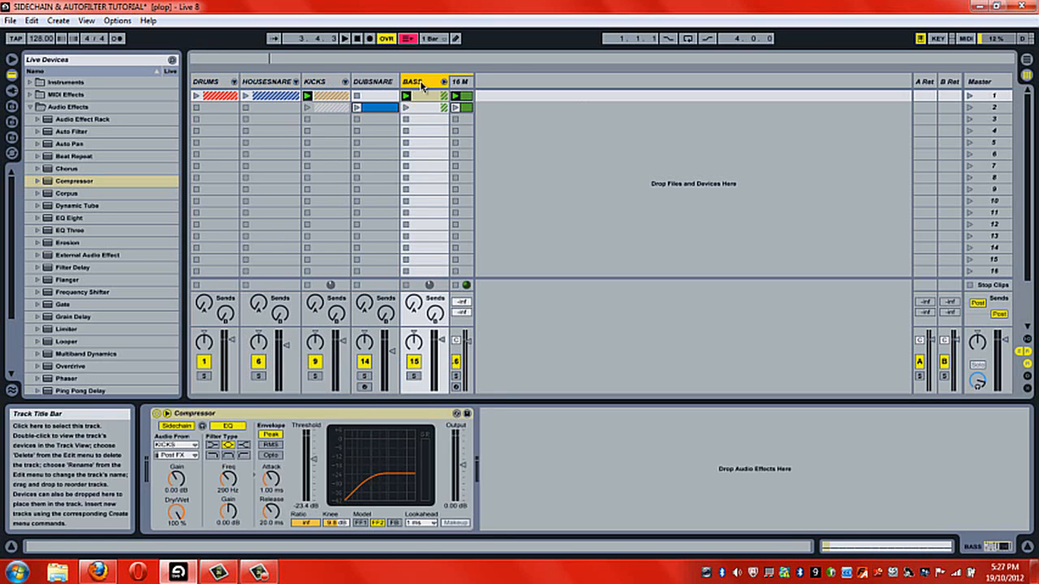
# Launch scene 1 and adjust the BASS Compressor during playback to a ratio of 5.33 and a threshold of -38.5 dB
pyautogui.click(968, 97)
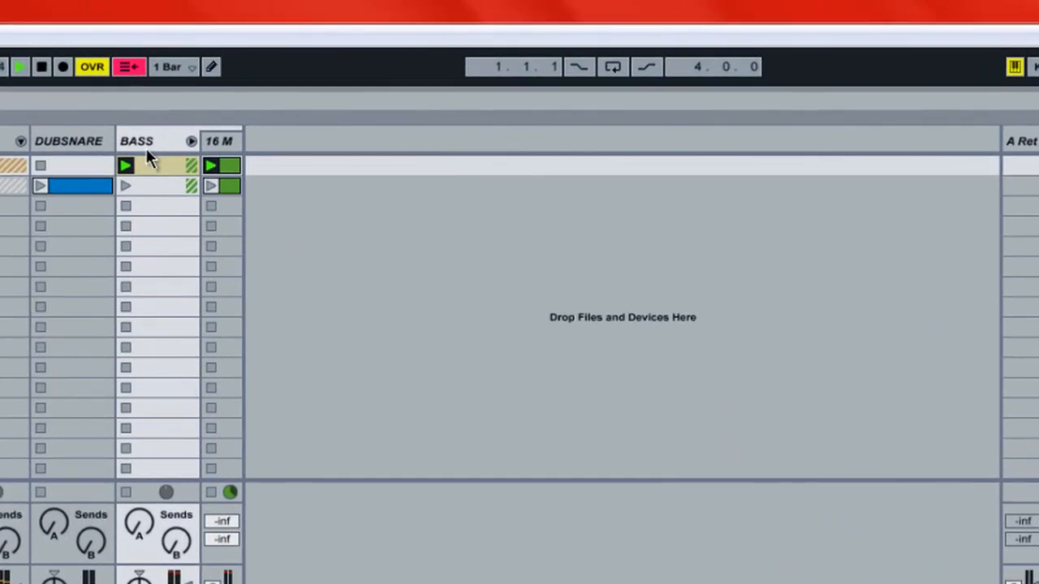
pyautogui.click(410, 81)
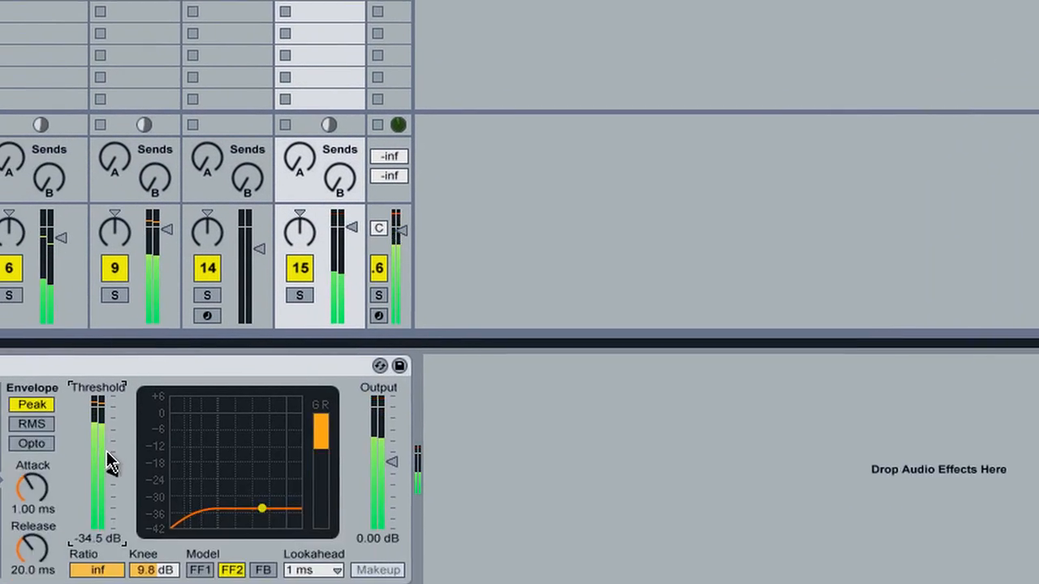
pyautogui.moveTo(105, 453); pyautogui.dragTo(142, 401)
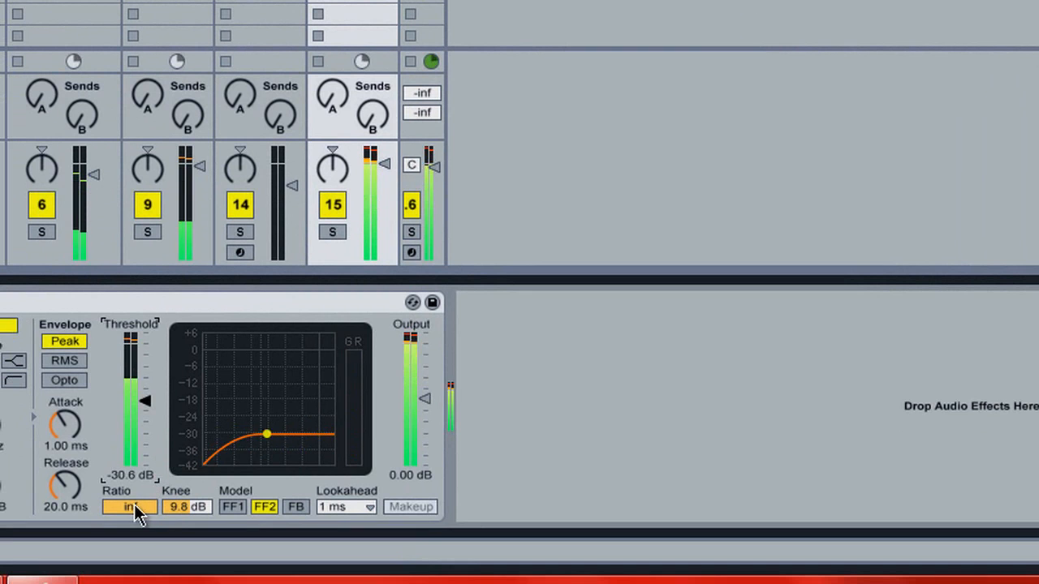
pyautogui.moveTo(134, 506); pyautogui.dragTo(138, 515)
pyautogui.moveTo(140, 412); pyautogui.dragTo(138, 423)
# Try the Compressor's Opto envelope mode and switch it to RMS
pyautogui.click(64, 380)
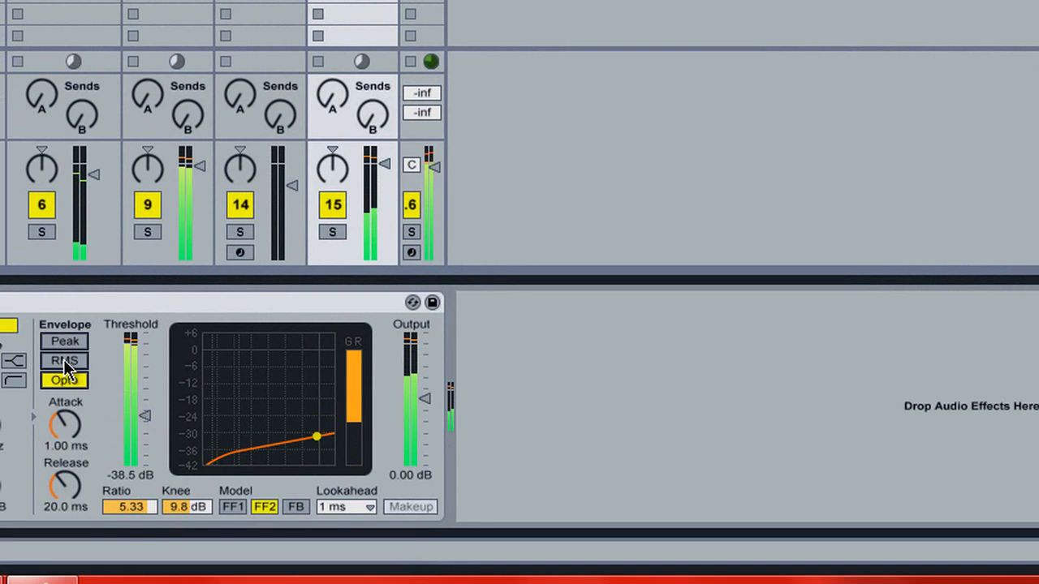
pyautogui.click(65, 362)
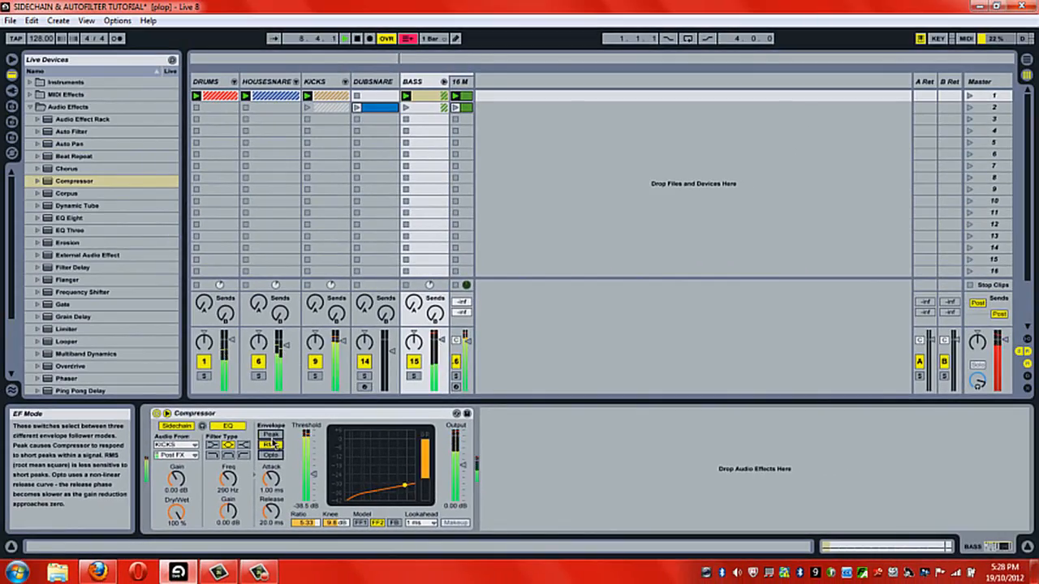
pyautogui.click(236, 418)
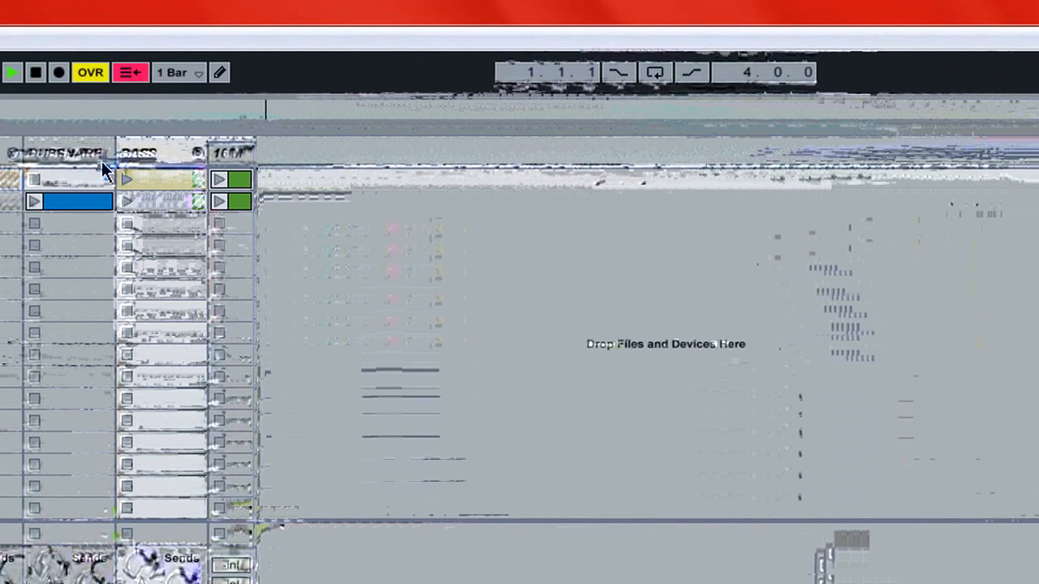
# Stop playback and inspect the DUBSNARE track and its scene 2 clip alongside the BASS group
pyautogui.click(76, 153)
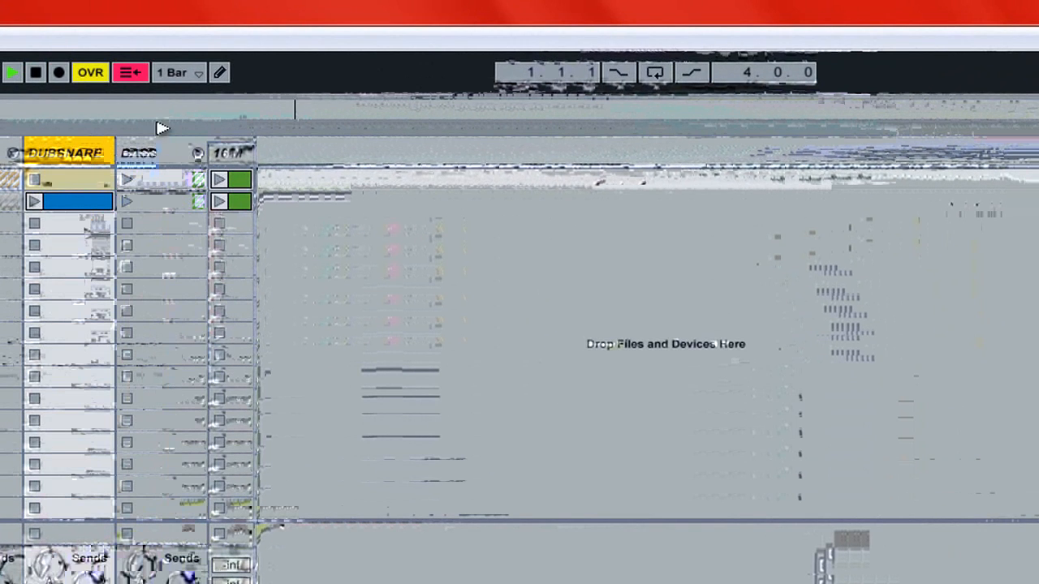
pyautogui.click(36, 72)
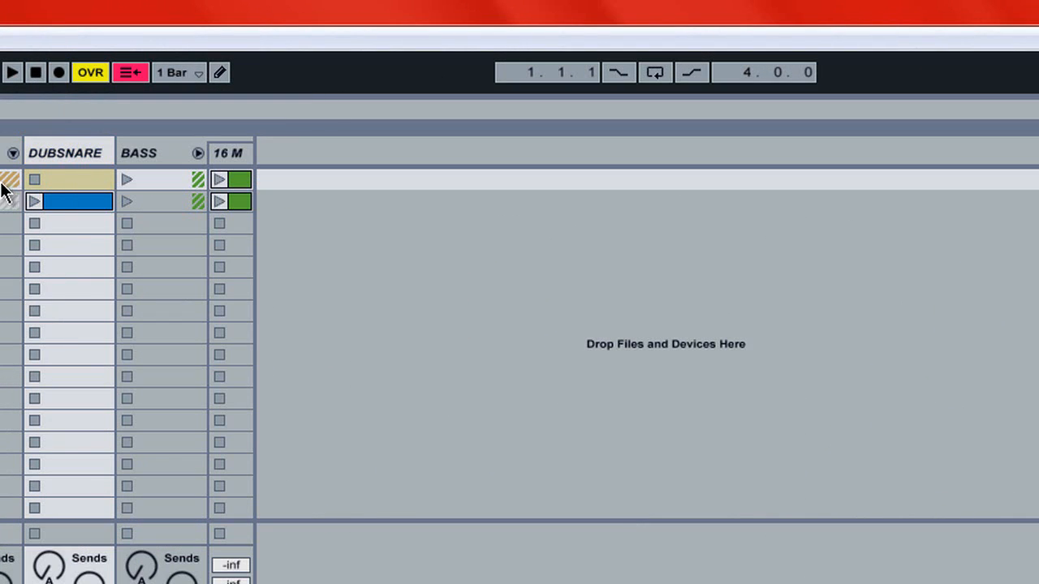
pyautogui.click(85, 204)
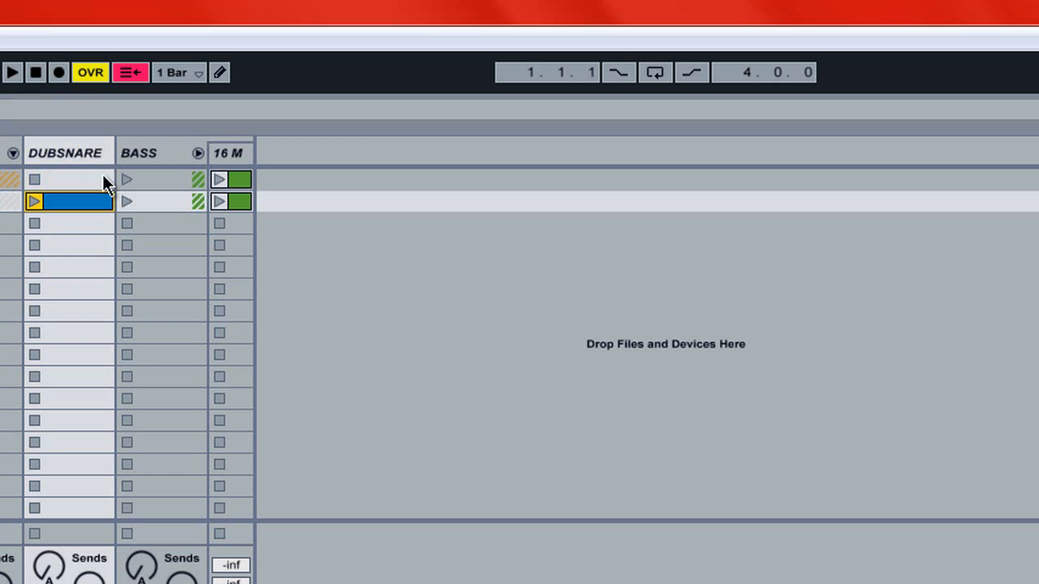
pyautogui.click(78, 155)
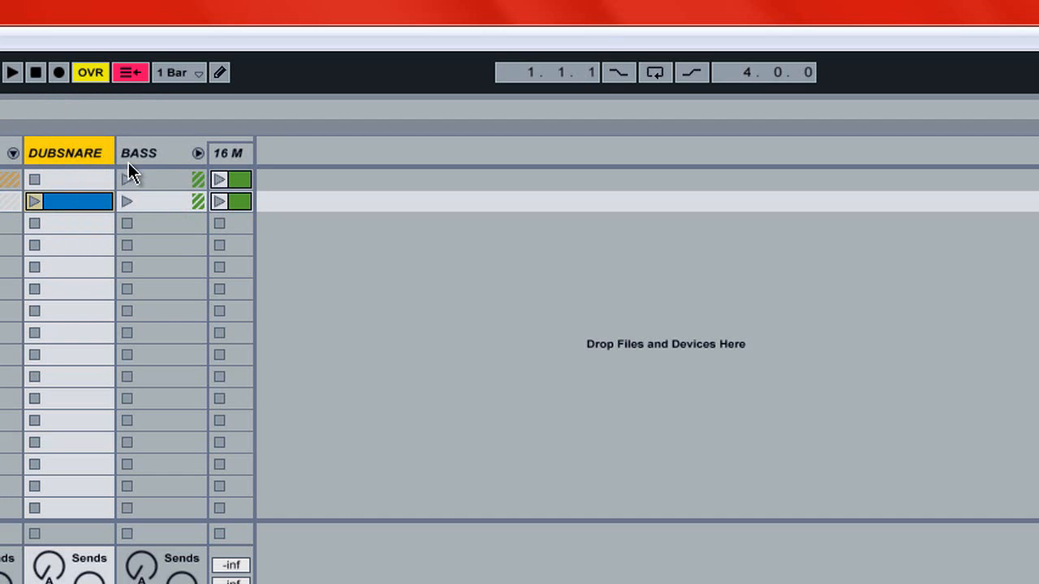
pyautogui.click(136, 157)
pyautogui.click(94, 155)
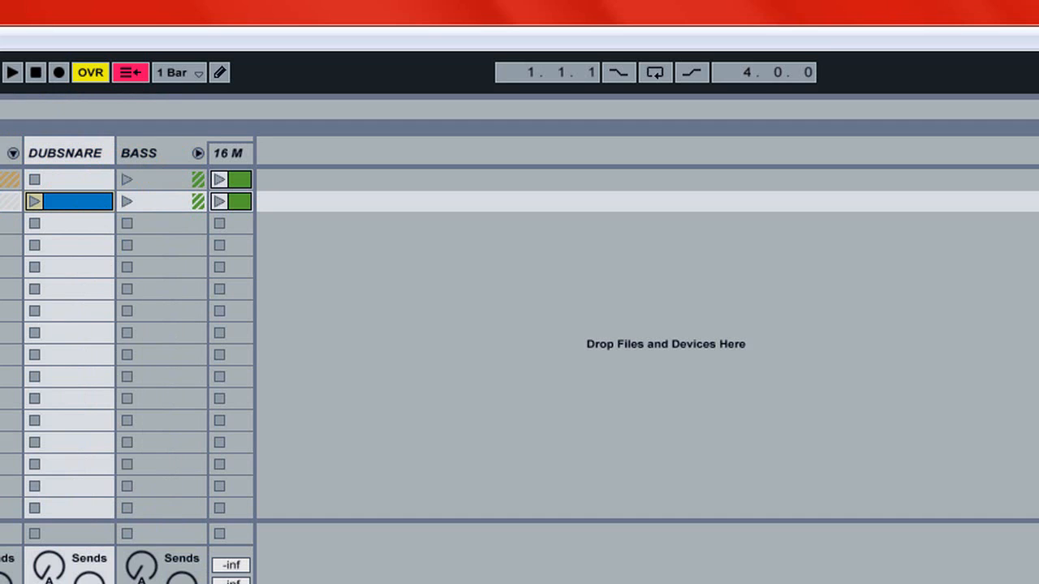
pyautogui.click(139, 156)
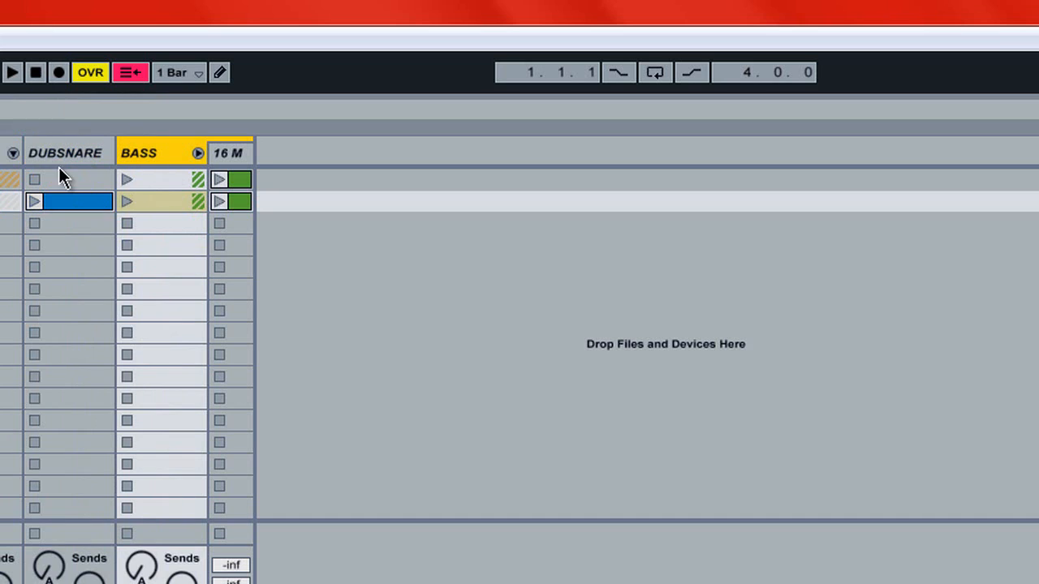
pyautogui.click(51, 155)
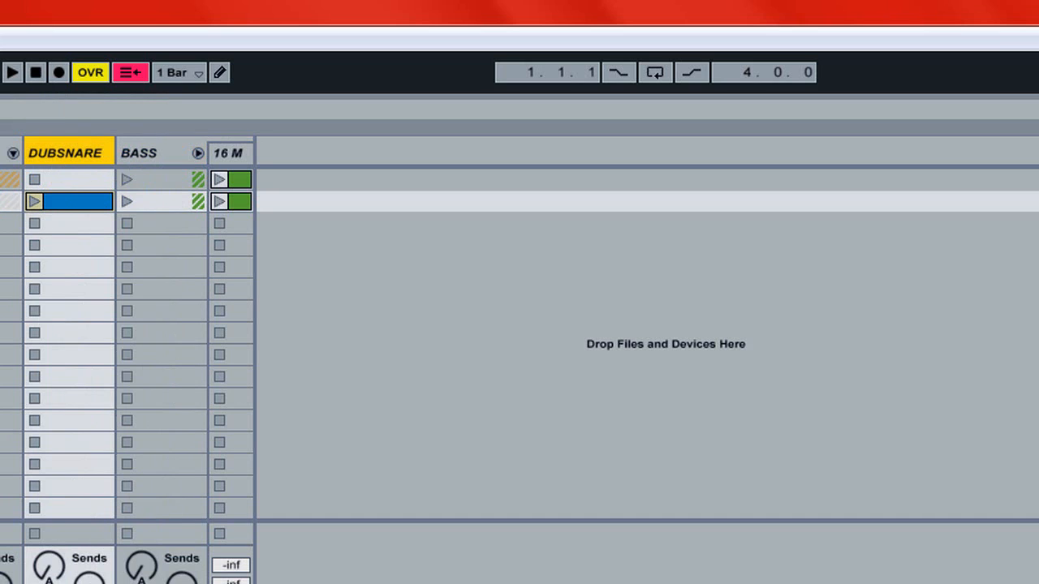
# Review the devices on the BASS, KICKS and DUBSNARE tracks and show the 16-Massive track's scene 2 clip with its synth
pyautogui.click(144, 157)
pyautogui.click(97, 152)
pyautogui.click(138, 149)
pyautogui.click(74, 155)
pyautogui.click(137, 151)
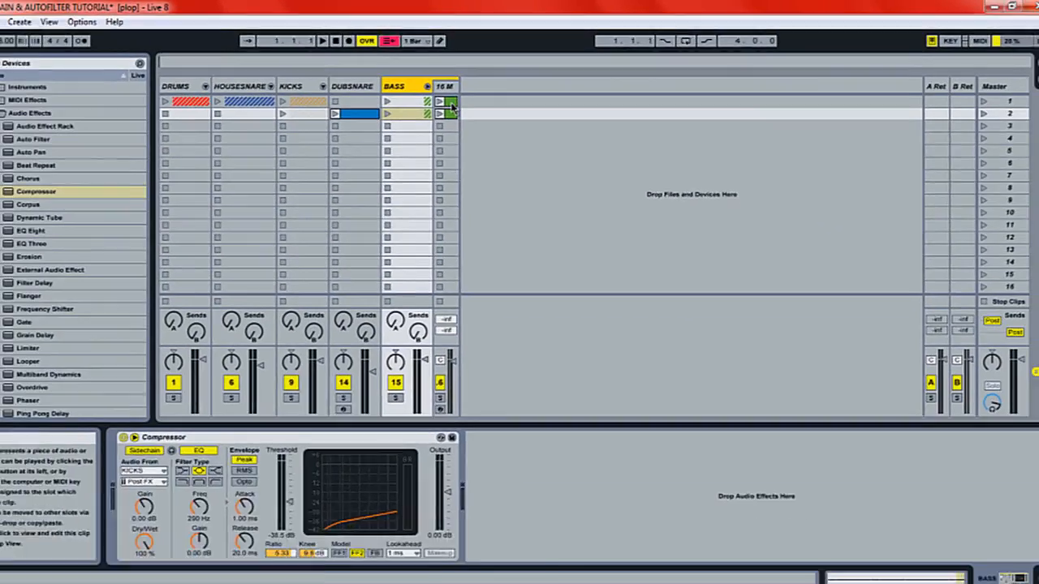
pyautogui.click(239, 181)
pyautogui.click(334, 82)
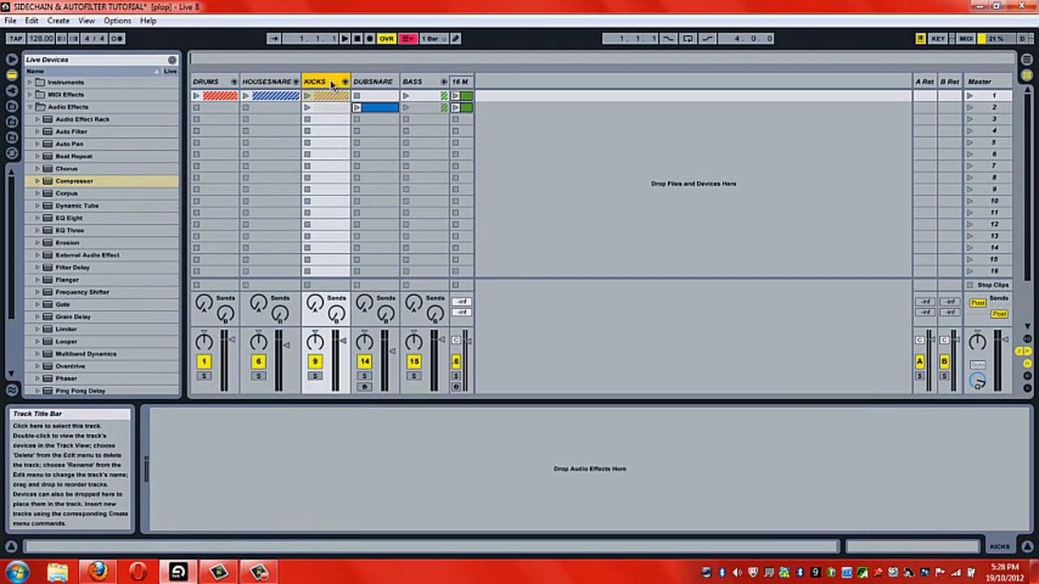
pyautogui.click(373, 111)
pyautogui.click(379, 84)
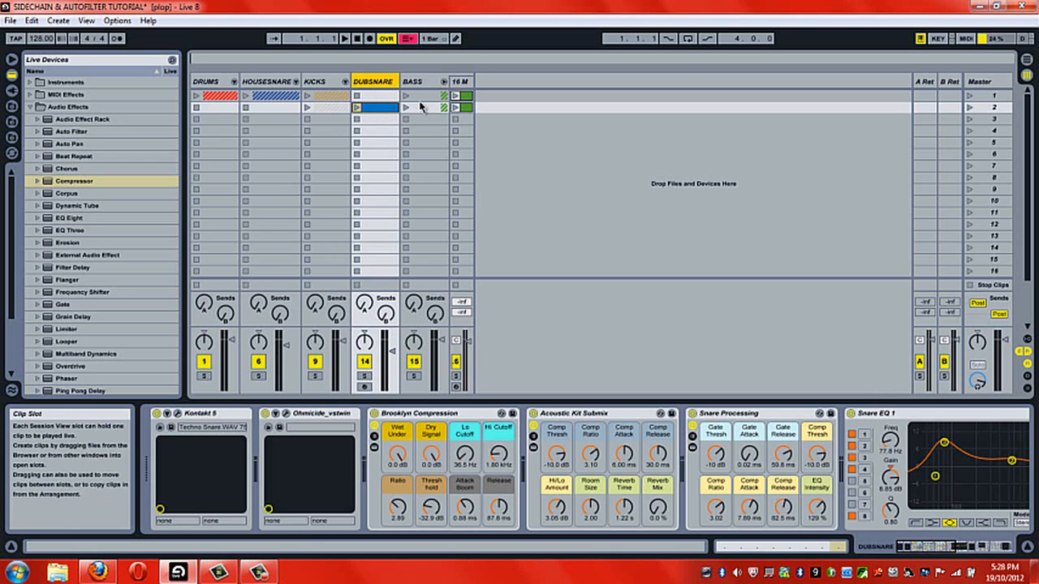
pyautogui.click(467, 108)
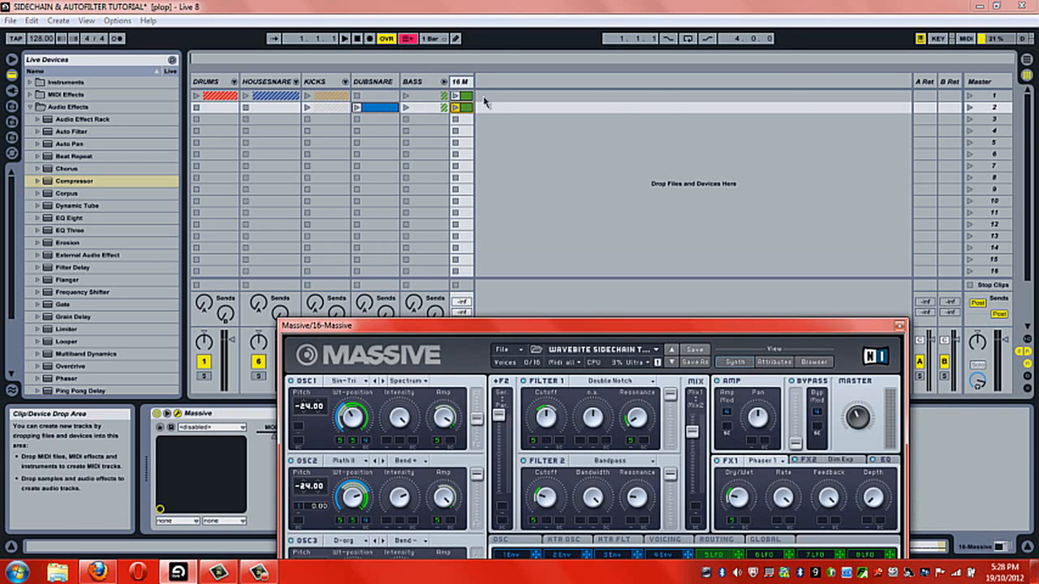
# Launch scene 2 and bring the 16-Massive track's Massive window up so its LFO settings are in view
pyautogui.click(970, 108)
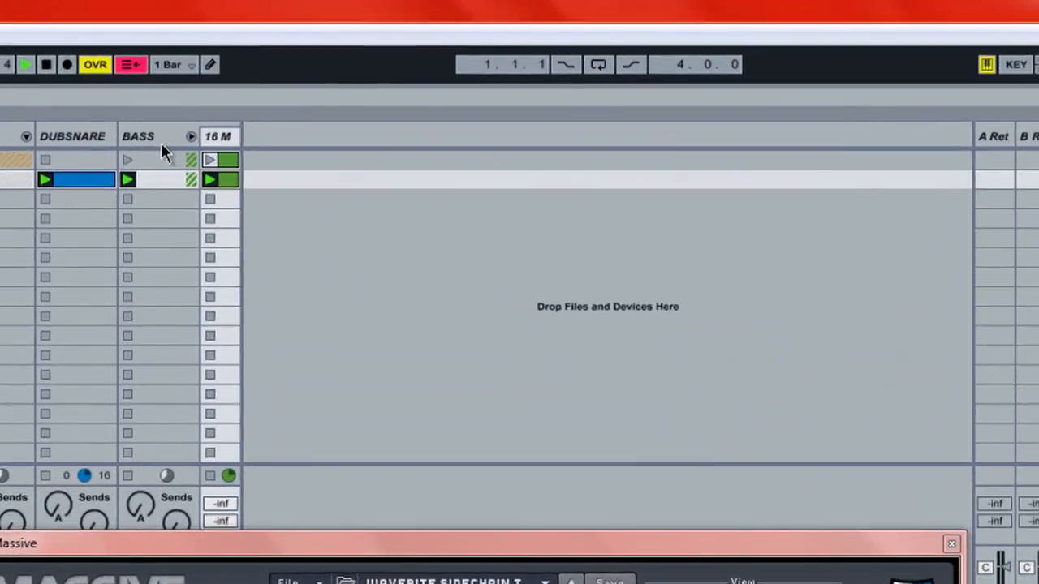
pyautogui.click(162, 140)
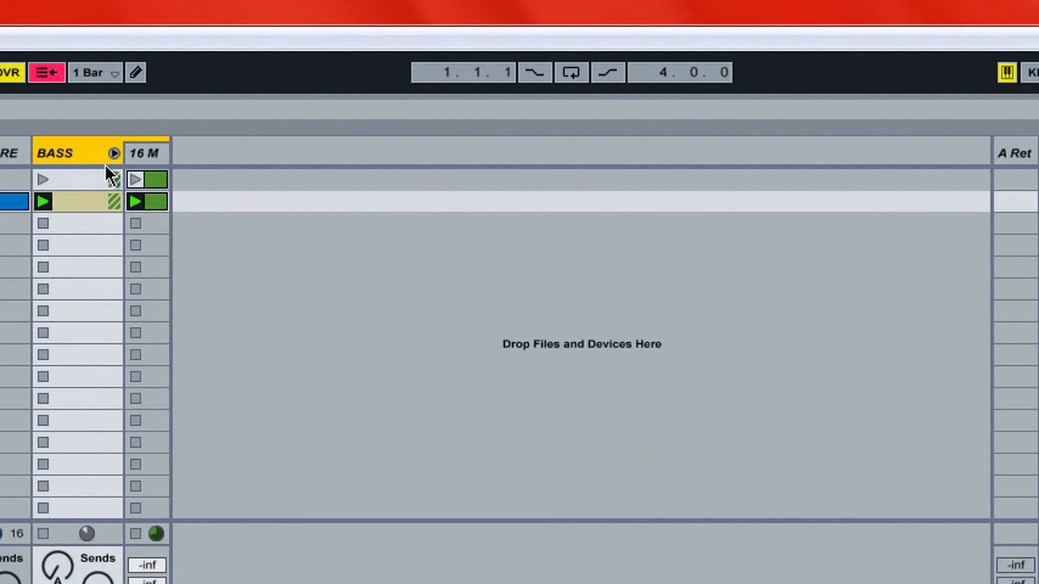
pyautogui.click(143, 153)
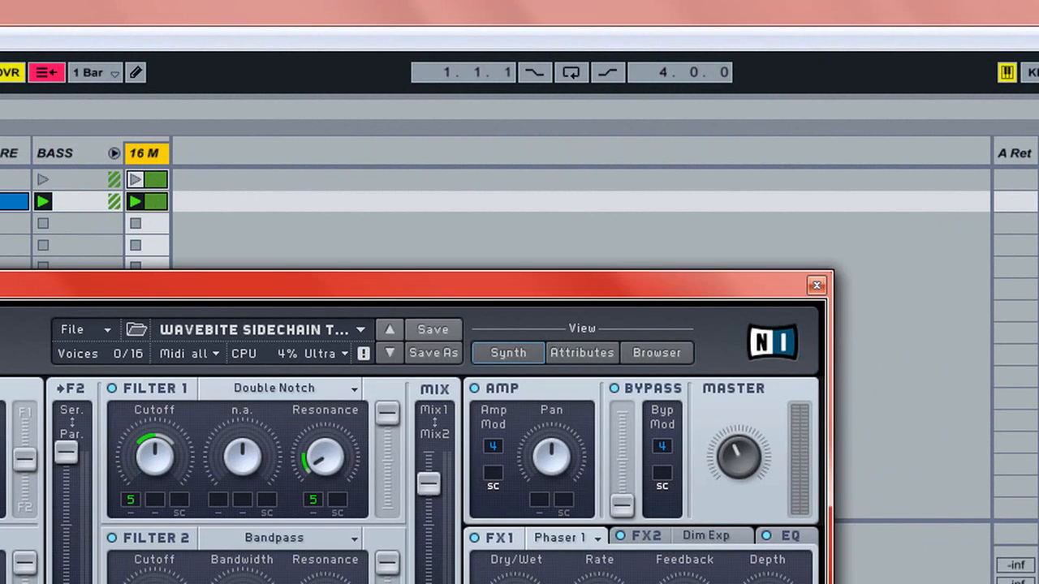
pyautogui.moveTo(335, 286); pyautogui.dragTo(285, 153)
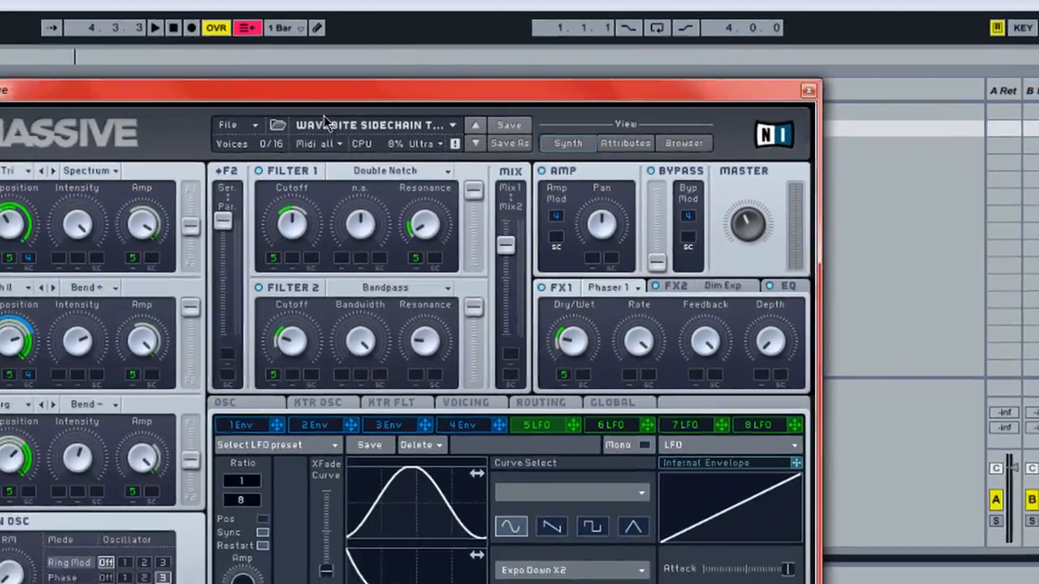
pyautogui.moveTo(324, 118); pyautogui.dragTo(348, 187)
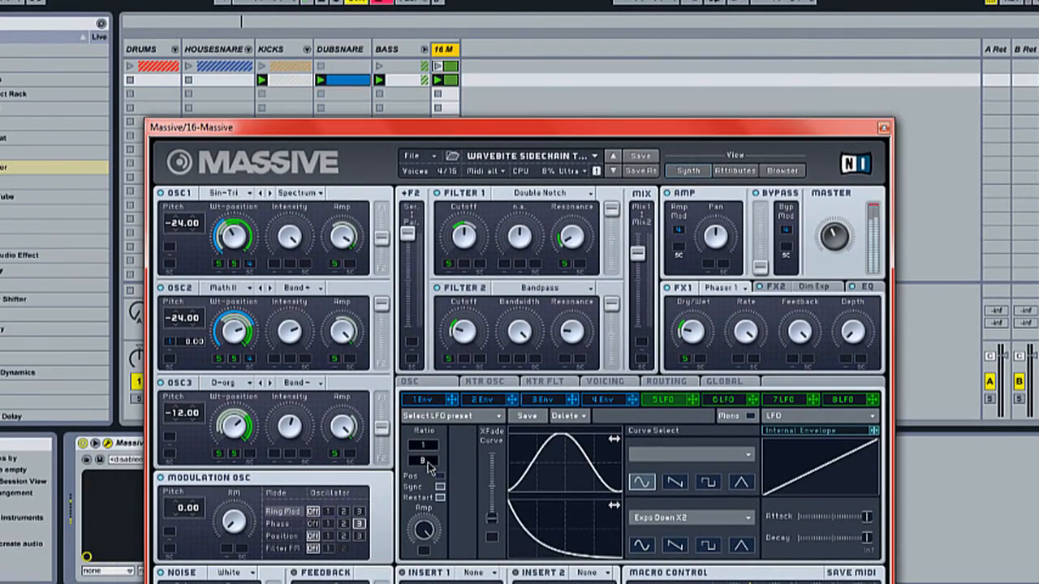
# Try 5LFO ratios of 1/16 and 1/4 in Massive with the XFade Curve moved up and down, and return the ratio to 1/8
pyautogui.moveTo(428, 463); pyautogui.dragTo(432, 456)
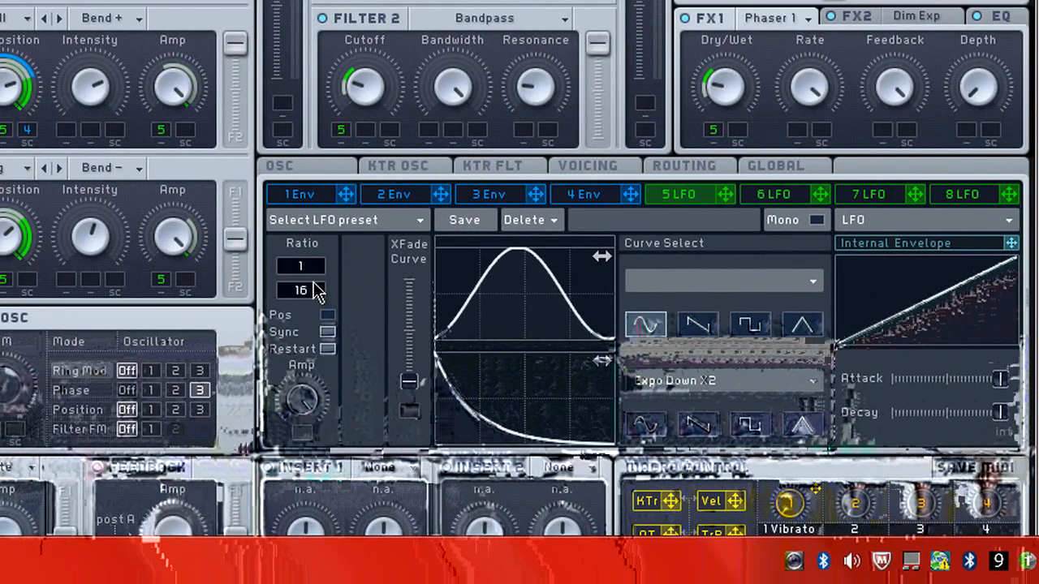
pyautogui.moveTo(317, 290); pyautogui.dragTo(315, 309)
pyautogui.moveTo(409, 380); pyautogui.dragTo(409, 281)
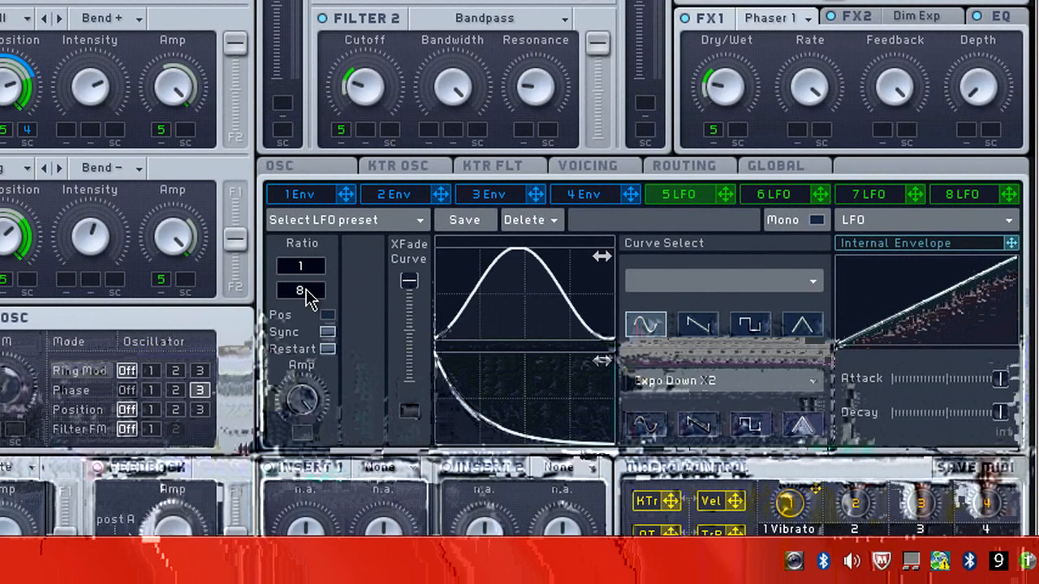
pyautogui.moveTo(301, 287); pyautogui.dragTo(307, 294)
pyautogui.moveTo(399, 302); pyautogui.dragTo(417, 401)
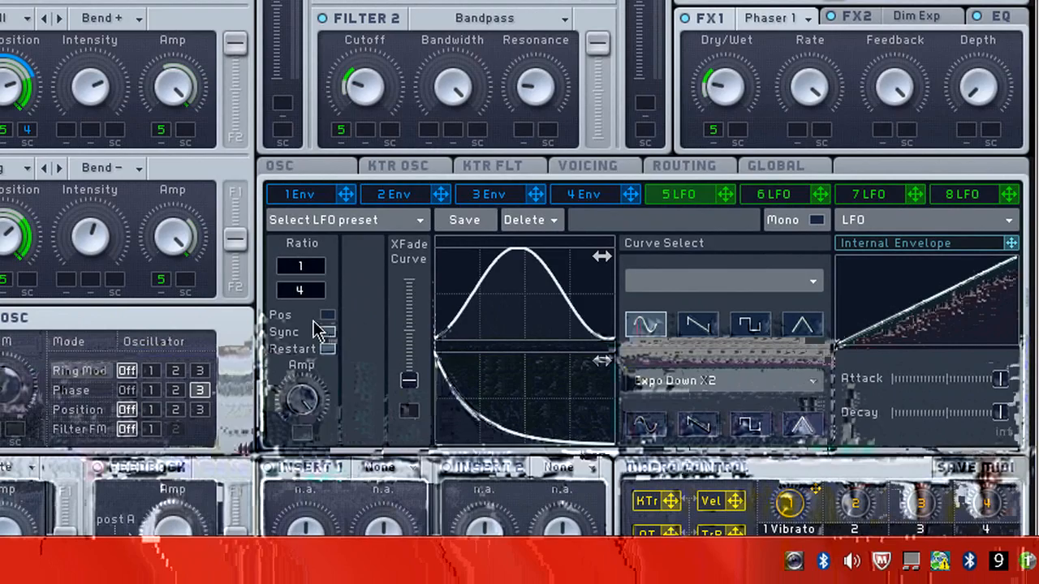
pyautogui.moveTo(303, 293); pyautogui.dragTo(314, 288)
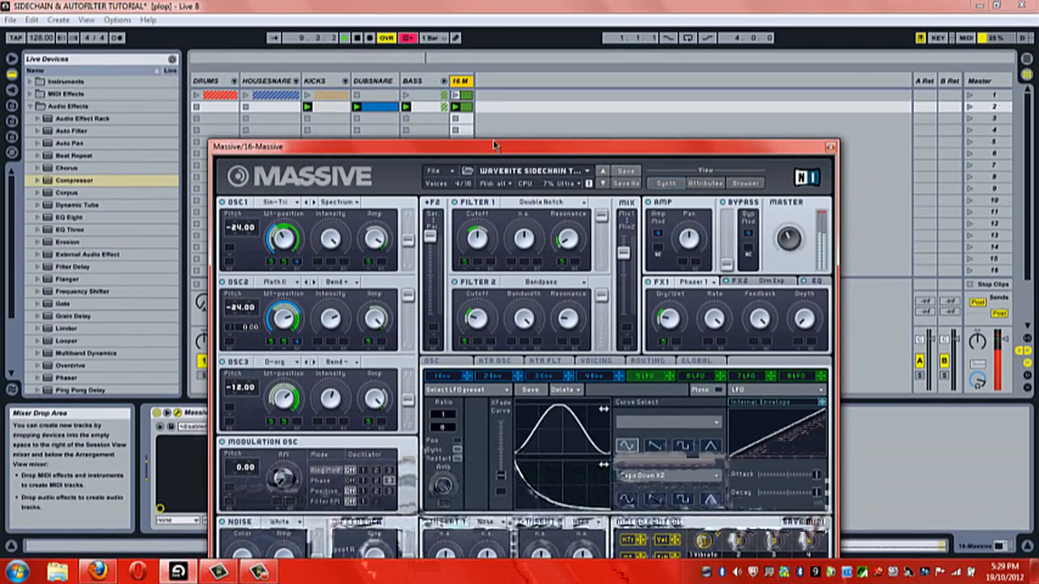
# Stop all clips and collapse the BASS group and its Compressor device
pyautogui.moveTo(485, 226); pyautogui.dragTo(503, 328)
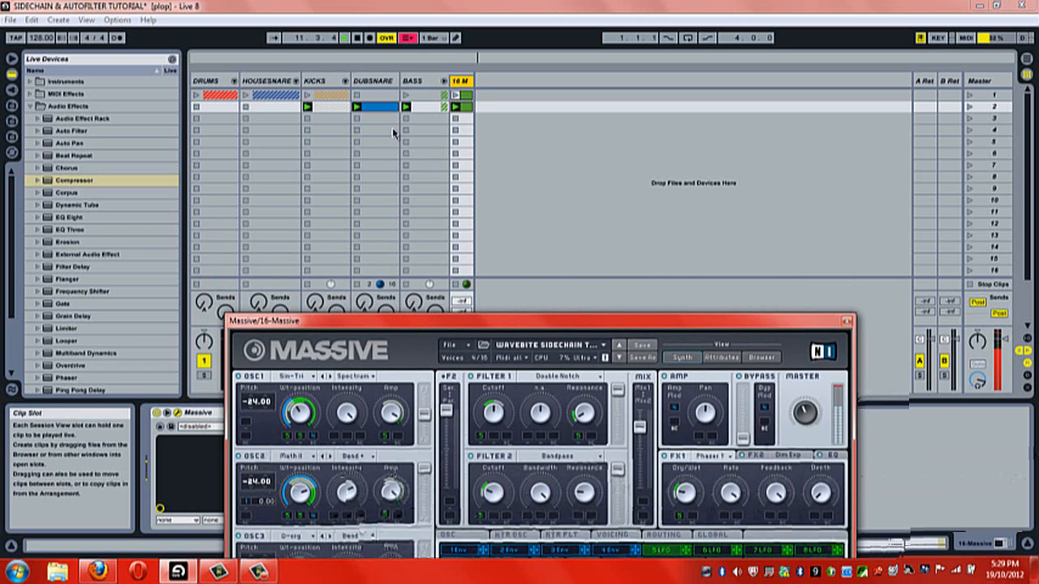
pyautogui.click(970, 284)
pyautogui.click(418, 84)
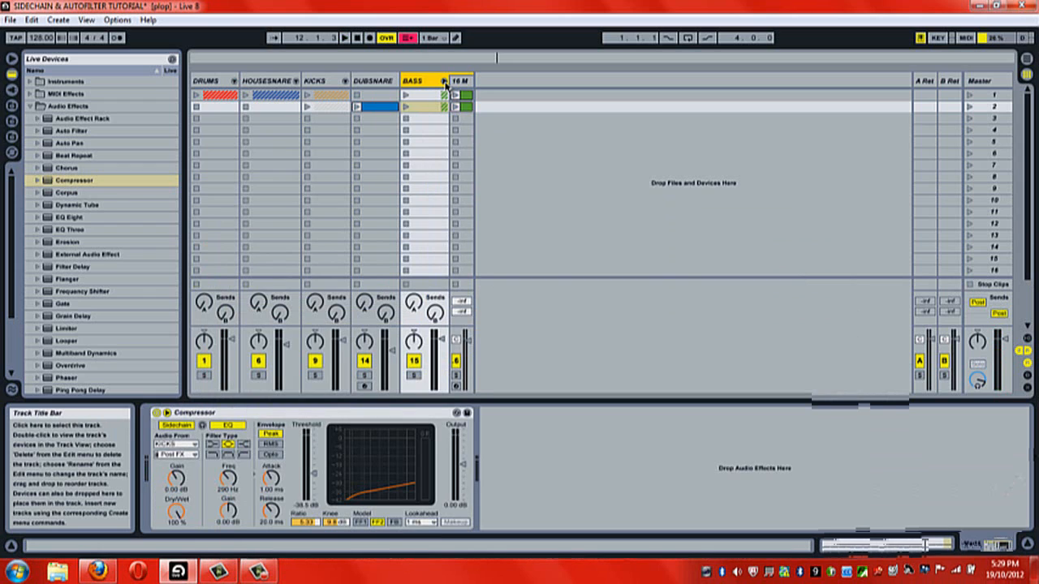
pyautogui.click(445, 82)
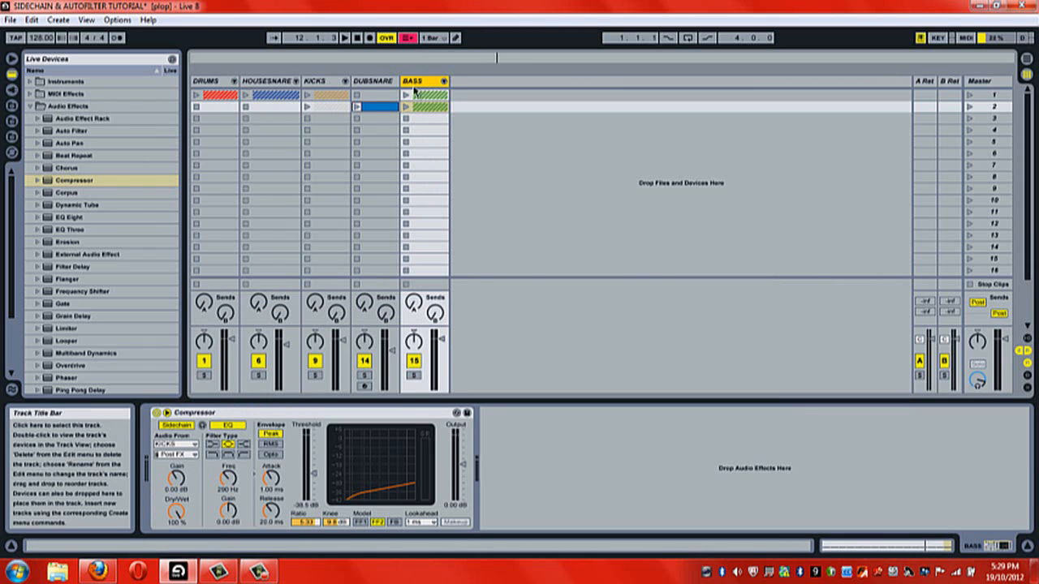
pyautogui.doubleClick(260, 414)
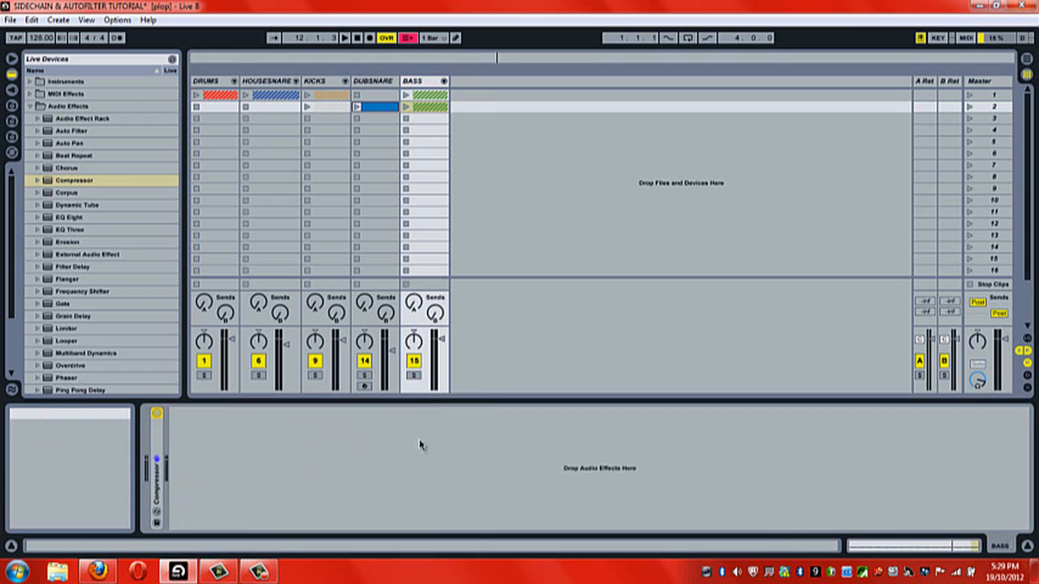
# Add an empty Audio Effect Rack after the Compressor on the BASS group
pyautogui.click(11, 90)
pyautogui.click(11, 73)
pyautogui.click(65, 119)
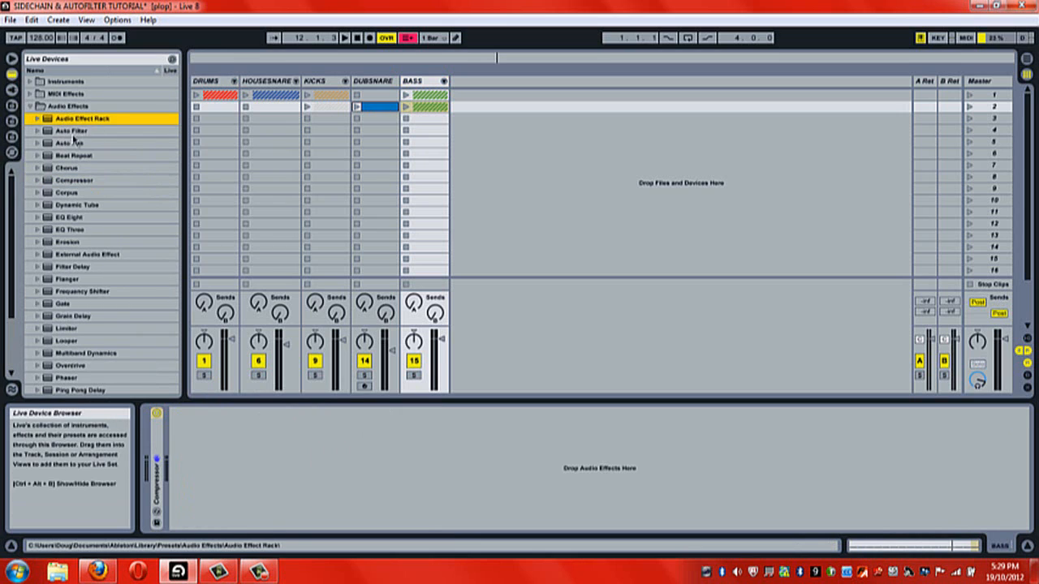
pyautogui.click(69, 131)
pyautogui.click(67, 121)
pyautogui.click(334, 82)
pyautogui.click(391, 81)
pyautogui.click(407, 80)
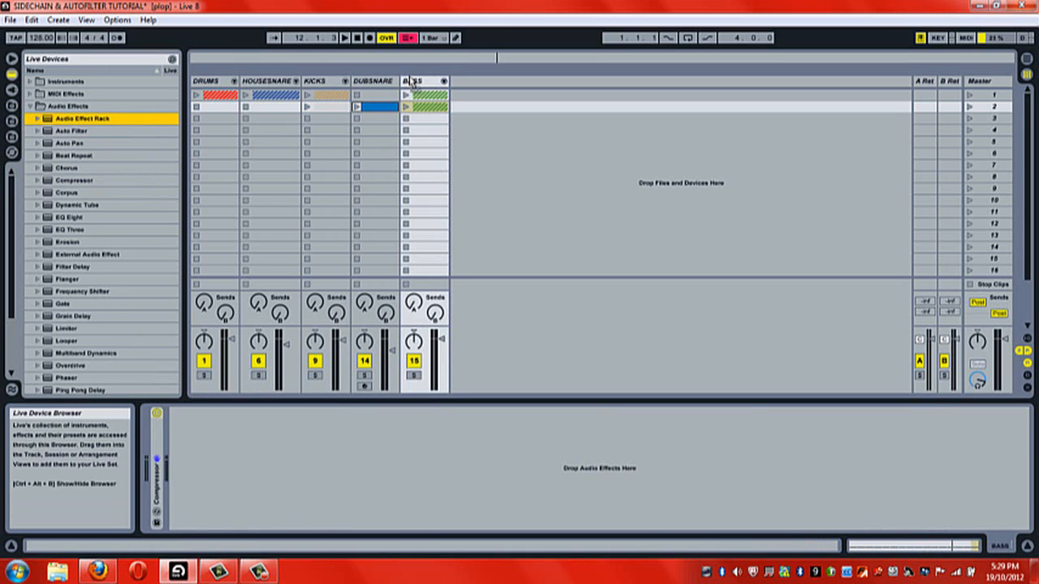
pyautogui.moveTo(410, 77); pyautogui.dragTo(324, 441)
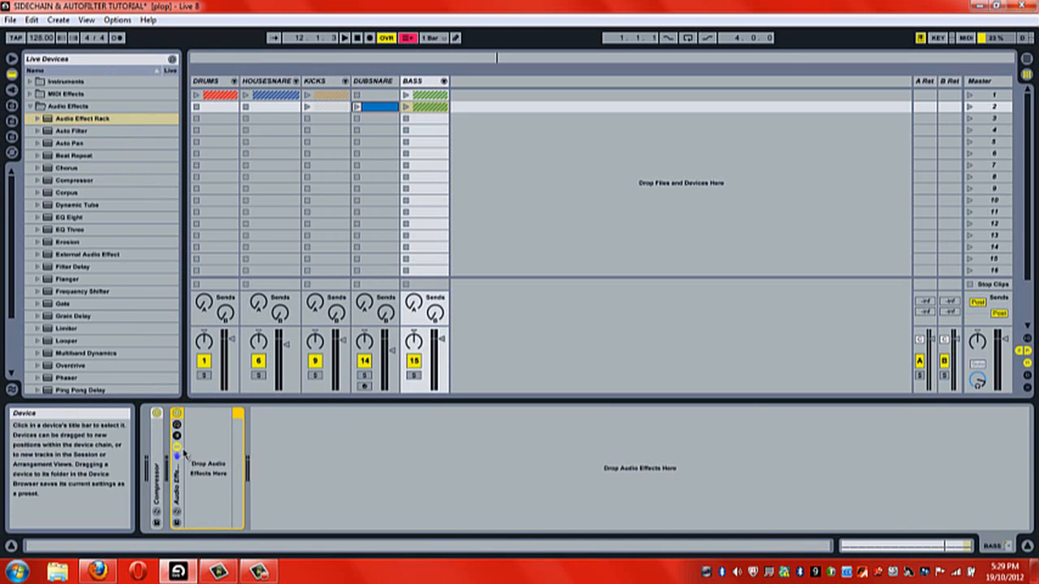
# Show the rack's macro controls and chain list, and add an Auto Filter as its first chain
pyautogui.click(177, 425)
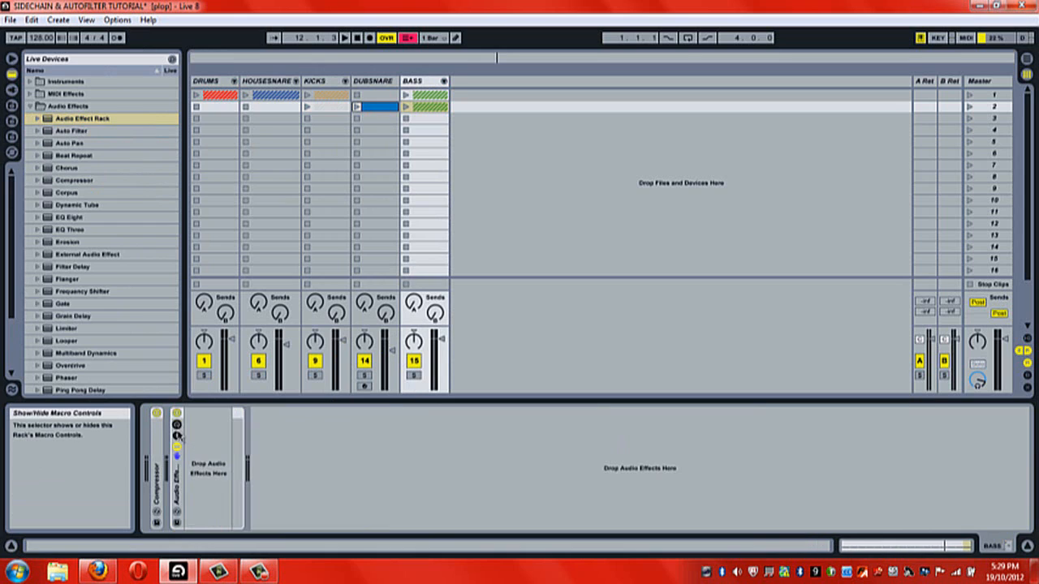
pyautogui.click(177, 425)
pyautogui.click(177, 427)
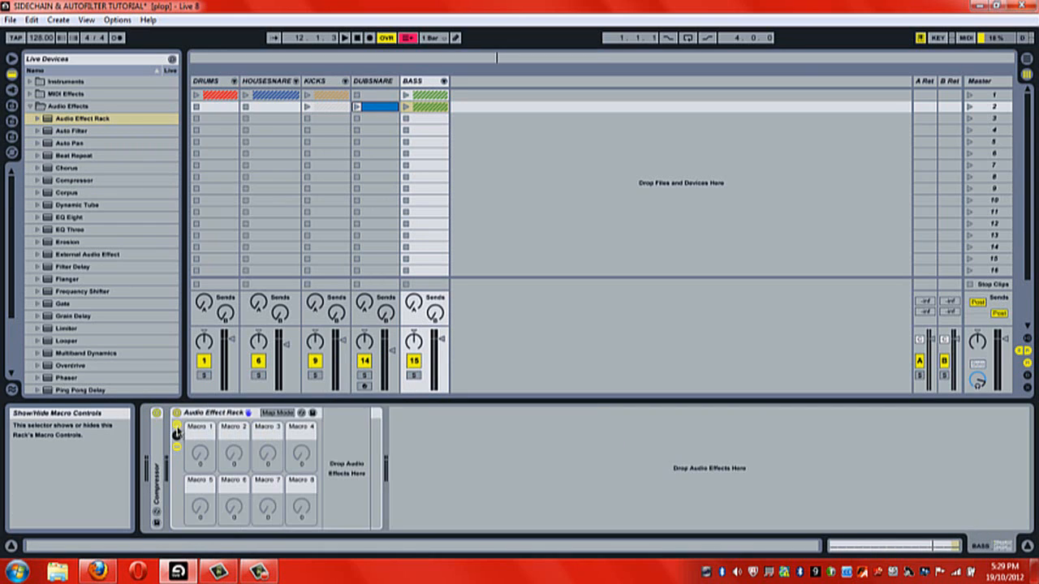
pyautogui.click(177, 437)
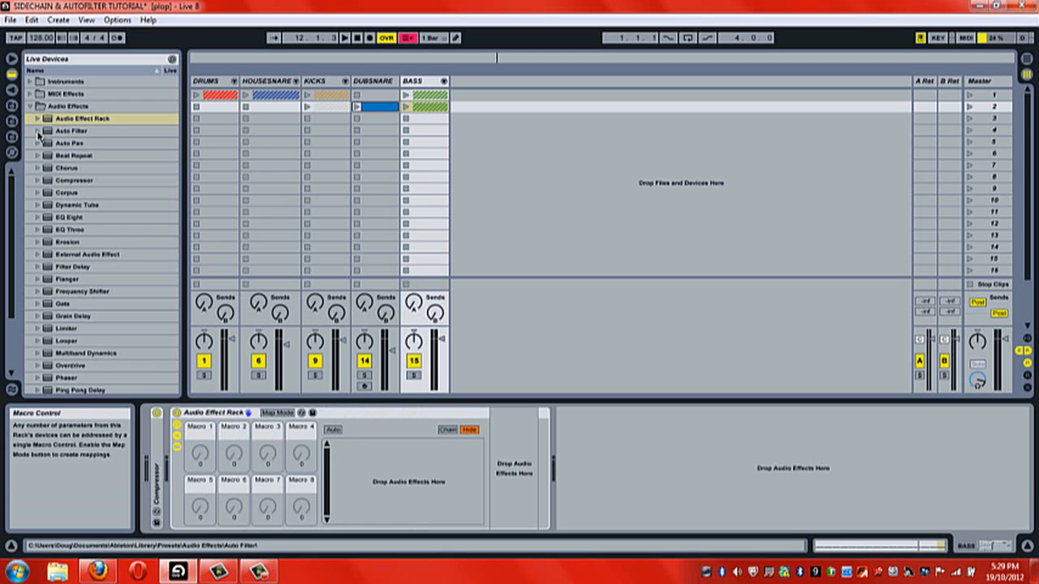
pyautogui.click(78, 132)
pyautogui.moveTo(70, 132); pyautogui.dragTo(371, 451)
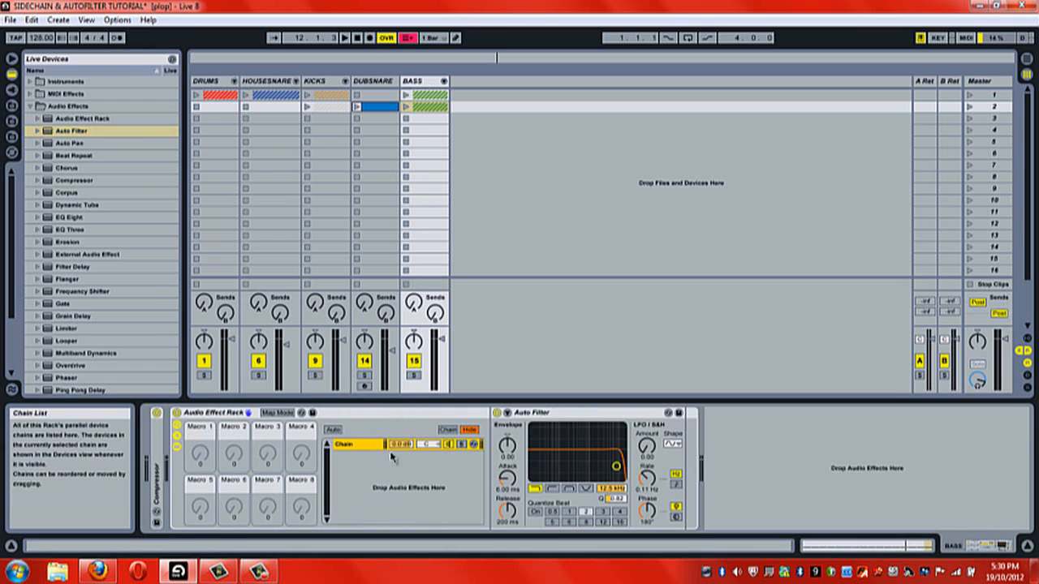
pyautogui.click(65, 133)
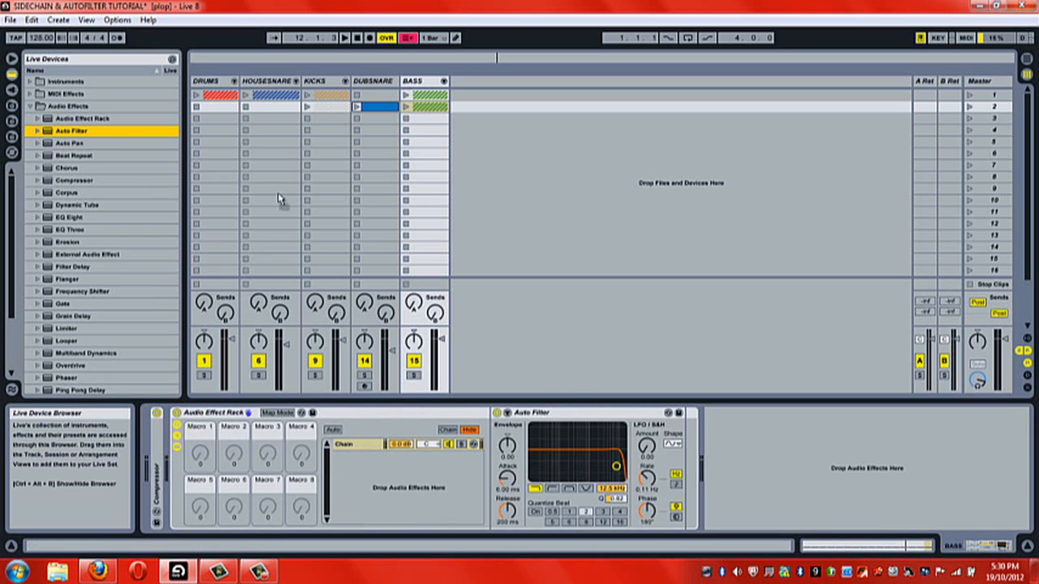
pyautogui.moveTo(278, 194); pyautogui.dragTo(686, 436)
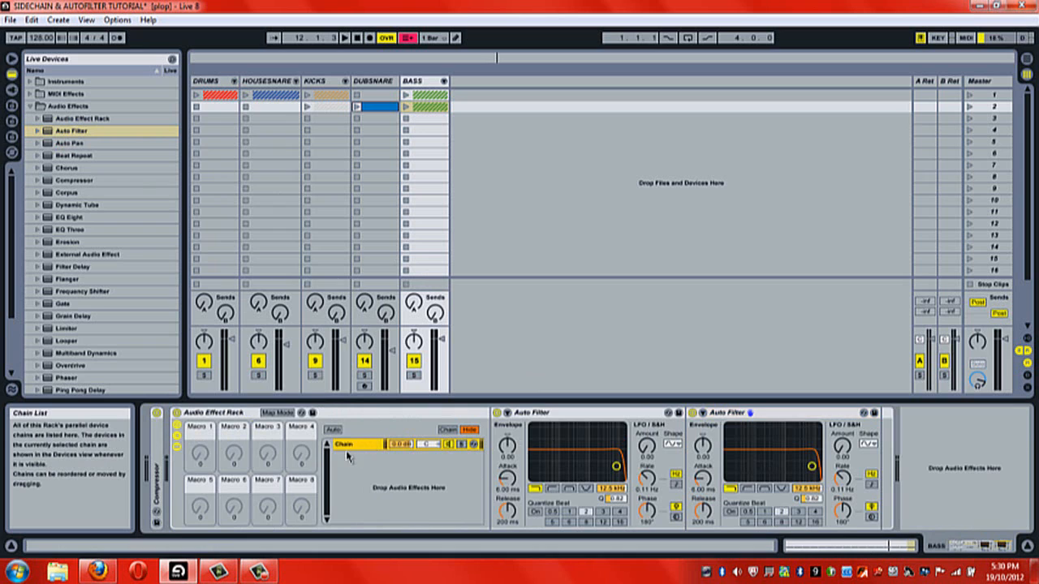
pyautogui.click(740, 413)
pyautogui.press('Delete')
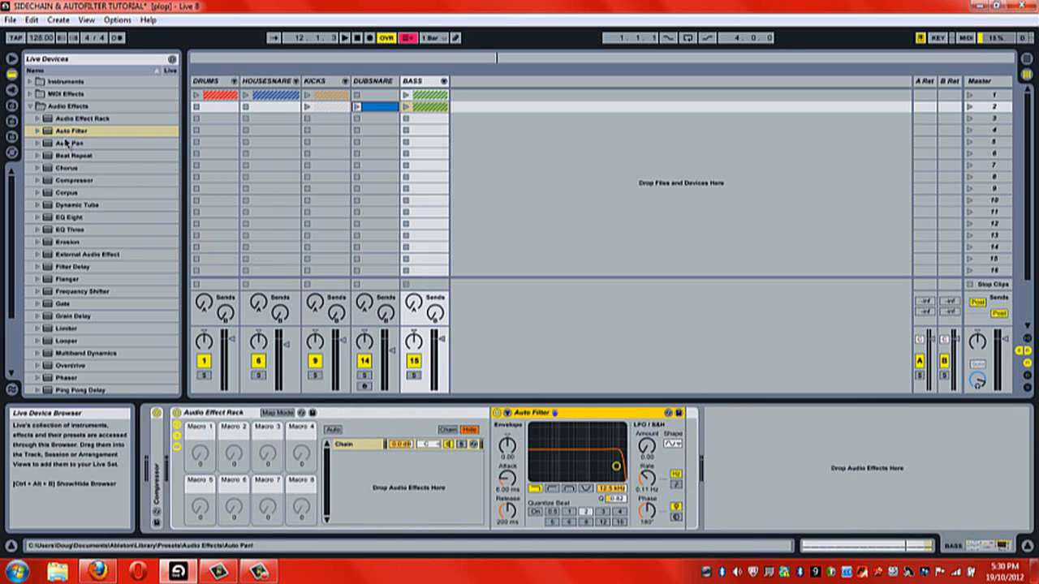
pyautogui.moveTo(68, 137); pyautogui.dragTo(402, 475)
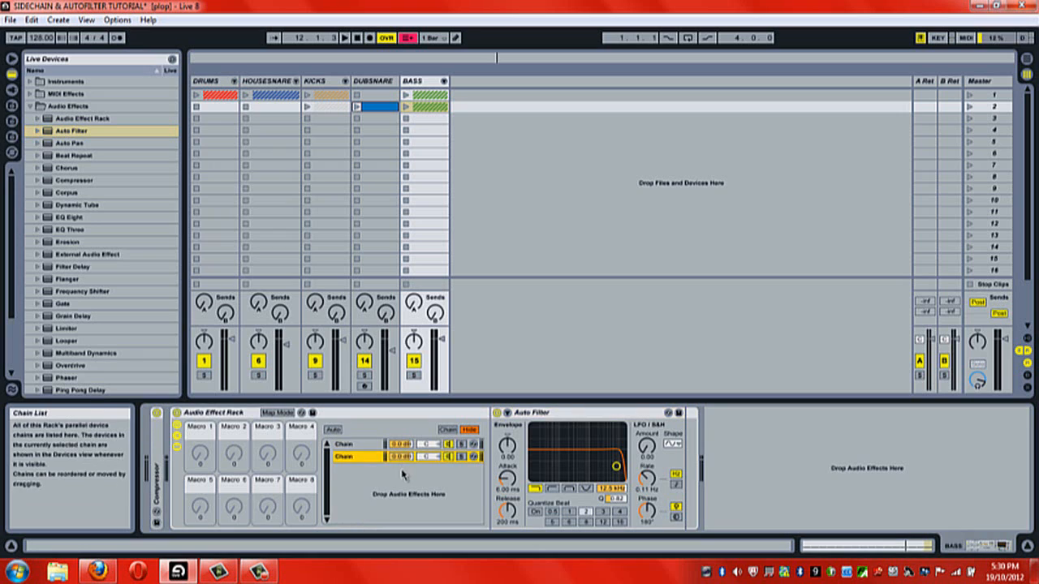
pyautogui.click(353, 446)
pyautogui.click(354, 457)
pyautogui.click(359, 445)
pyautogui.click(364, 456)
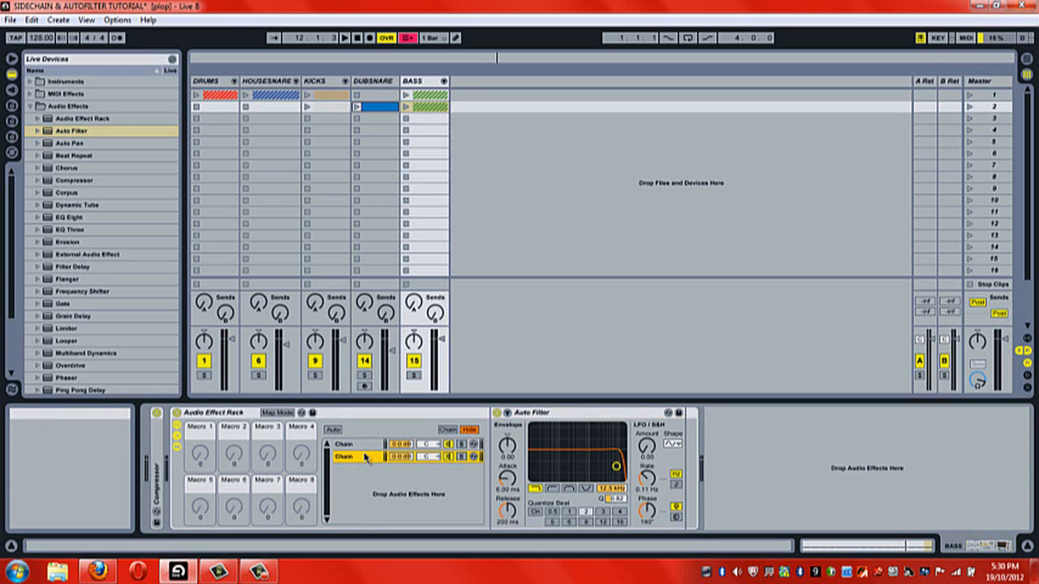
pyautogui.press('Delete')
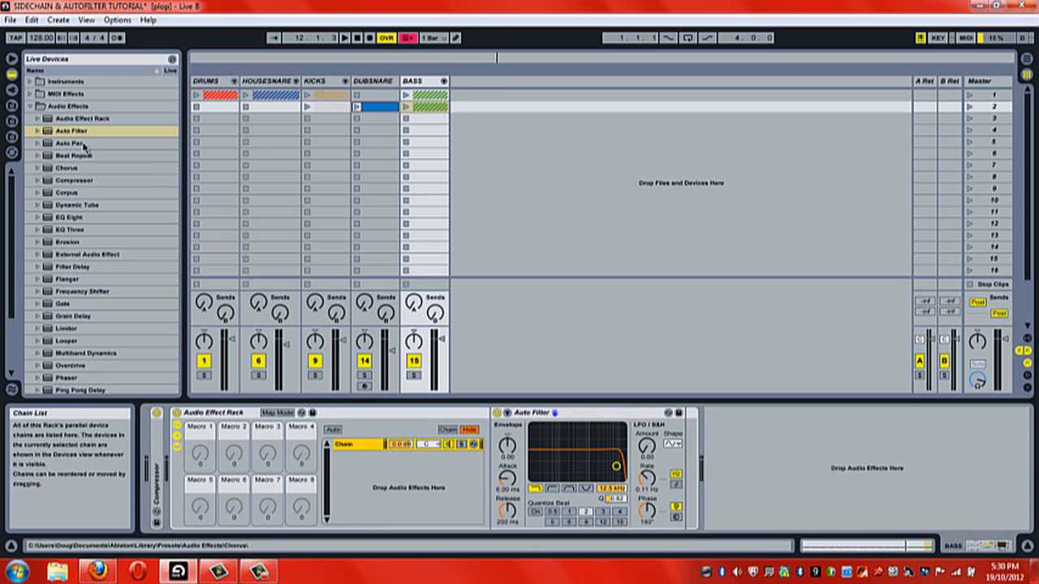
# Add a second Auto Filter after the first one in the rack's chain and set it to highpass
pyautogui.moveTo(65, 135); pyautogui.dragTo(687, 440)
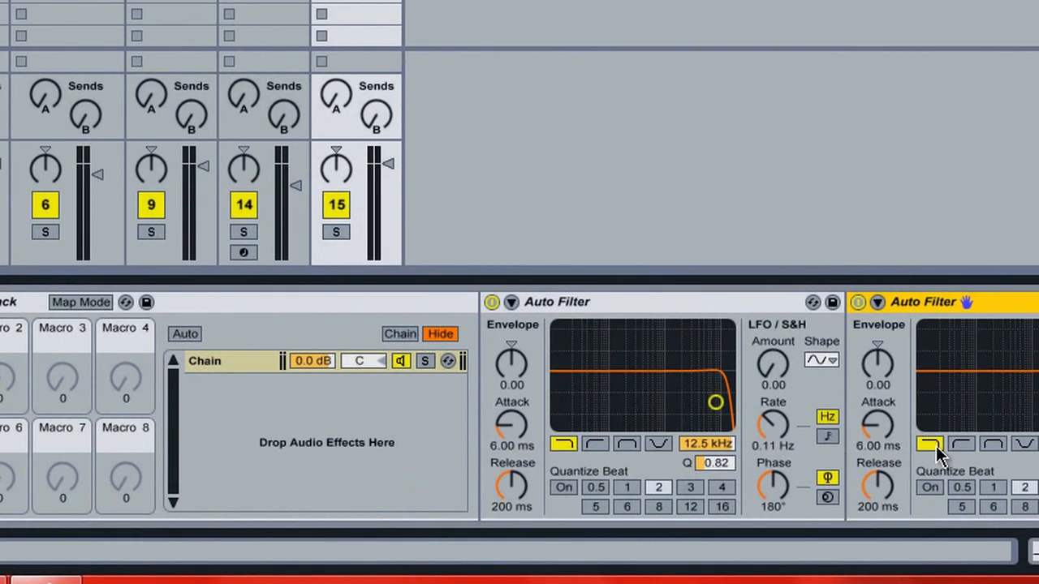
pyautogui.click(919, 453)
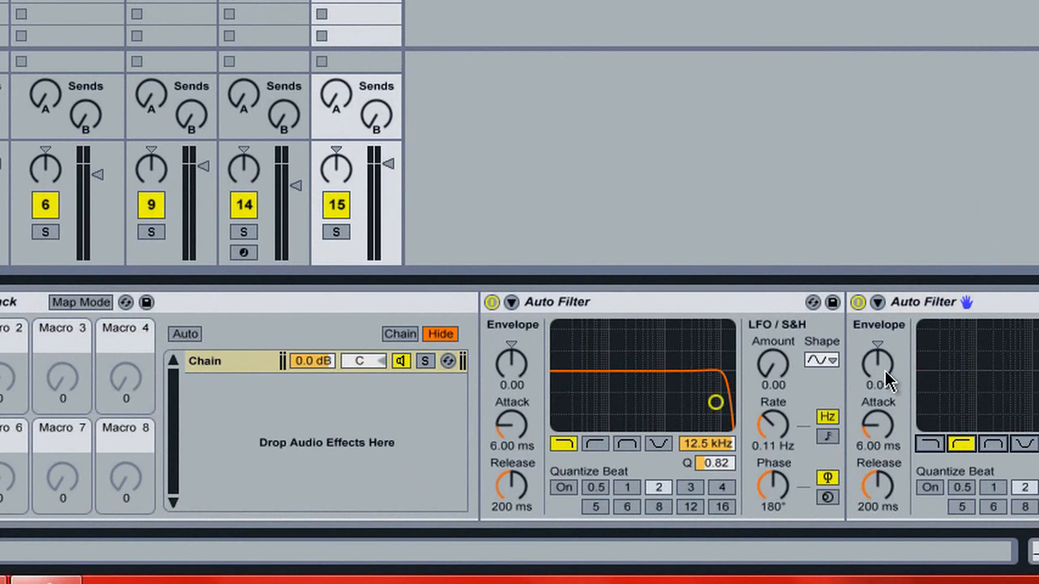
# Map the first Auto Filter's cutoff frequency to Macro 1 of the Audio Effect Rack
pyautogui.click(75, 302)
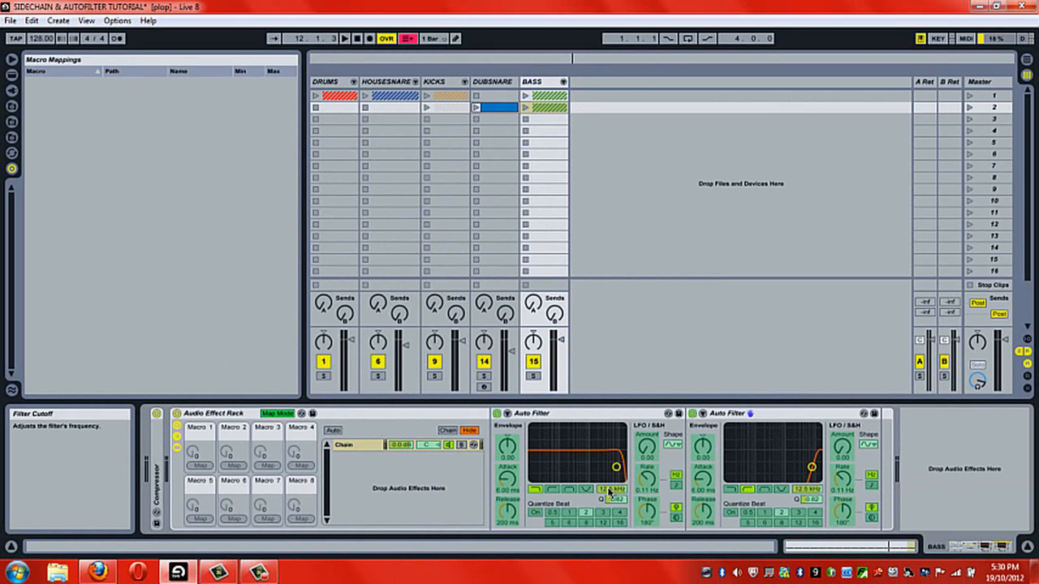
pyautogui.click(610, 492)
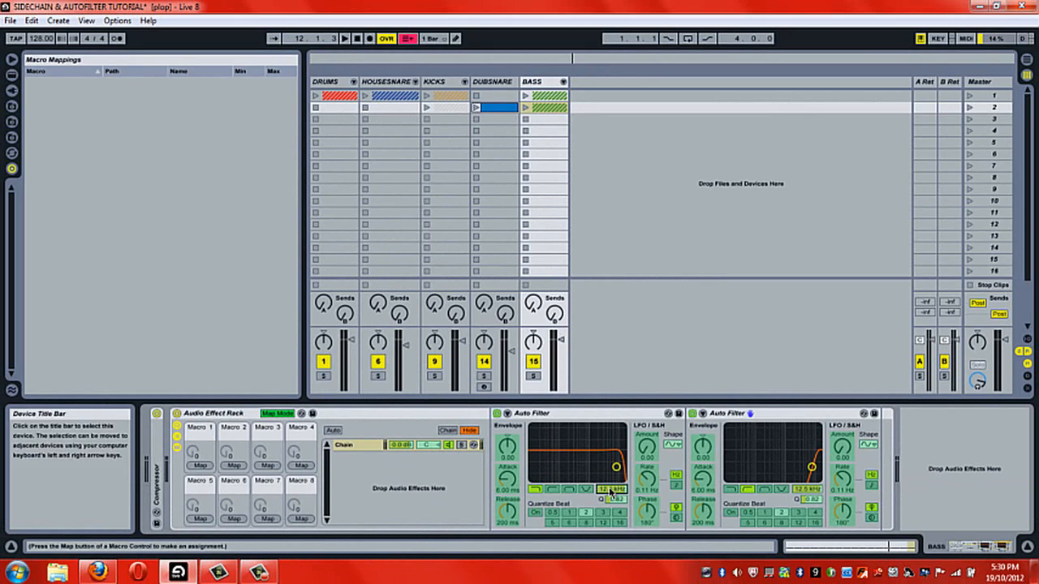
pyautogui.click(202, 467)
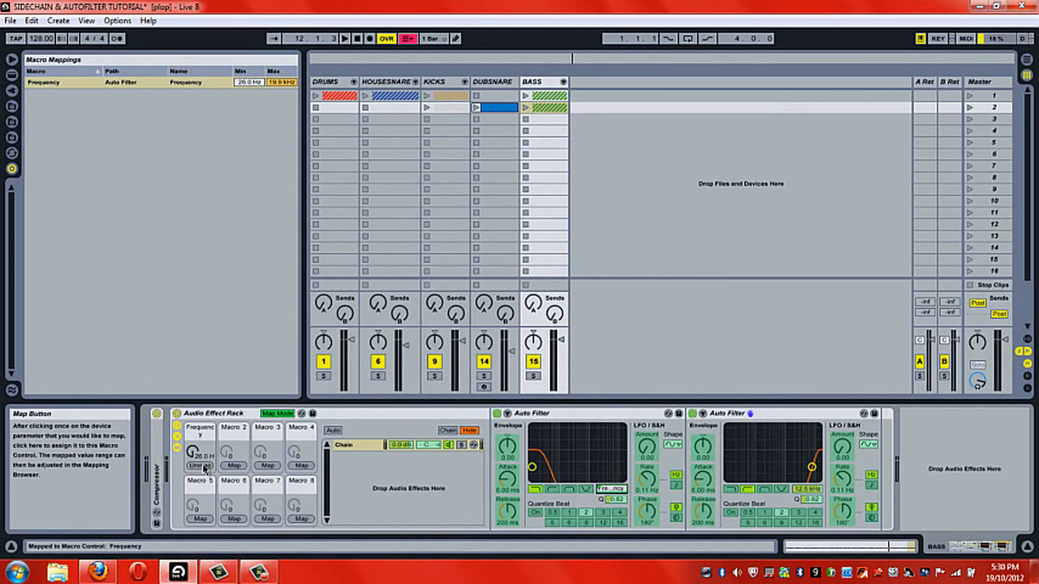
# Map the second Auto Filter's cutoff frequency to Macro 1 and invert the range of that mapping
pyautogui.click(808, 494)
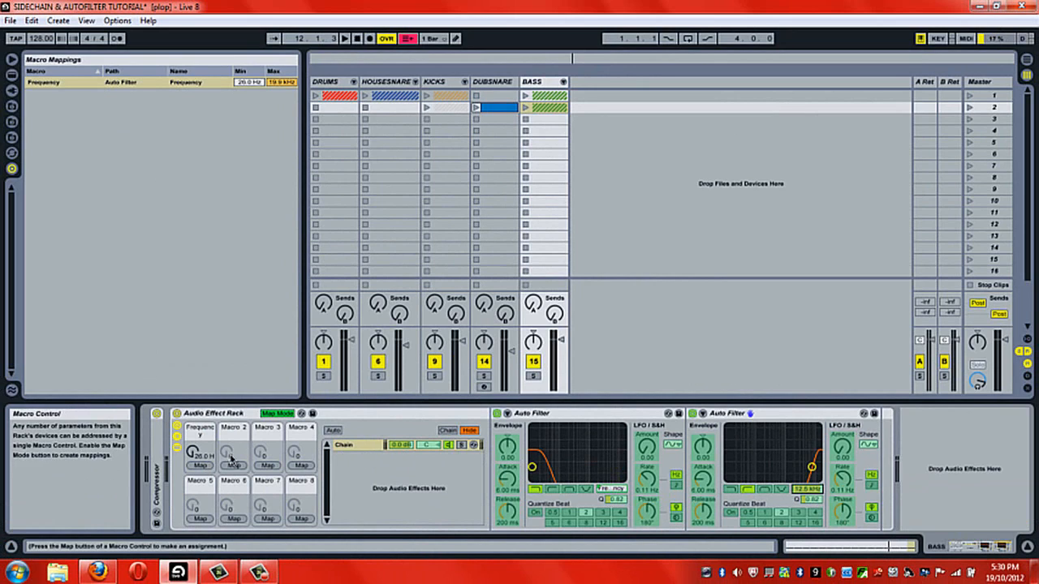
pyautogui.click(201, 466)
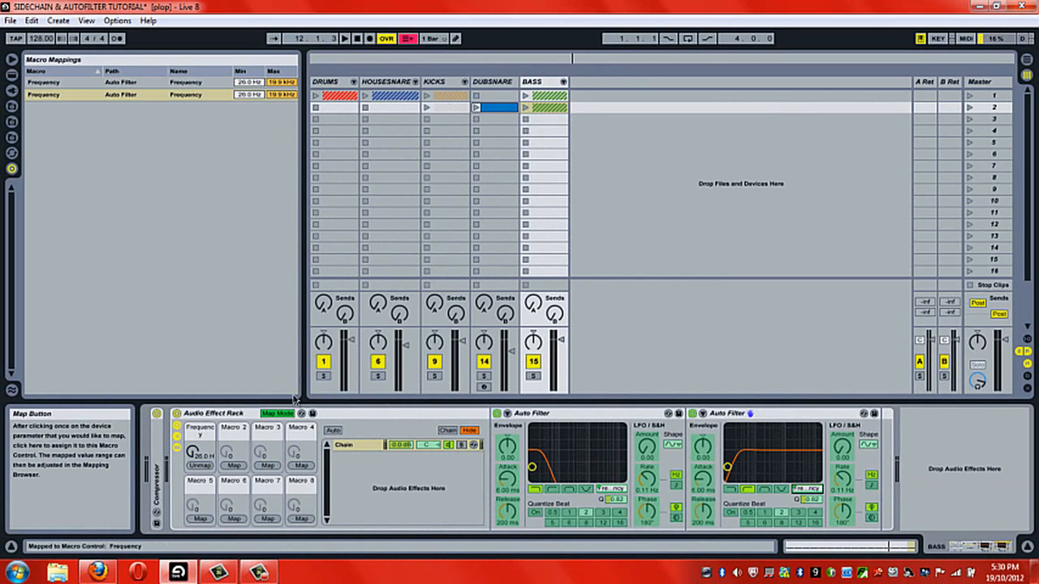
pyautogui.click(182, 88)
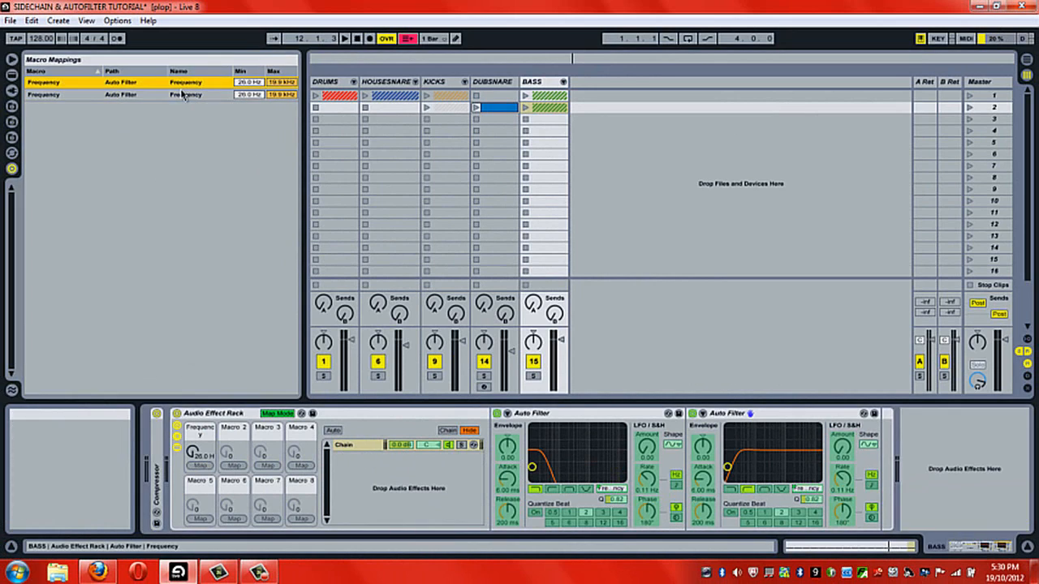
pyautogui.click(182, 95)
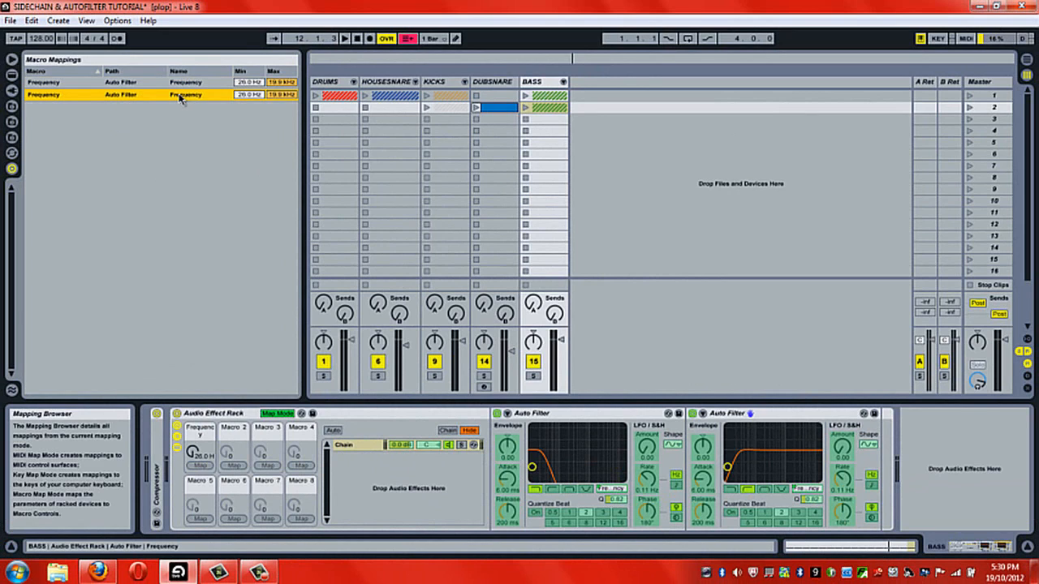
pyautogui.rightClick(181, 96)
pyautogui.rightClick(164, 94)
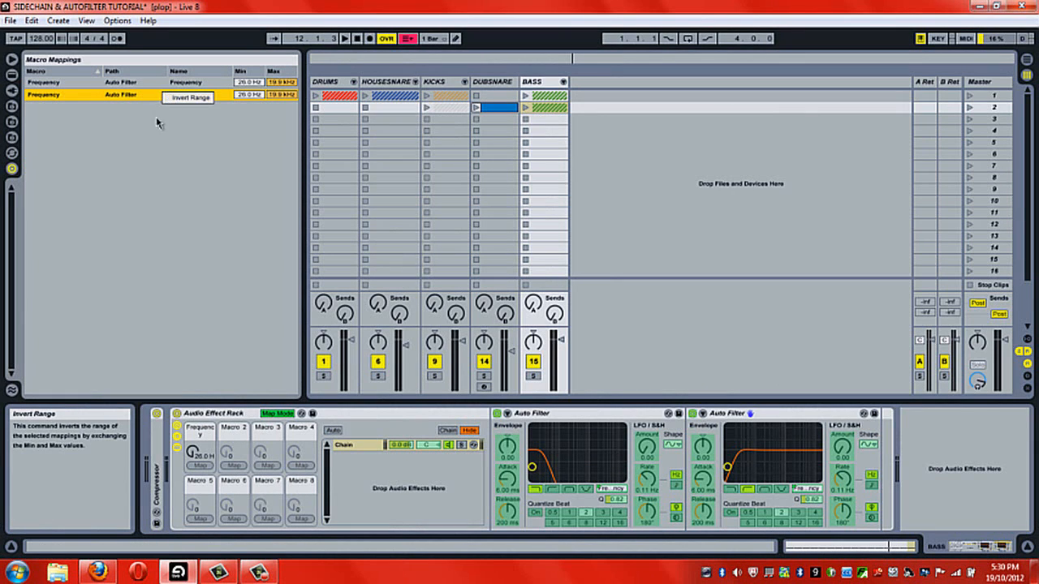
pyautogui.click(175, 101)
pyautogui.rightClick(175, 97)
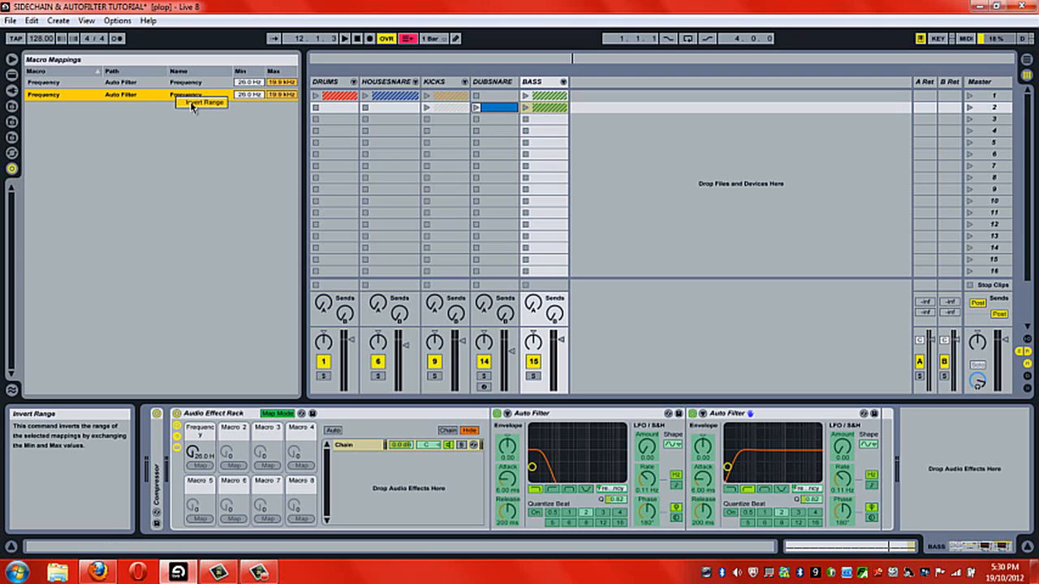
pyautogui.click(192, 105)
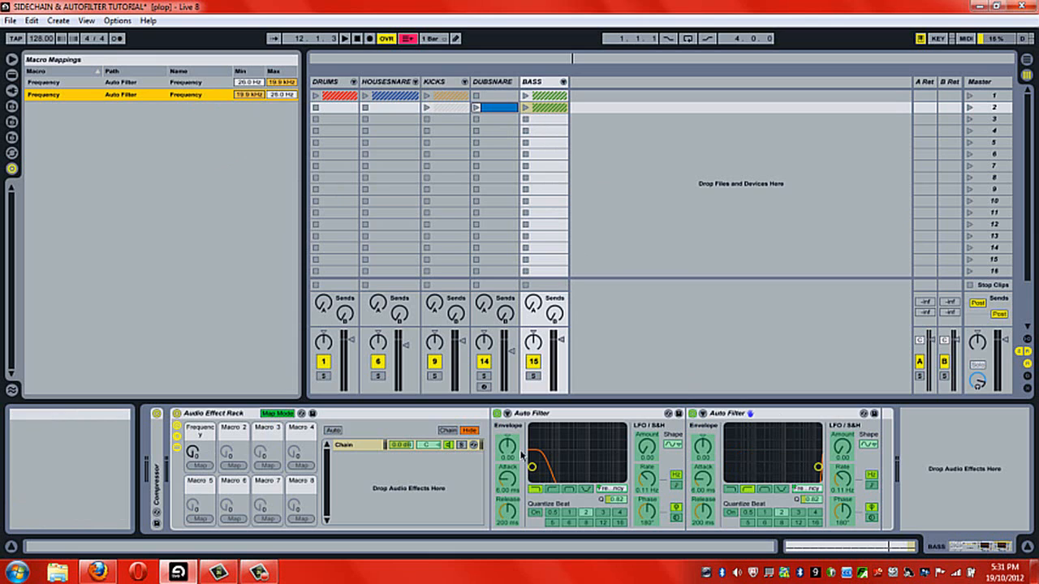
# Set the mapped frequency range to 187 Hz–16.2 kHz for the first Auto Filter and 187 Hz–13.8 kHz for the second
pyautogui.click(526, 108)
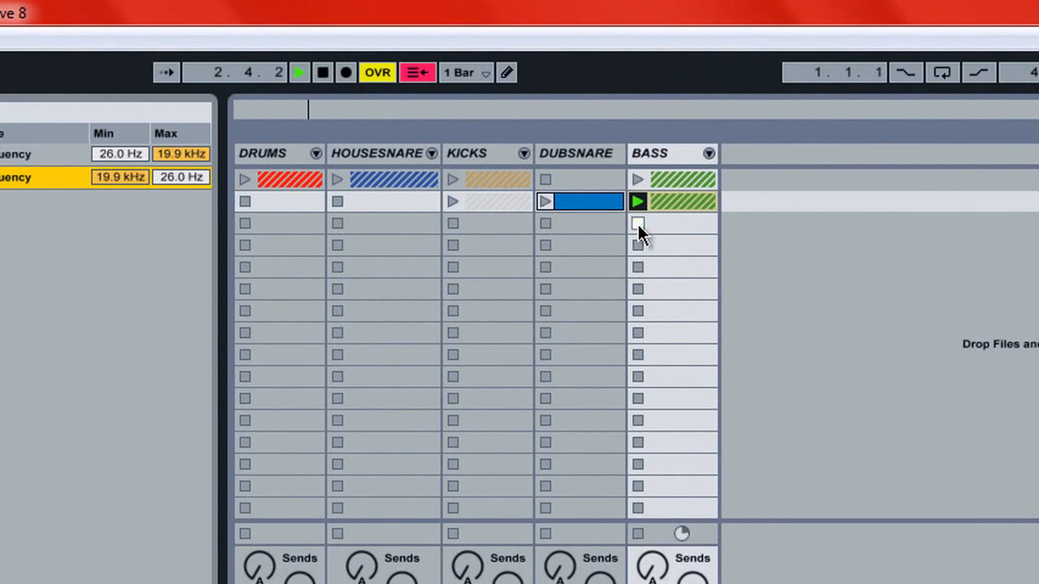
pyautogui.click(639, 226)
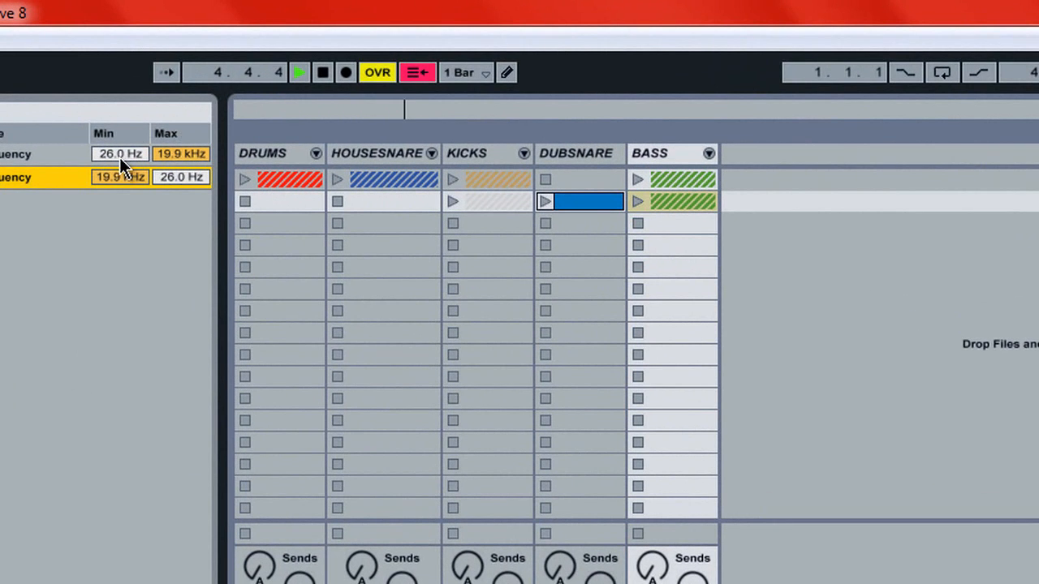
pyautogui.moveTo(118, 158); pyautogui.dragTo(107, 148)
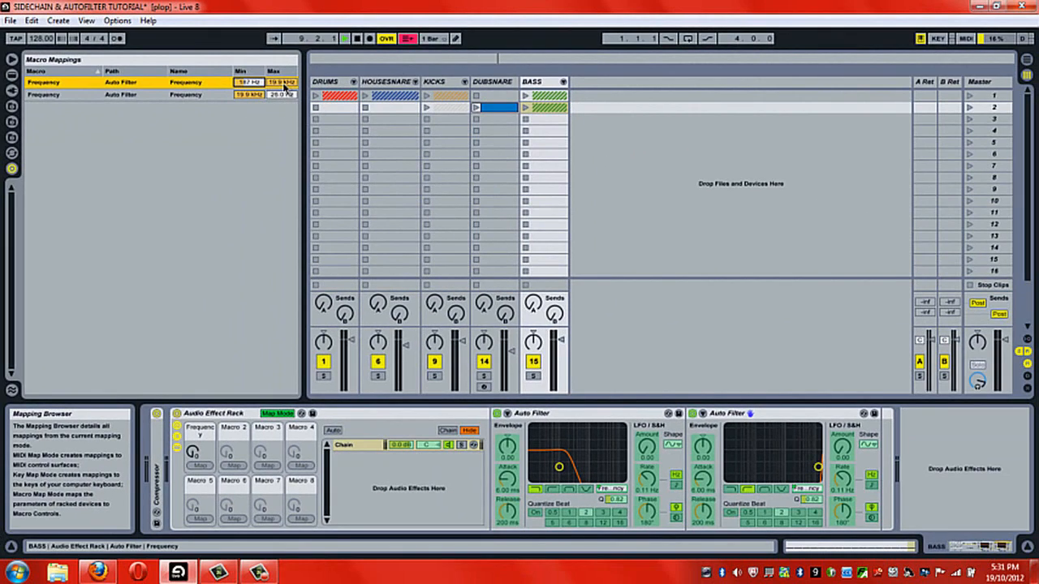
pyautogui.moveTo(284, 86); pyautogui.dragTo(285, 89)
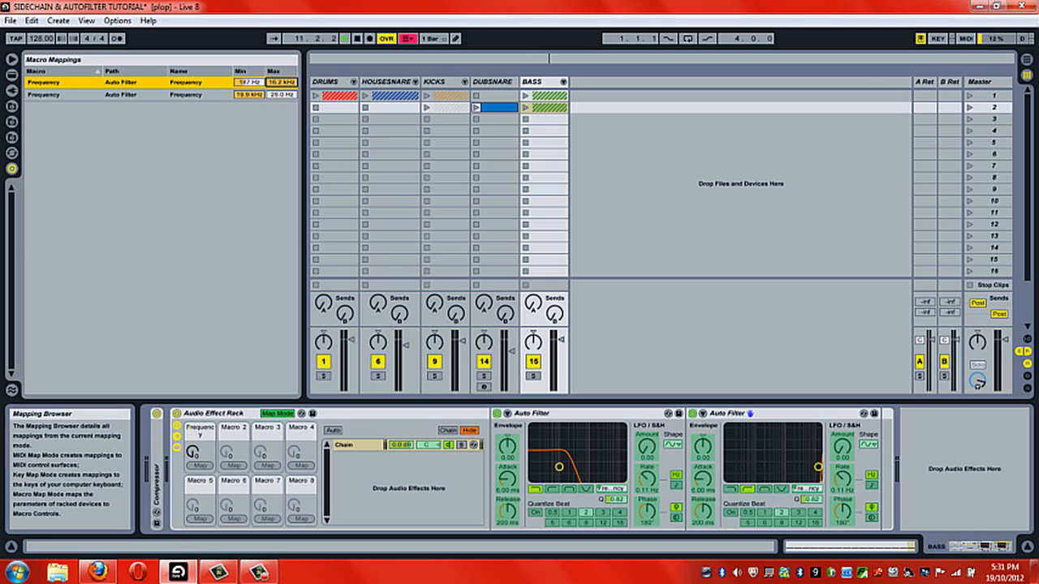
pyautogui.moveTo(247, 99); pyautogui.dragTo(249, 97)
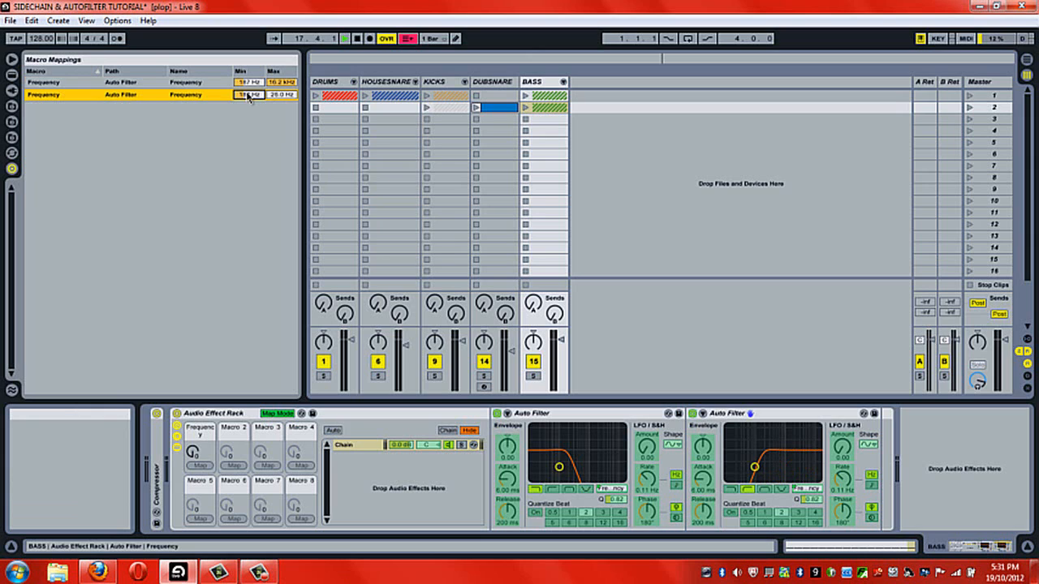
pyautogui.moveTo(283, 100); pyautogui.dragTo(284, 97)
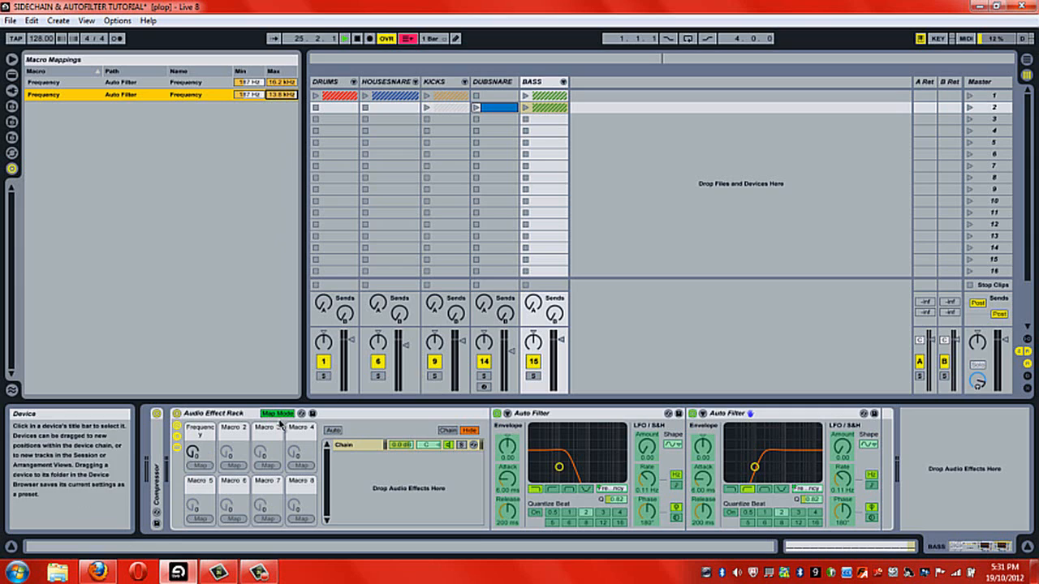
# Play the BASS group's second slot and sweep Macro 1 up to 127 to audition both filters
pyautogui.click(526, 108)
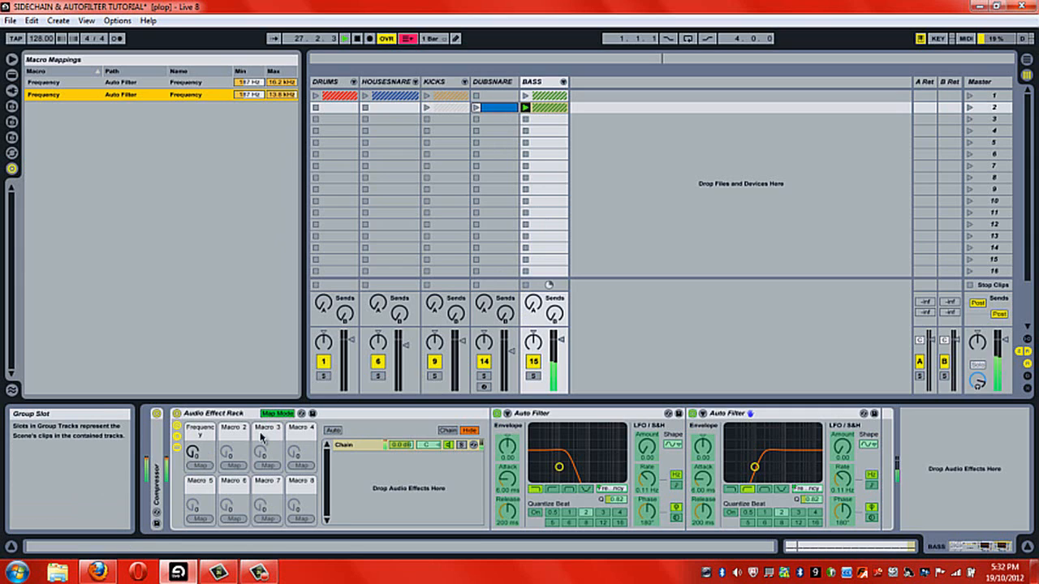
pyautogui.click(191, 457)
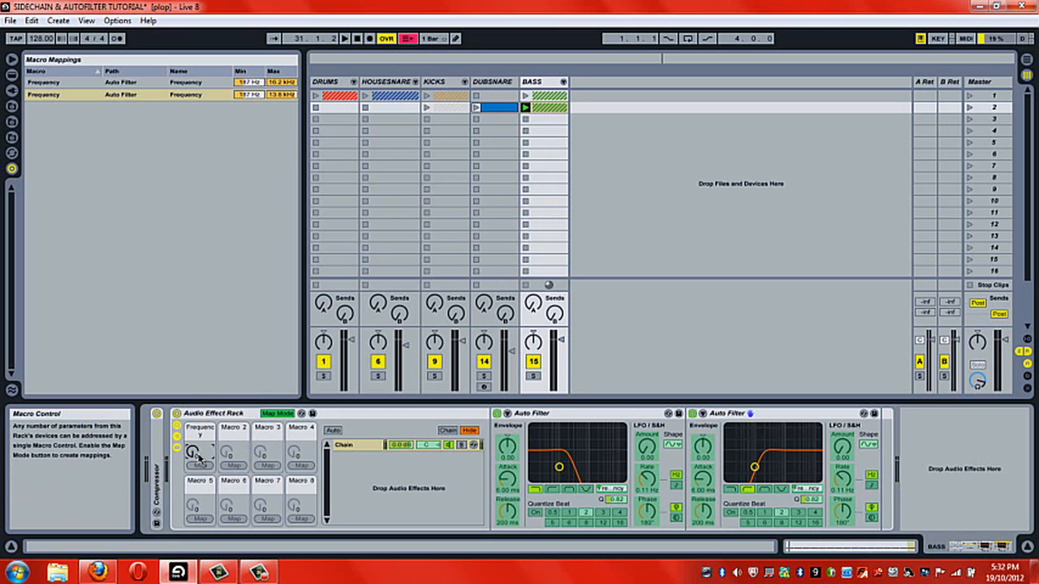
pyautogui.press('space')
pyautogui.press('space')
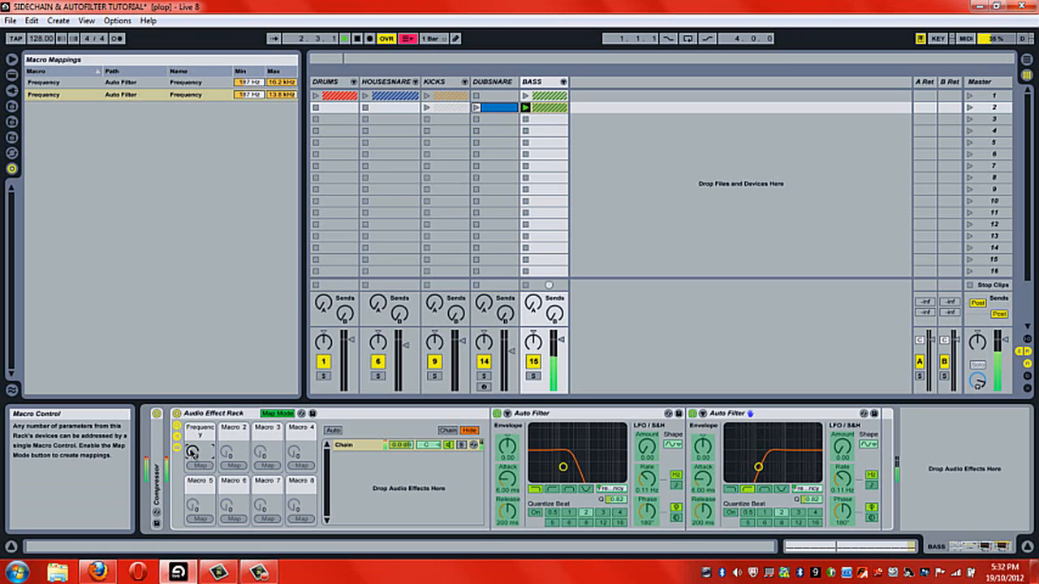
pyautogui.moveTo(192, 455); pyautogui.dragTo(192, 451)
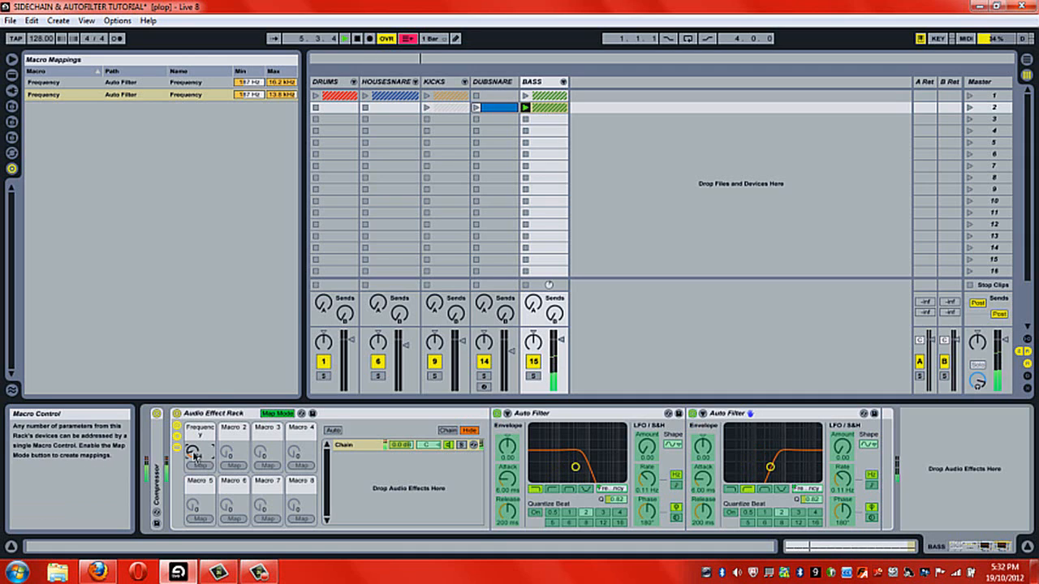
pyautogui.moveTo(193, 453); pyautogui.dragTo(195, 457)
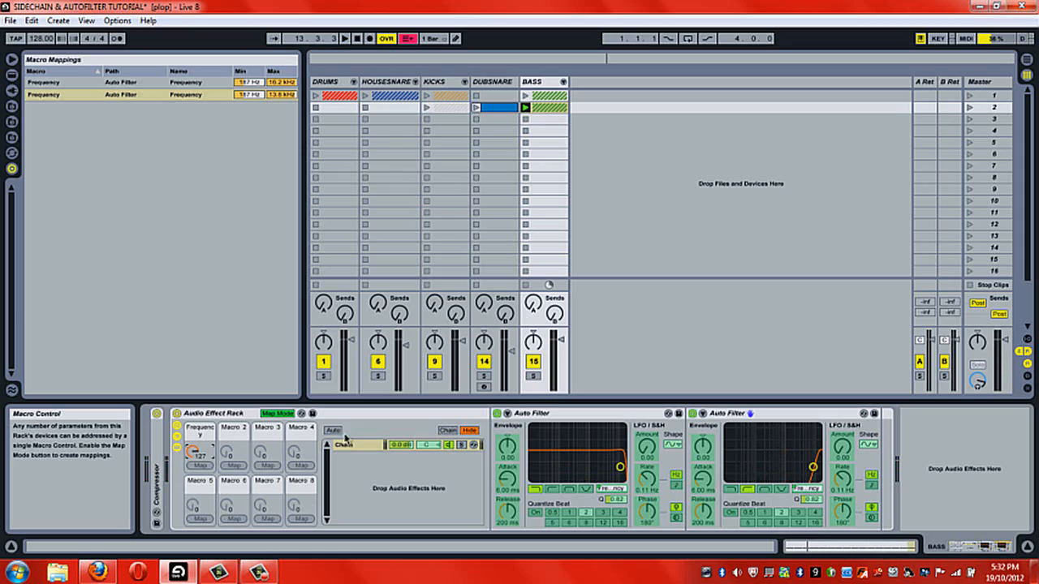
# Lower the second Auto Filter's maximum mapped frequency to 451 Hz and audition it with a Macro 1 sweep ending at 0
pyautogui.moveTo(282, 95); pyautogui.dragTo(282, 96)
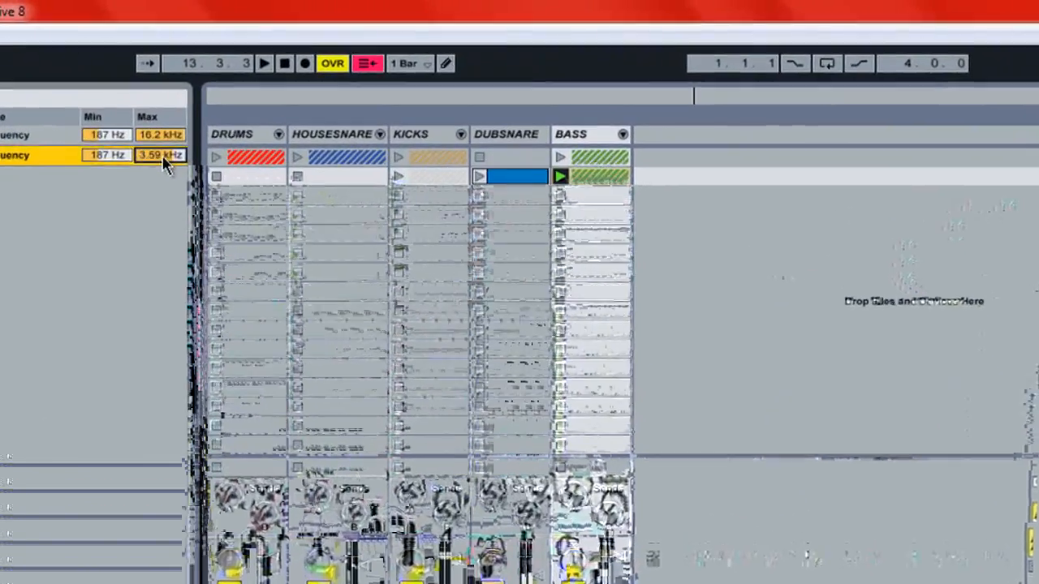
pyautogui.moveTo(119, 179); pyautogui.dragTo(118, 174)
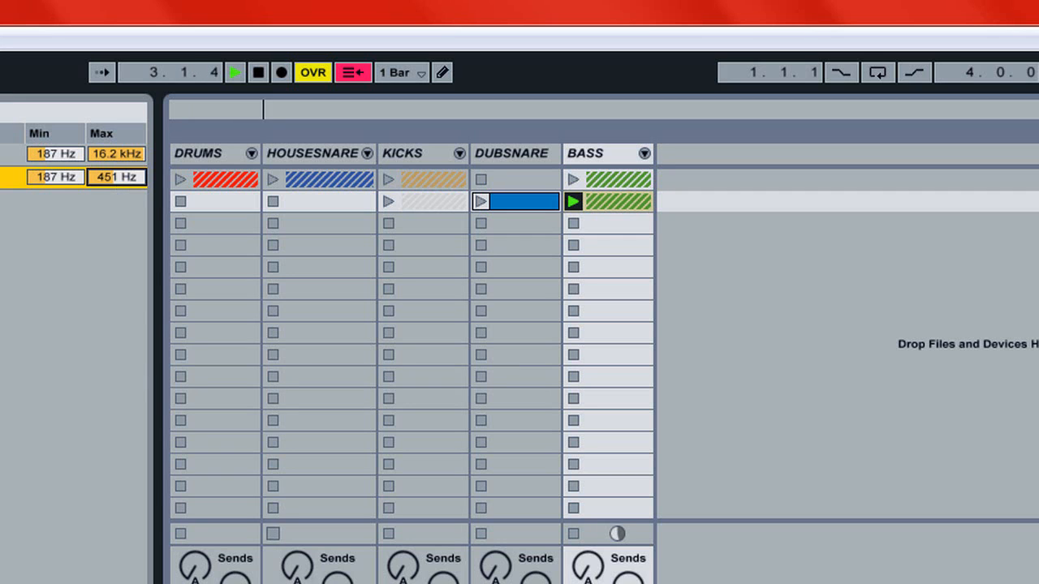
pyautogui.click(111, 385)
pyautogui.press('space')
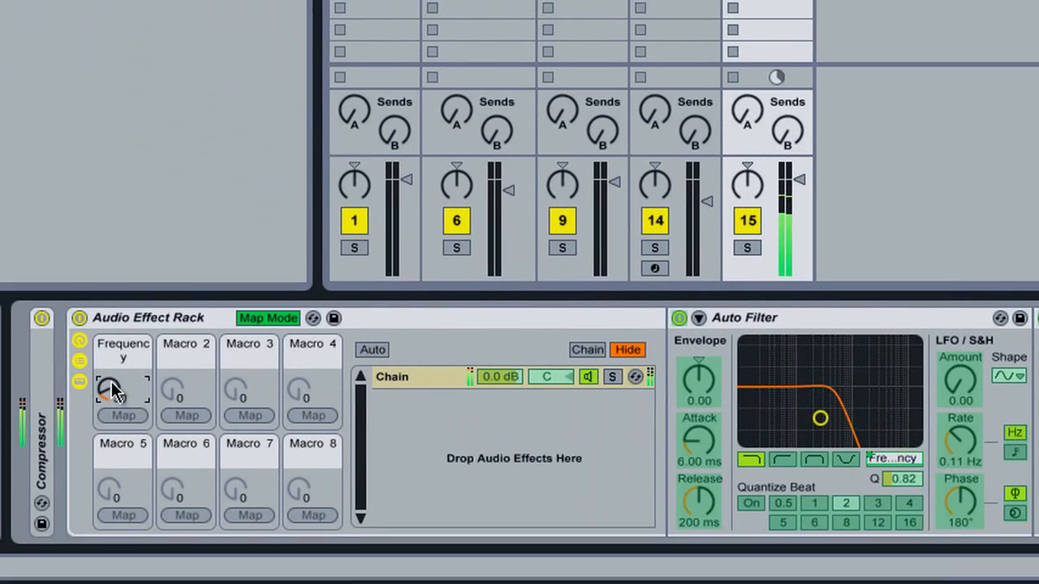
pyautogui.moveTo(111, 383)
pyautogui.mouseDown()
pyautogui.moveTo(119, 364)
pyautogui.moveTo(111, 376)
pyautogui.mouseUp()
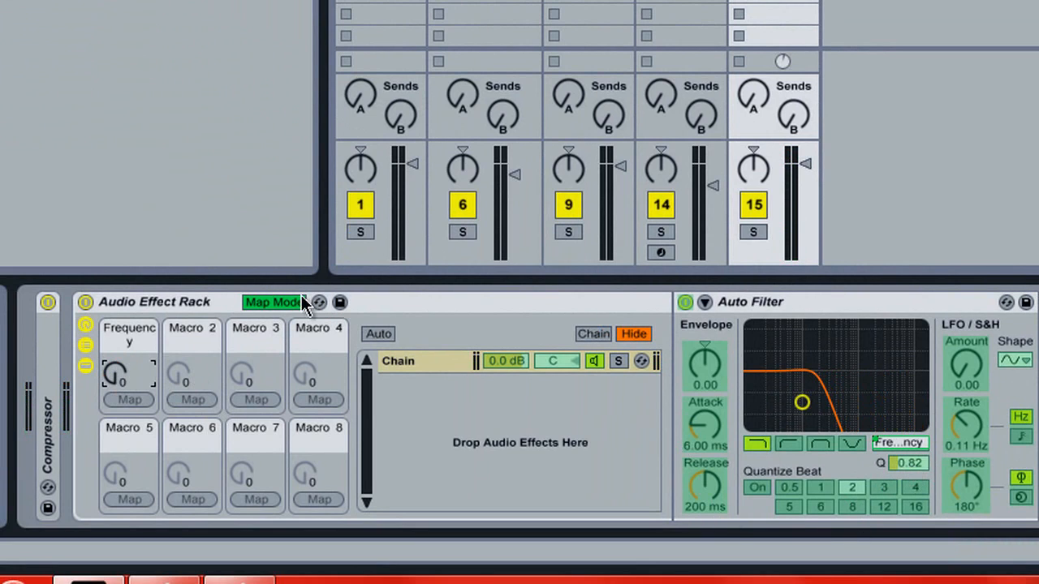
# Leave macro mapping and set the Q to 0.97 on the first Auto Filter and 1.03 on the second
pyautogui.click(910, 464)
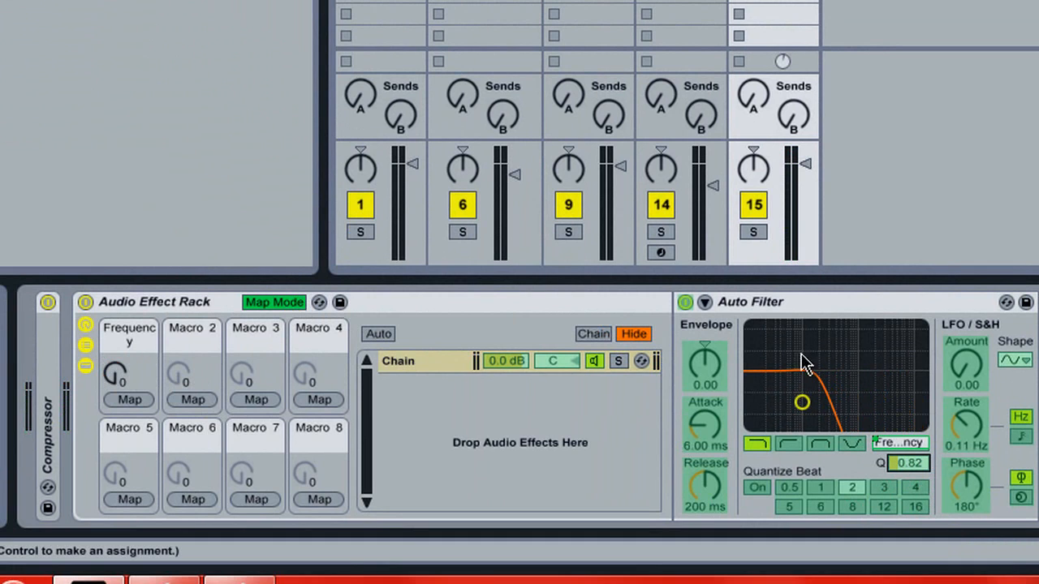
pyautogui.click(292, 302)
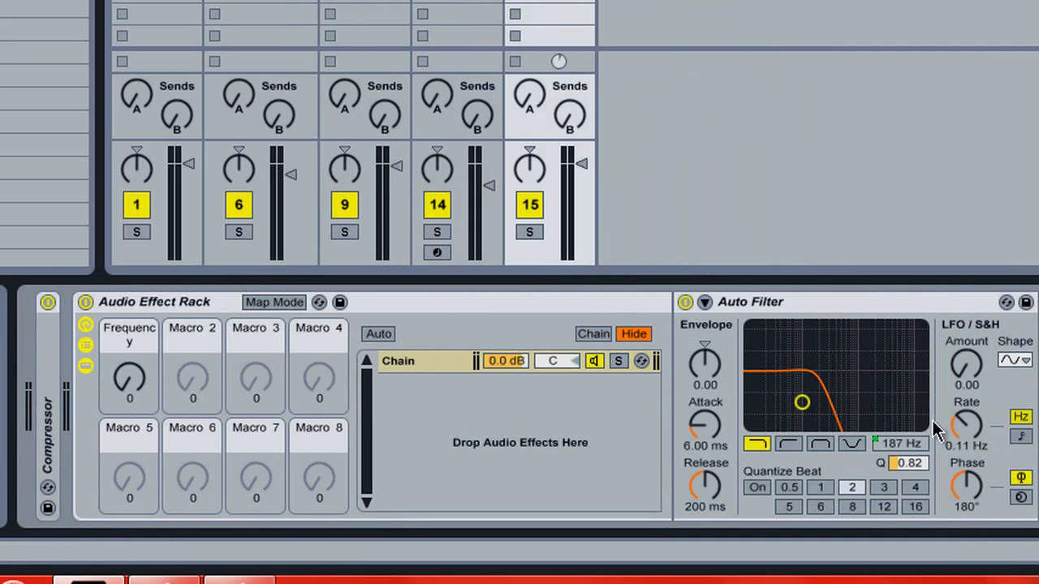
pyautogui.moveTo(915, 463); pyautogui.dragTo(914, 462)
pyautogui.moveTo(606, 460); pyautogui.dragTo(604, 460)
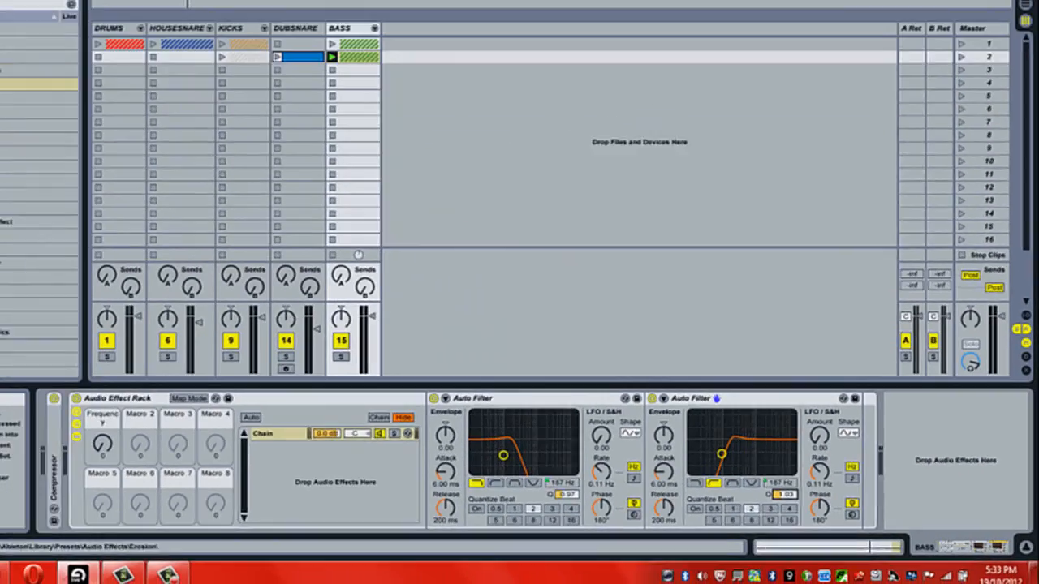
# Add a Phaser after the second Auto Filter in the rack's chain and collapse both Auto Filters
pyautogui.scroll(-4, 77, 269)
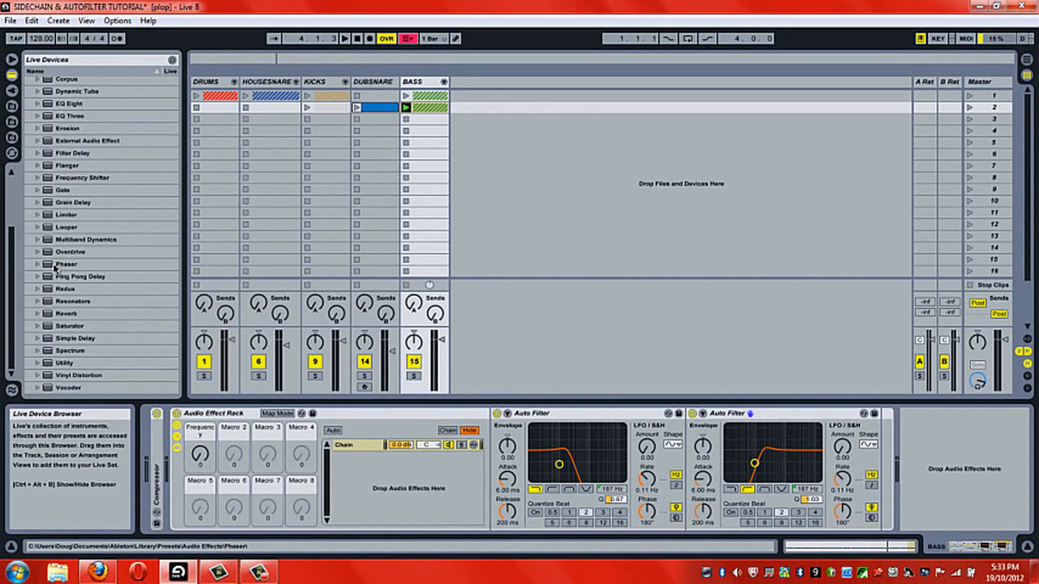
pyautogui.moveTo(54, 268); pyautogui.dragTo(843, 441)
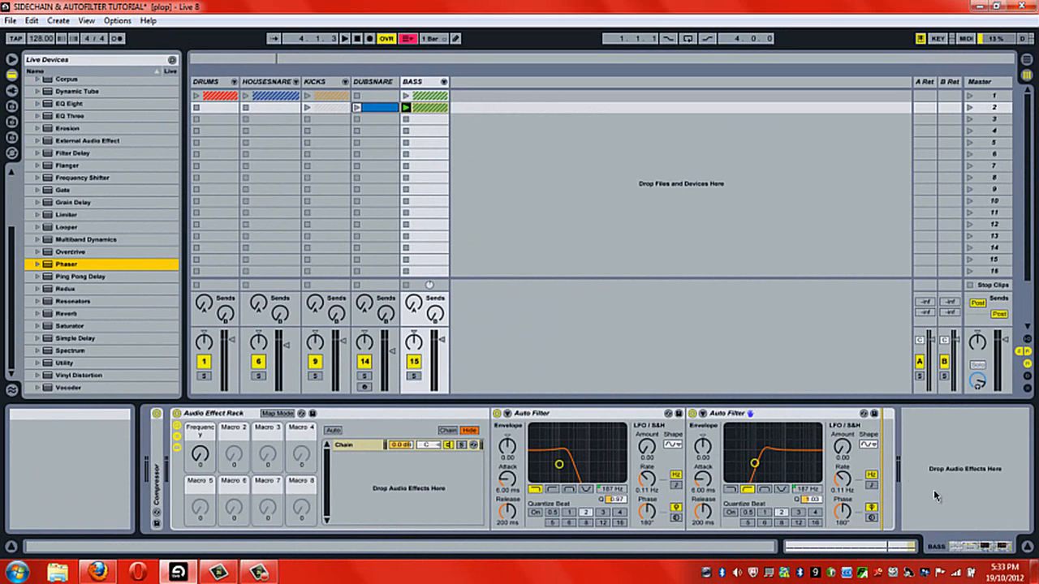
pyautogui.moveTo(934, 489); pyautogui.dragTo(934, 490)
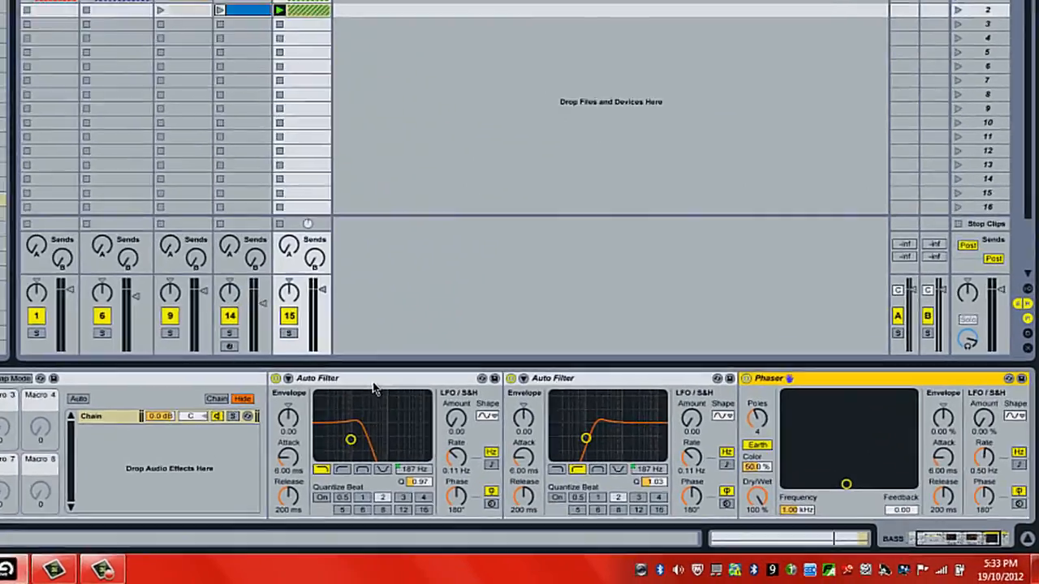
pyautogui.click(487, 415)
pyautogui.press('Delete')
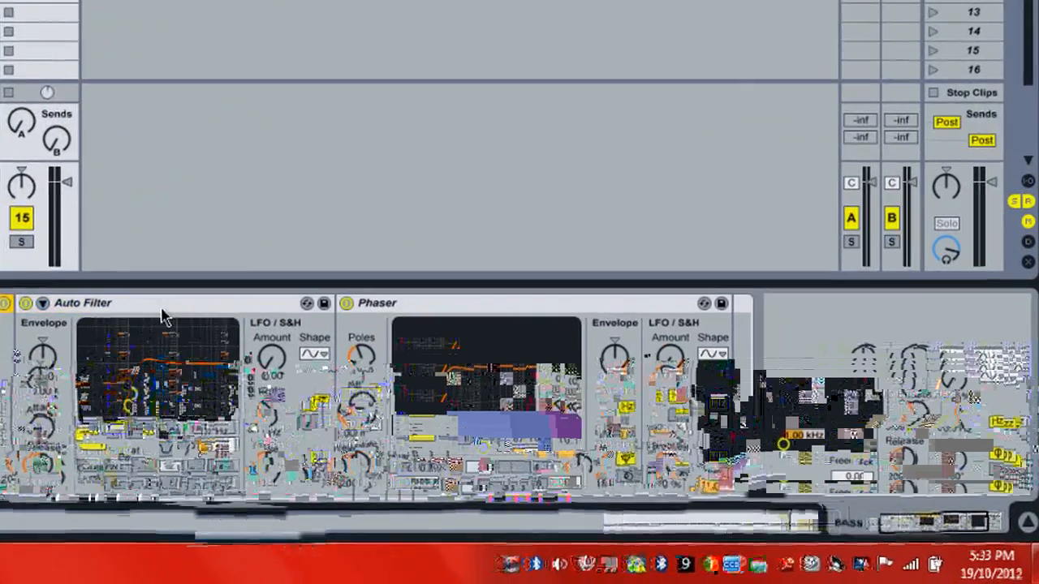
pyautogui.click(516, 415)
# Map the Phaser's Dry/Wet amount to Macro 1 of the Audio Effect Rack
pyautogui.doubleClick(64, 270)
pyautogui.moveTo(961, 516); pyautogui.dragTo(846, 501)
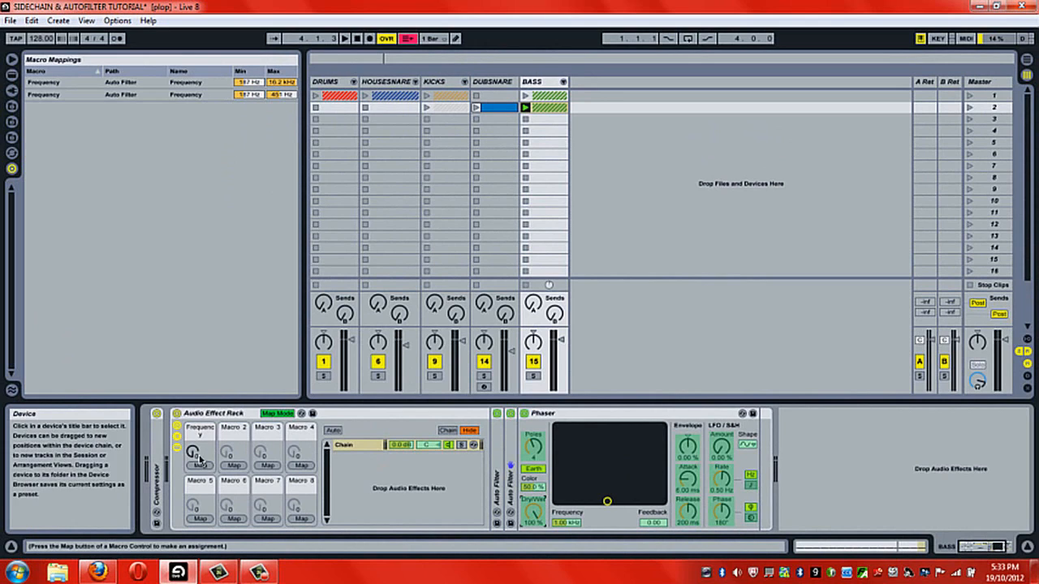
pyautogui.click(202, 466)
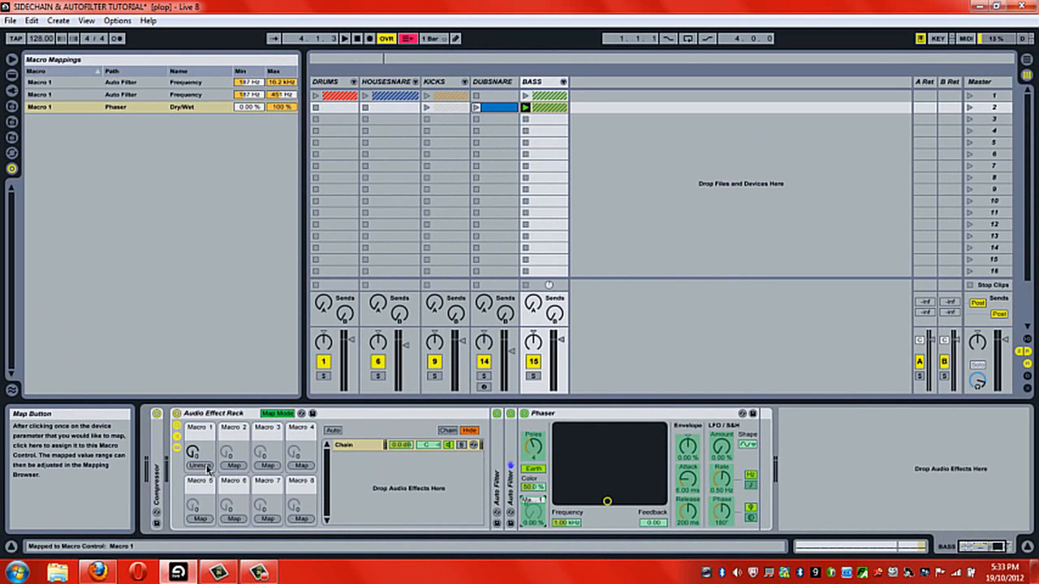
# Invert the Phaser Dry/Wet mapping range, leave macro mapping and turn Macro 1 to 38
pyautogui.rightClick(189, 106)
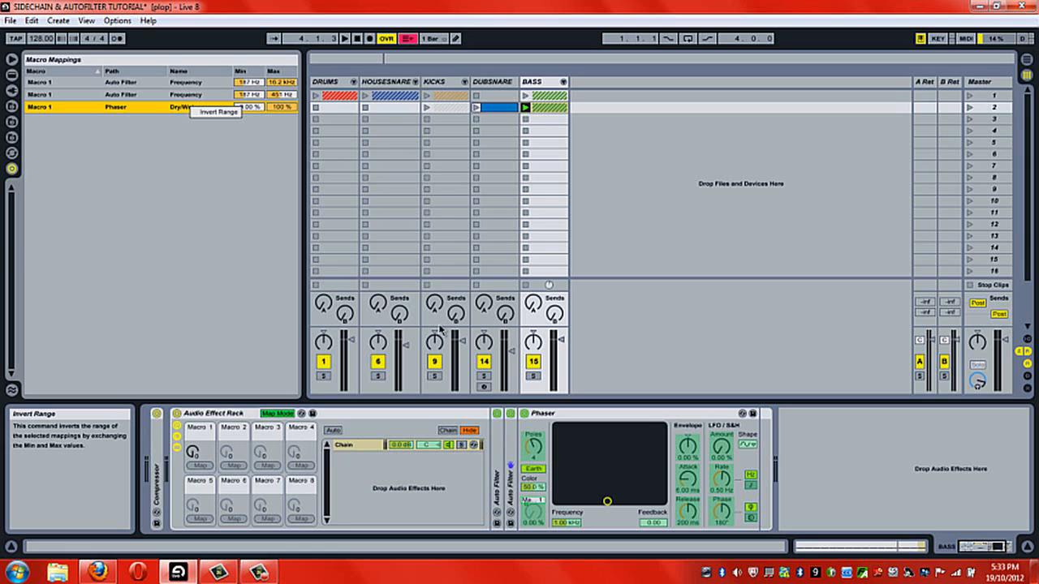
pyautogui.click(214, 114)
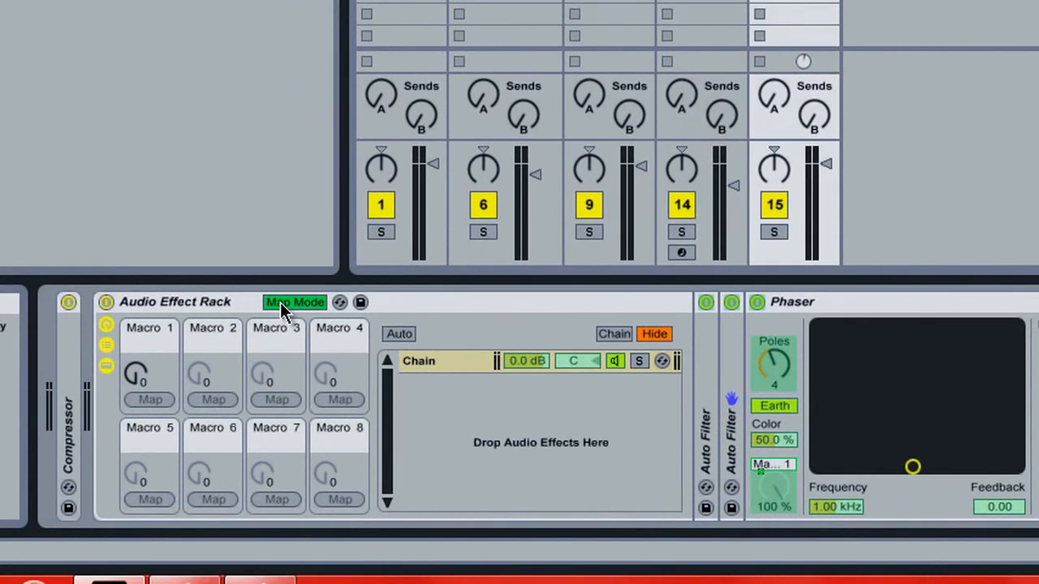
pyautogui.click(270, 414)
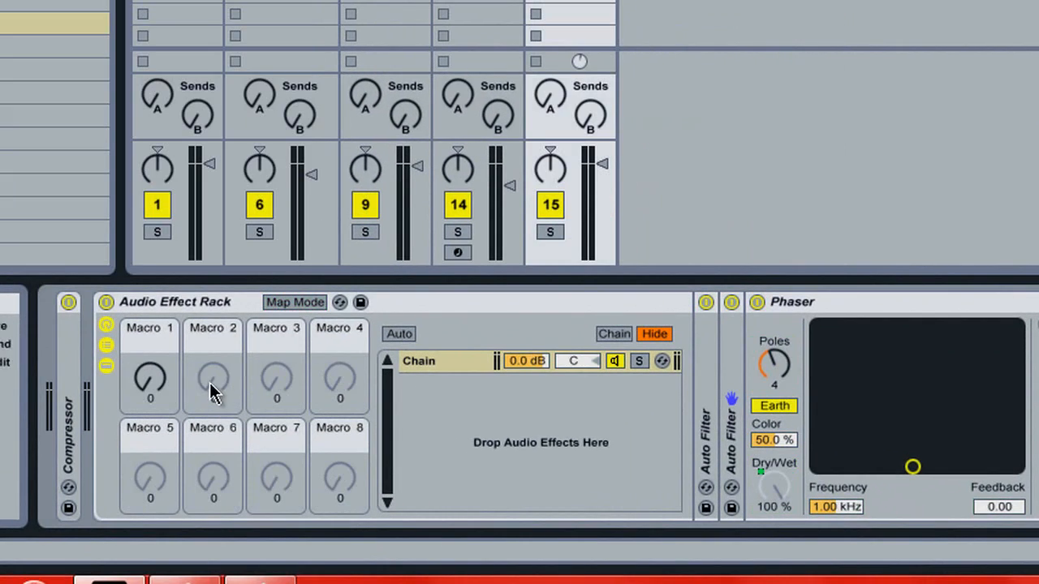
pyautogui.moveTo(153, 387); pyautogui.dragTo(151, 385)
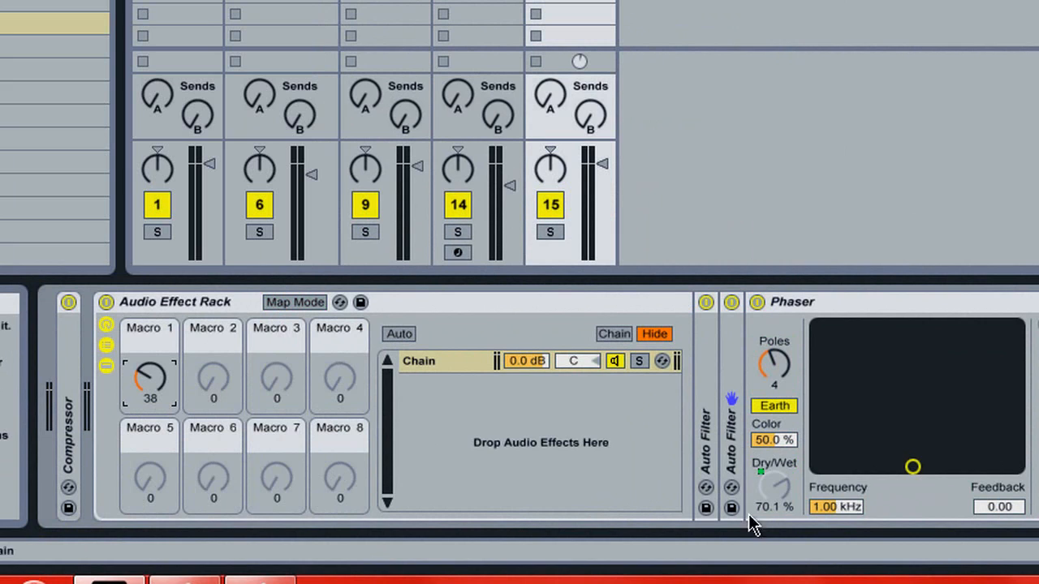
# Turn Macro 1 to 0, set the Phaser's frequency to 532 Hz and feedback to 0.72, and sweep Macro 1
pyautogui.moveTo(155, 389)
pyautogui.mouseDown()
pyautogui.moveTo(155, 375)
pyautogui.moveTo(160, 395)
pyautogui.mouseUp()
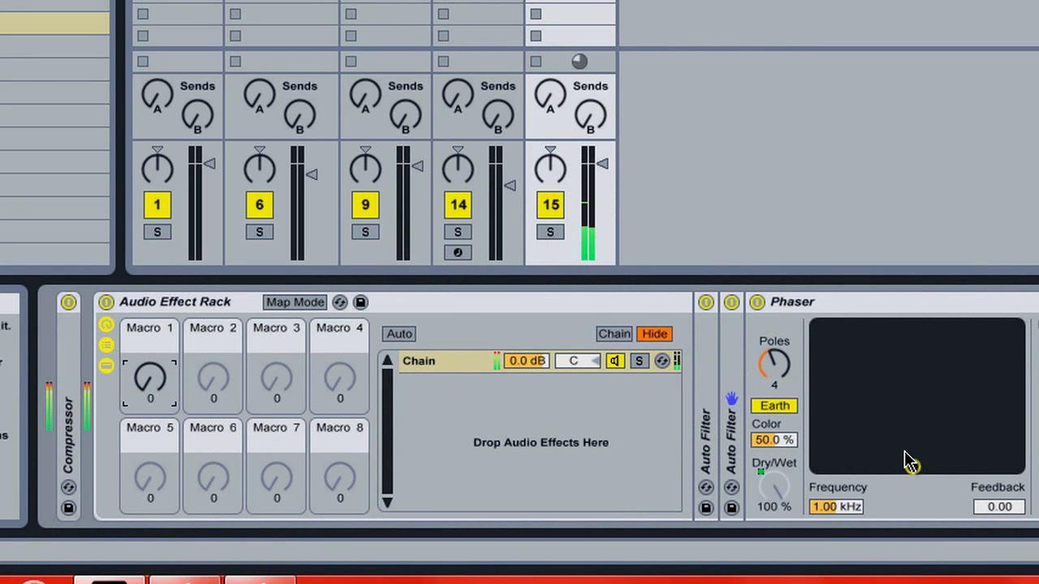
pyautogui.moveTo(910, 469); pyautogui.dragTo(890, 428)
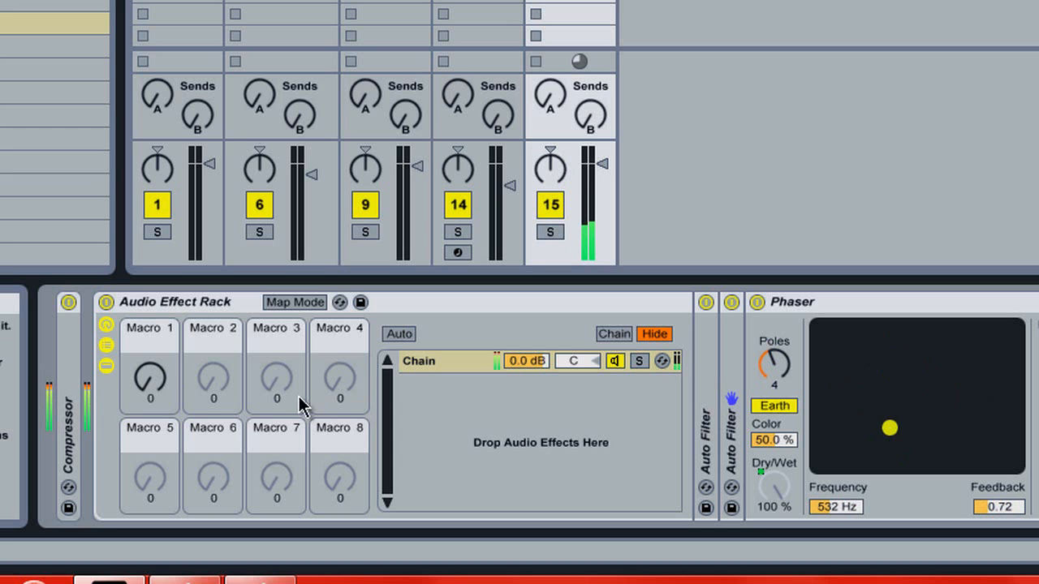
pyautogui.moveTo(152, 379)
pyautogui.mouseDown()
pyautogui.moveTo(157, 390)
pyautogui.moveTo(146, 386)
pyautogui.mouseUp()
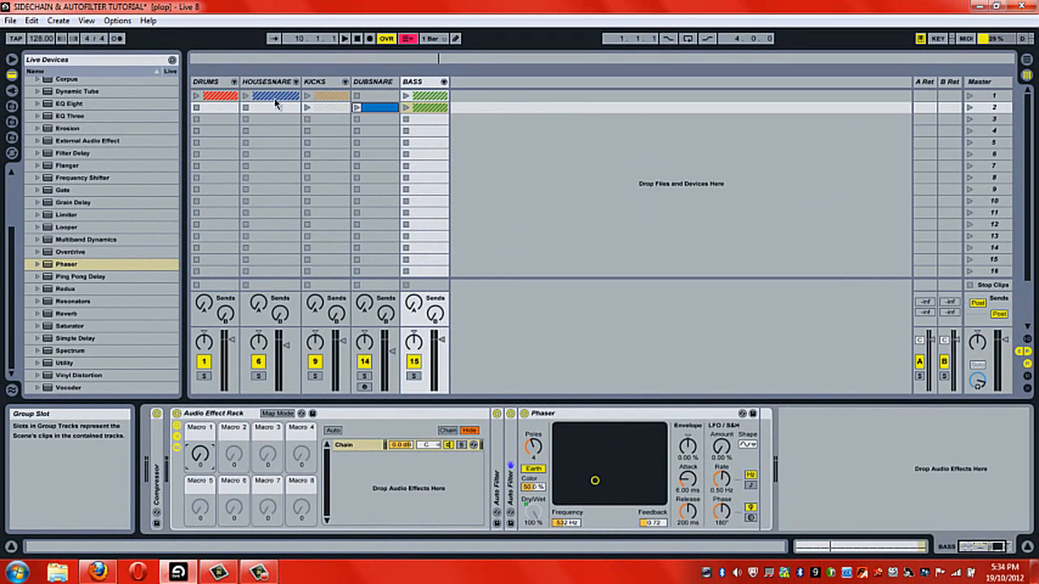
# Unfold HOUSESNARE and DRUMS, move their scene 1 clips down to scene 2, and fold DRUMS again
pyautogui.click(296, 82)
pyautogui.click(320, 99)
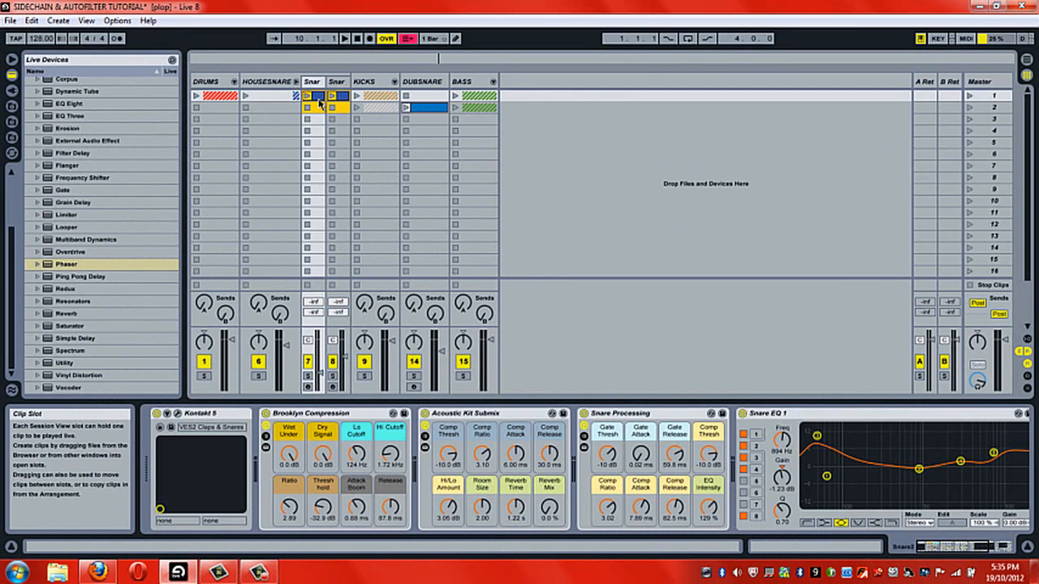
pyautogui.click(320, 107)
pyautogui.click(234, 81)
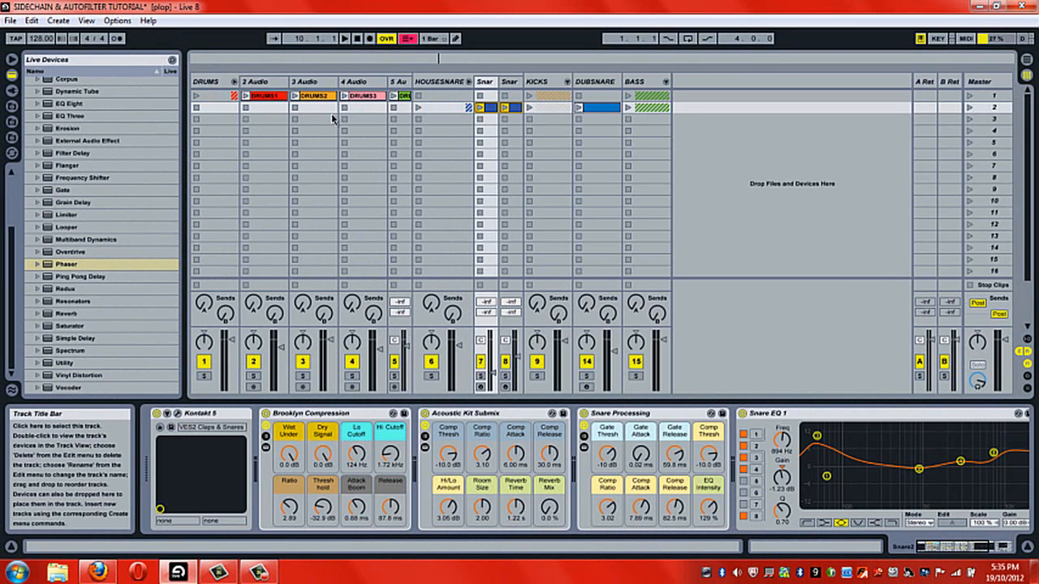
pyautogui.moveTo(402, 109); pyautogui.dragTo(271, 109)
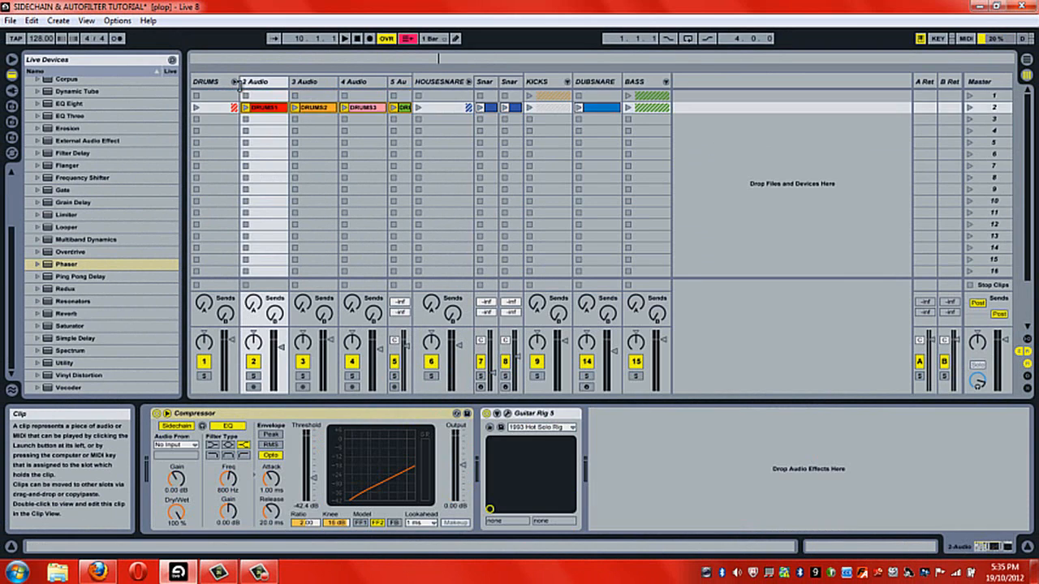
pyautogui.click(234, 82)
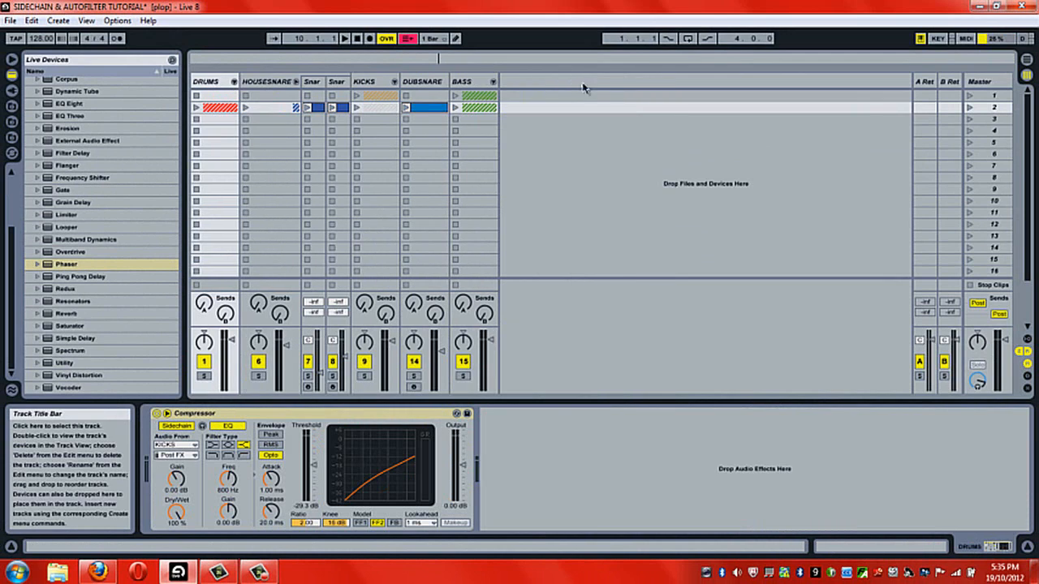
# Launch scene 1, sweep Macro 1 of the BASS group's rack during playback, and stop playback
pyautogui.click(969, 96)
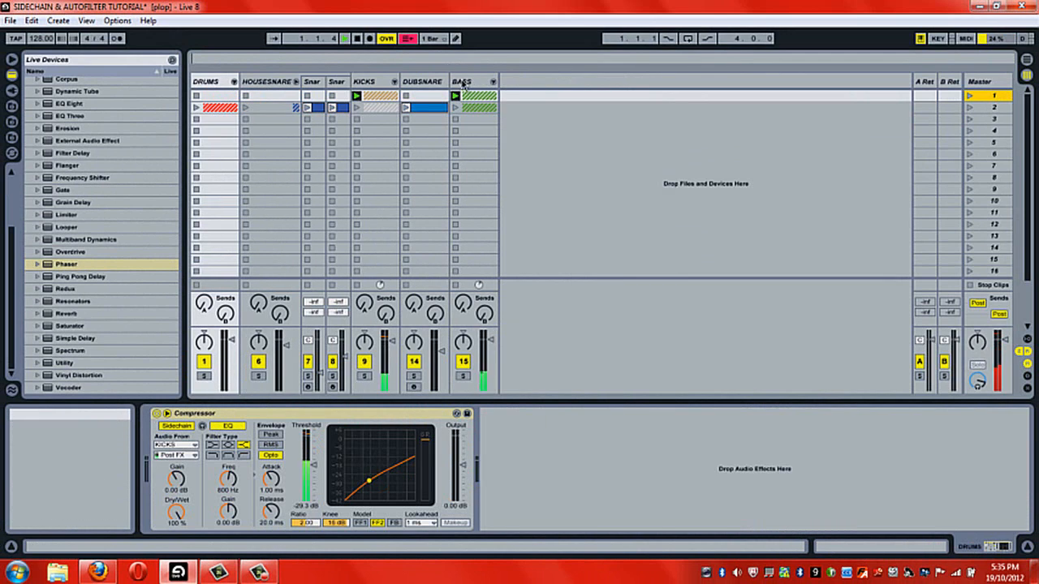
pyautogui.click(463, 82)
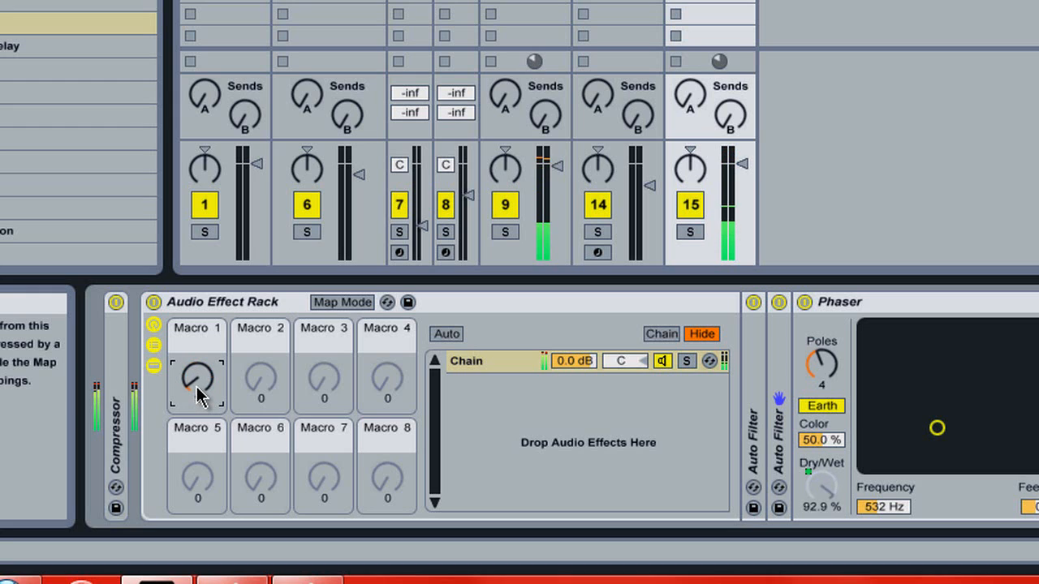
pyautogui.press('space')
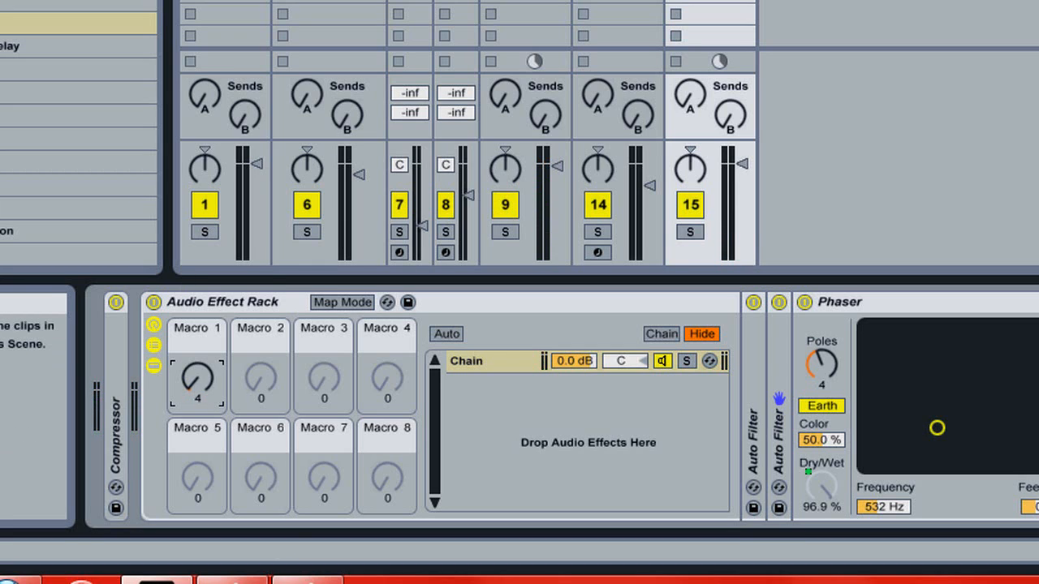
# Resume playback with the drums, check the KICKS group's devices, and sweep Macro 1 on the BASS group
pyautogui.press('space')
pyautogui.click(525, 2)
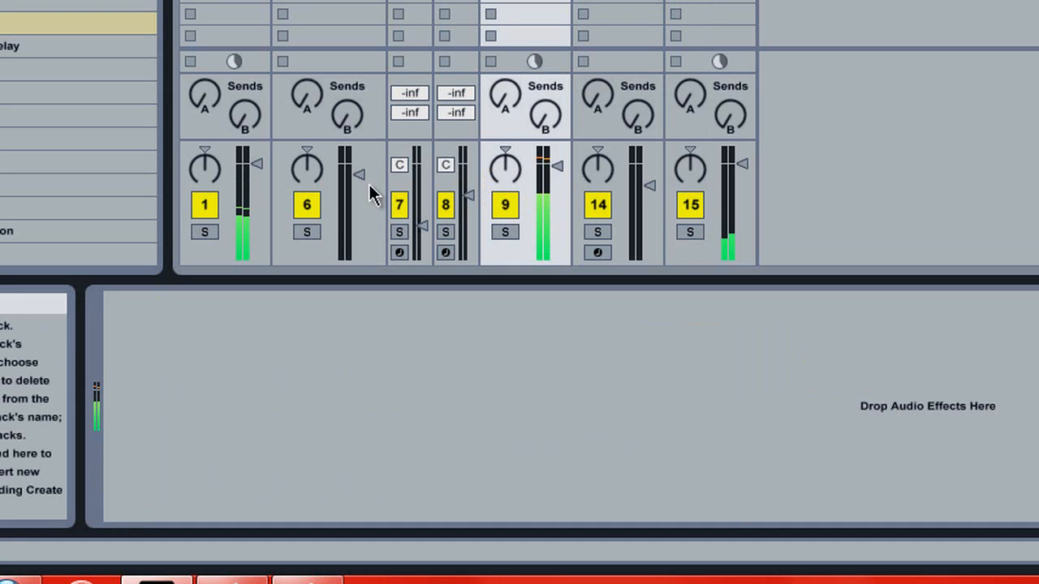
pyautogui.click(710, 2)
pyautogui.moveTo(200, 383); pyautogui.dragTo(202, 382)
pyautogui.moveTo(201, 384); pyautogui.dragTo(205, 384)
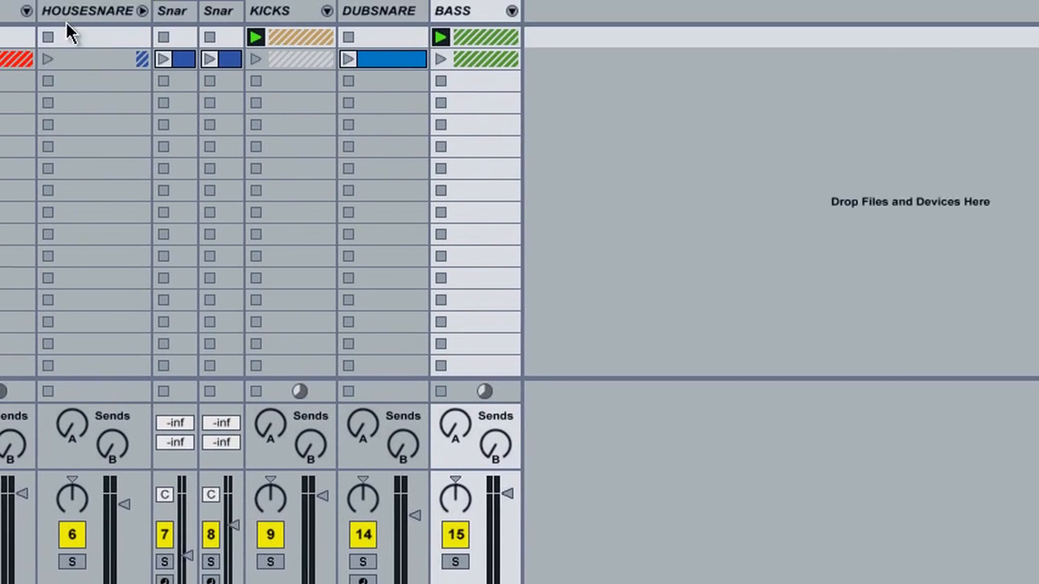
# Move the DRUMS and HOUSESNARE clips from scene 2 back to scene 1
pyautogui.hscroll(-4, 29, 75)
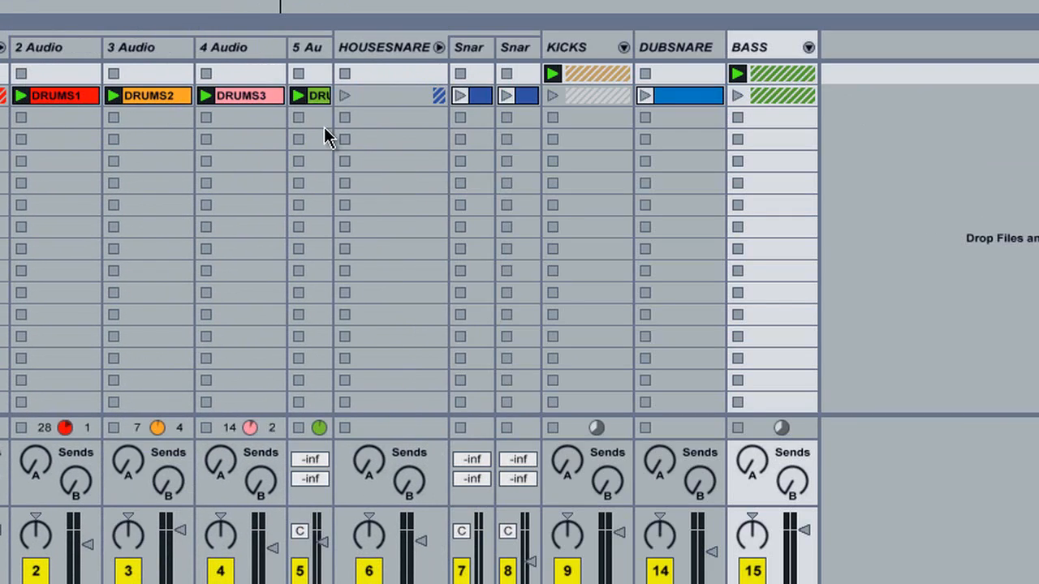
pyautogui.moveTo(324, 127); pyautogui.dragTo(68, 71)
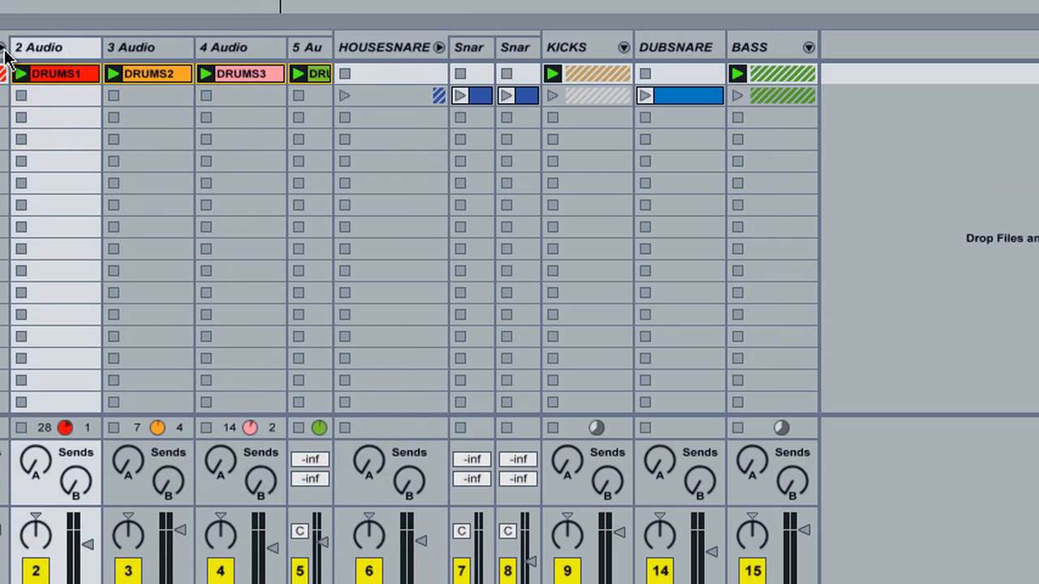
pyautogui.hscroll(4, 362, 96)
pyautogui.moveTo(138, 100); pyautogui.dragTo(151, 74)
# Sweep Macro 1 on the BASS group with all scene 1 parts, leave it at 10, and stop playback
pyautogui.click(432, 49)
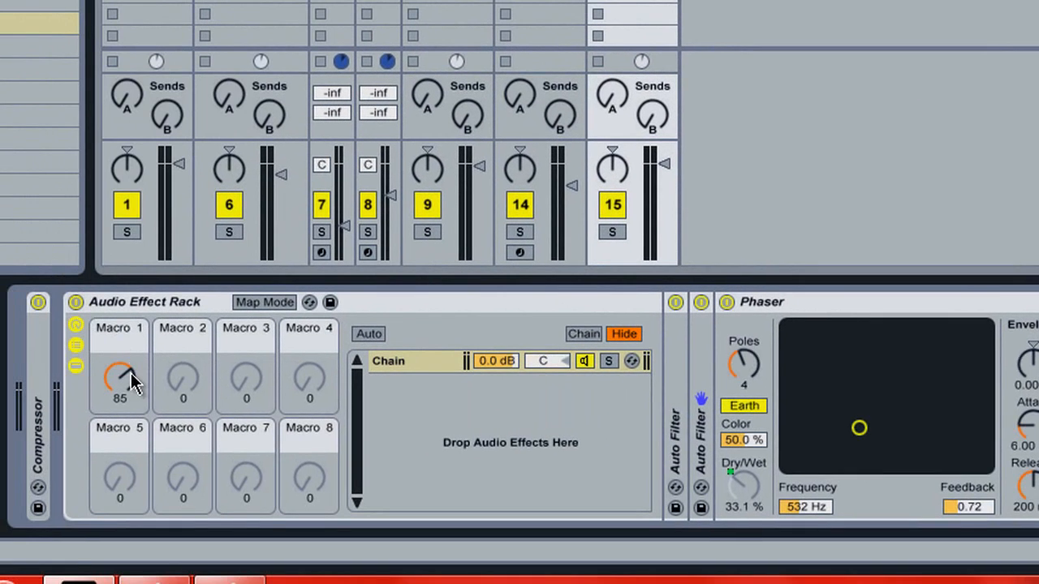
pyautogui.moveTo(131, 373); pyautogui.dragTo(131, 383)
pyautogui.press('space')
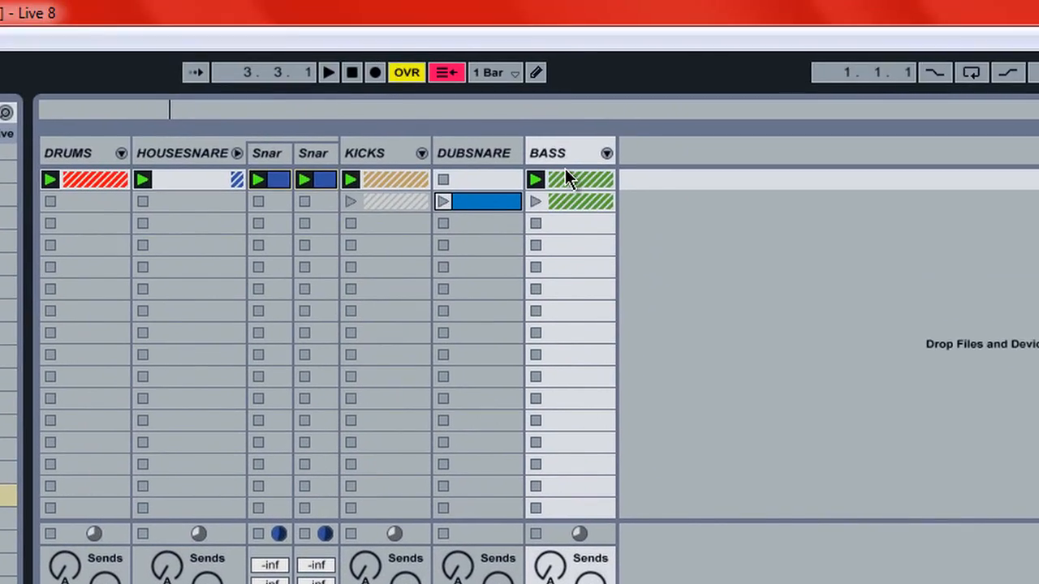
# Select the BASS, DRUMS, HOUSESNARE, KICKS and DUBSNARE tracks in turn and return to BASS
pyautogui.click(565, 163)
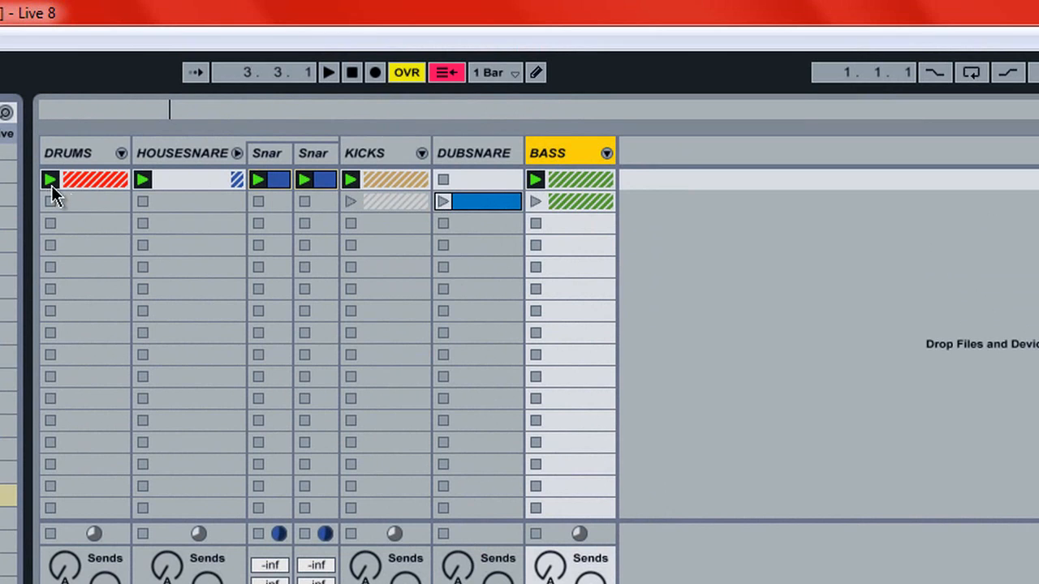
pyautogui.click(81, 154)
pyautogui.click(190, 155)
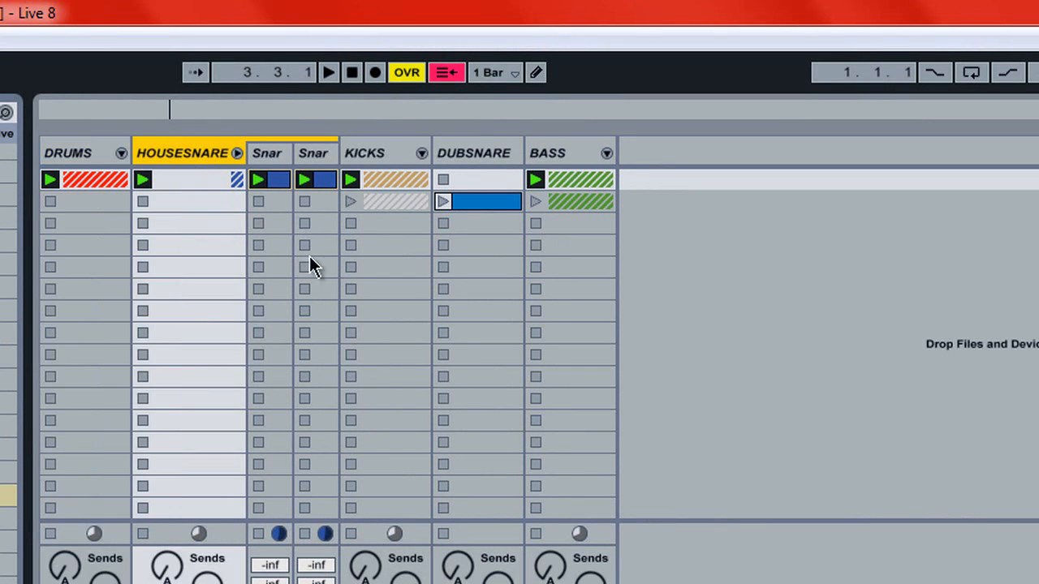
pyautogui.click(383, 152)
pyautogui.click(441, 152)
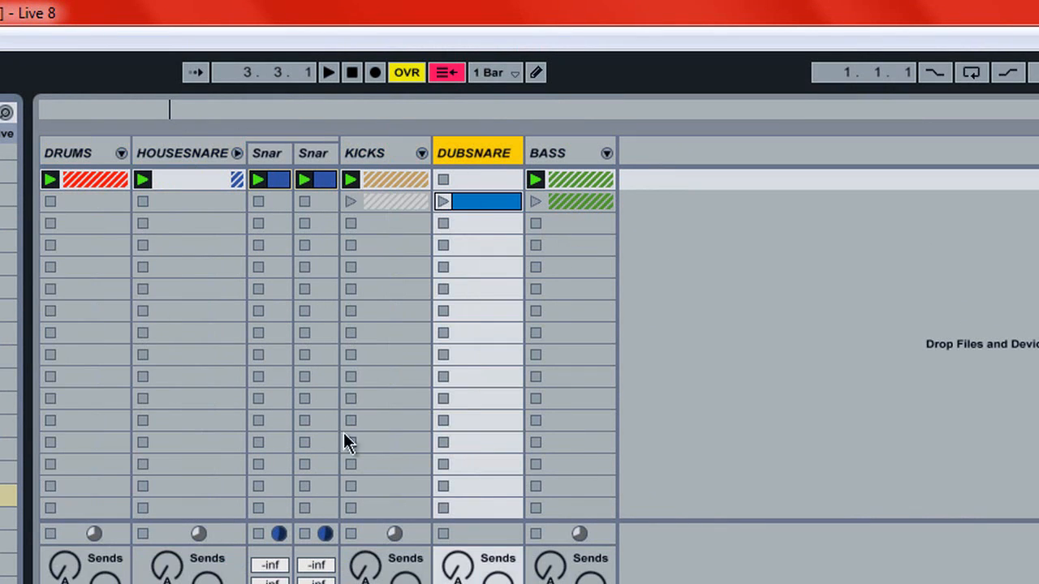
pyautogui.click(568, 154)
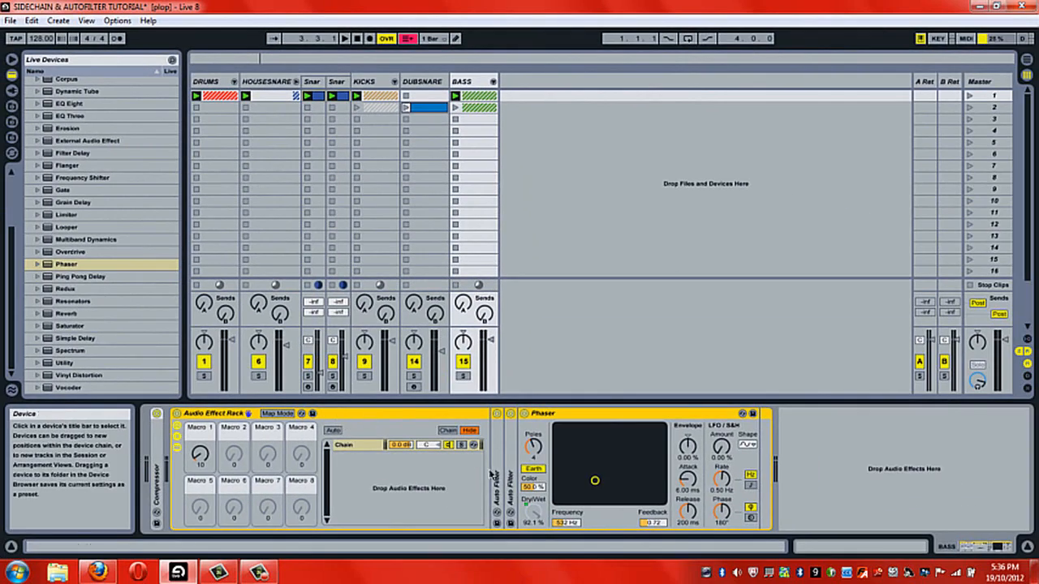
# Inspect both Auto Filters in the BASS rack, collapse them again, and place the Audio Effect Rack on the Master track
pyautogui.doubleClick(496, 470)
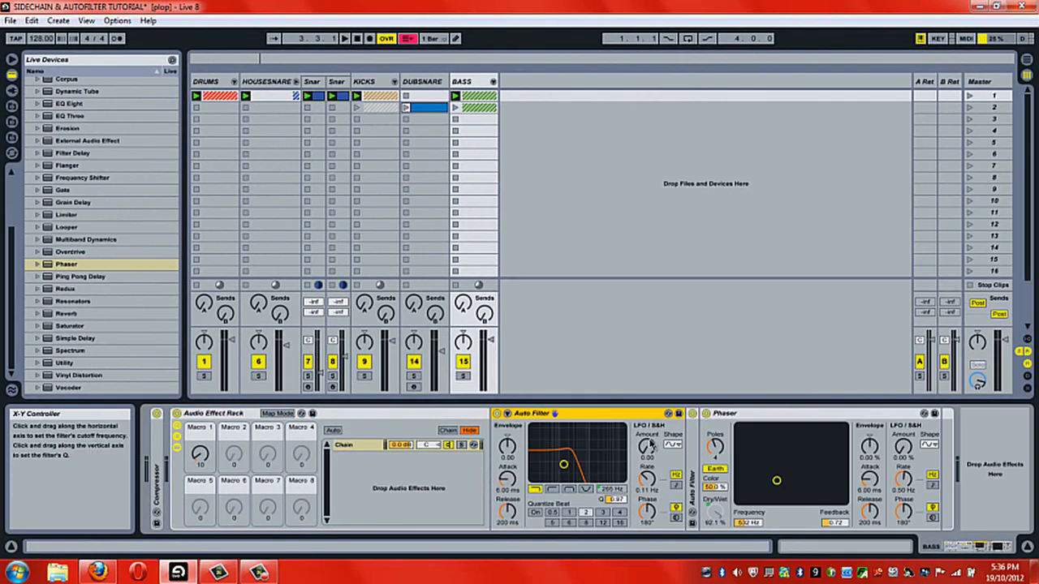
pyautogui.doubleClick(693, 464)
pyautogui.doubleClick(641, 414)
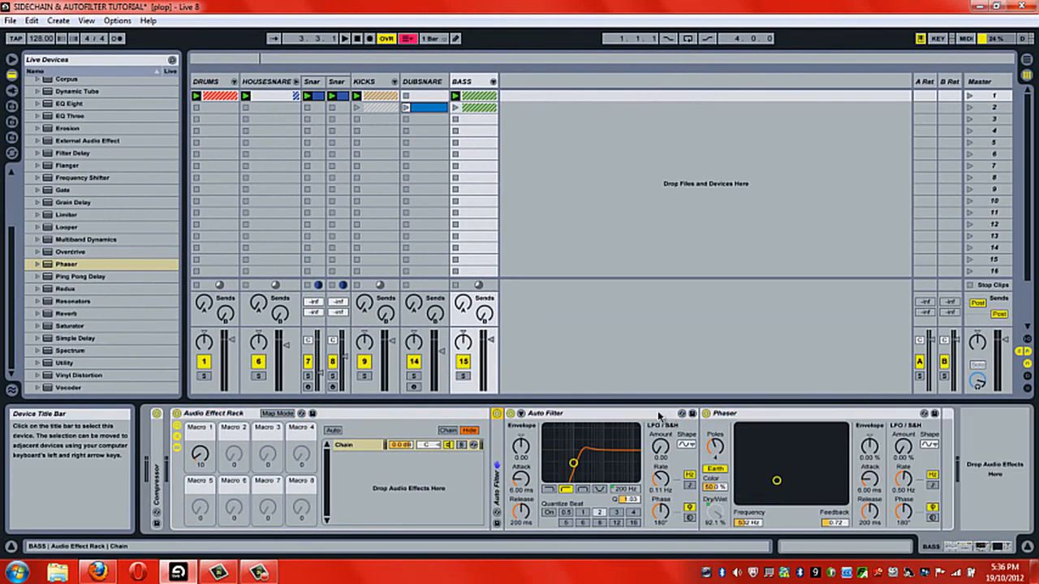
pyautogui.doubleClick(661, 415)
pyautogui.click(989, 81)
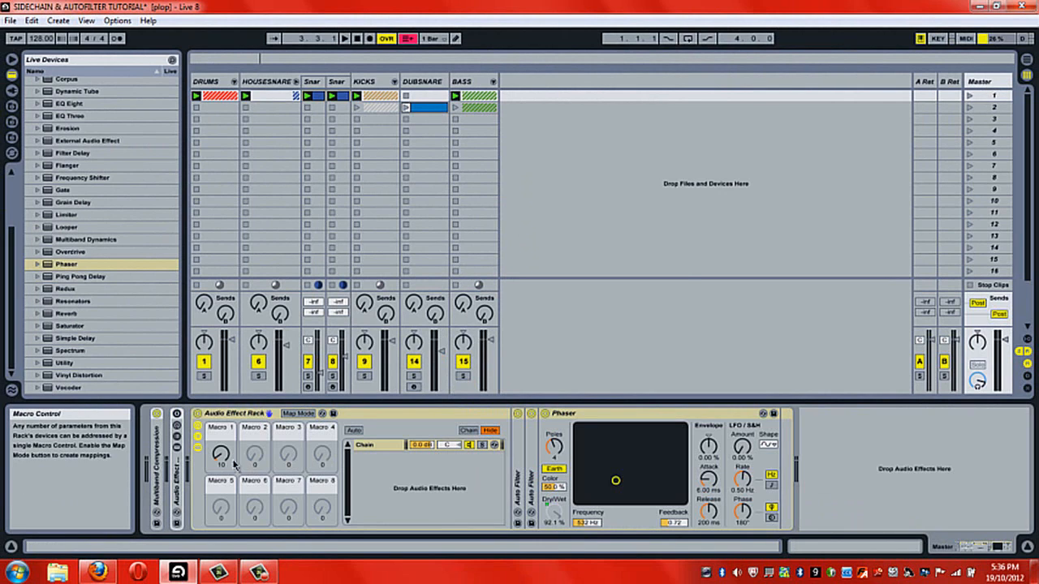
# Play scene 1 and sweep Macro 1 of the Master track's rack, leaving it at 69
pyautogui.click(221, 457)
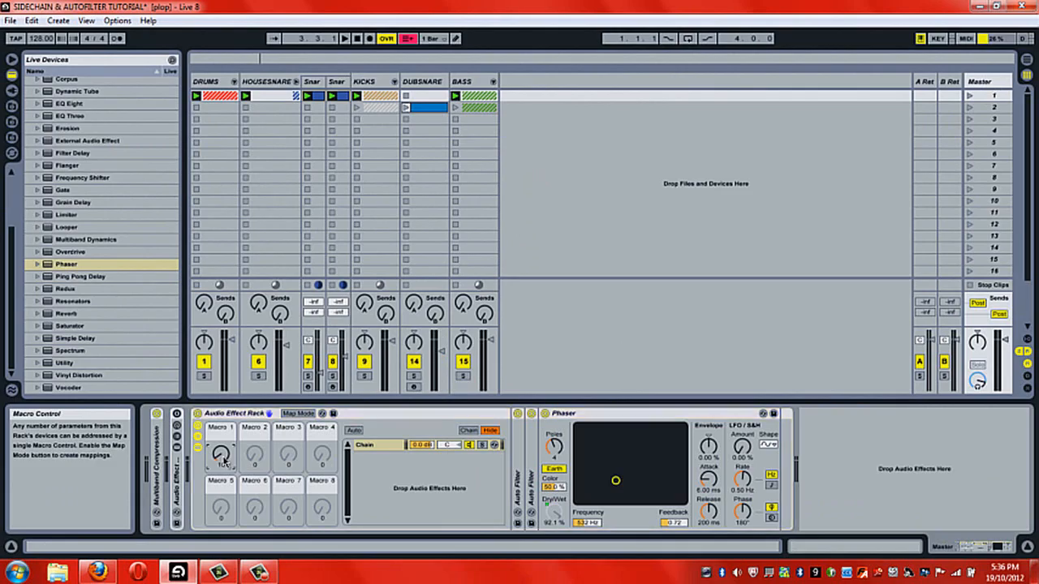
pyautogui.press('space')
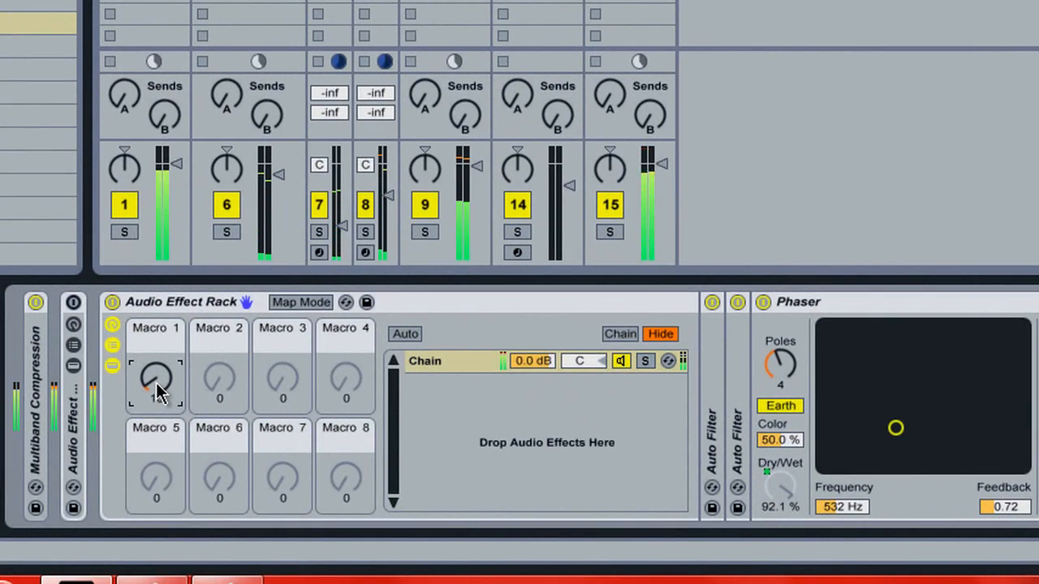
pyautogui.moveTo(157, 381); pyautogui.dragTo(156, 385)
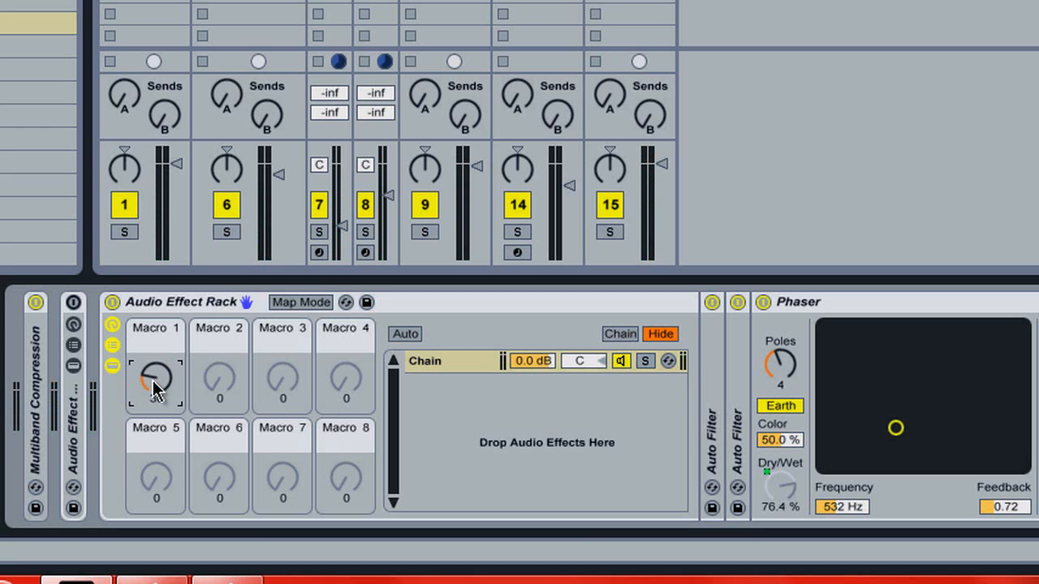
pyautogui.moveTo(153, 378); pyautogui.dragTo(153, 382)
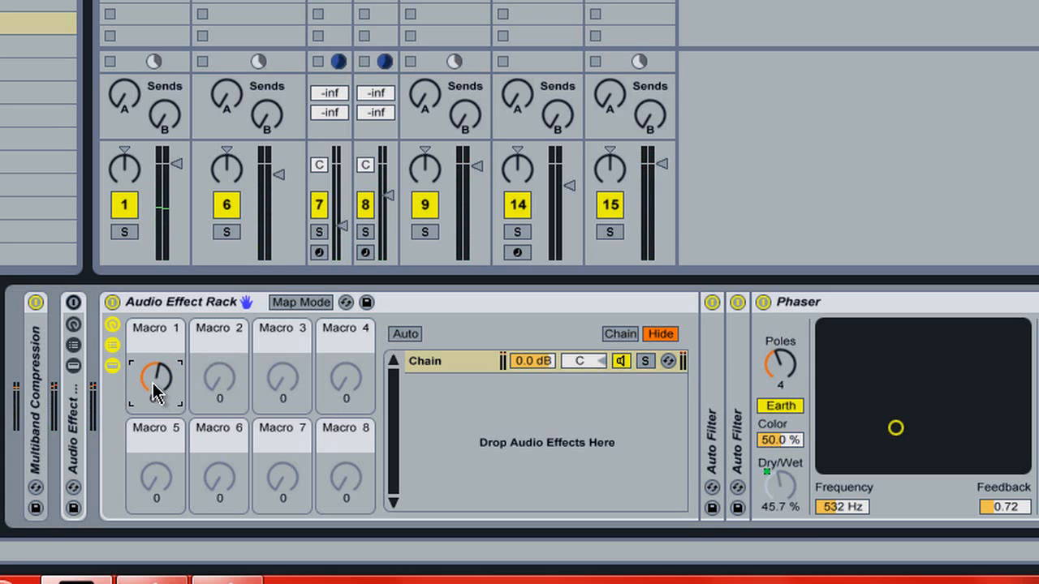
# Expand both Auto Filters on the Master track and review their frequency ranges in the rack's macro mappings
pyautogui.doubleClick(737, 352)
pyautogui.doubleClick(716, 353)
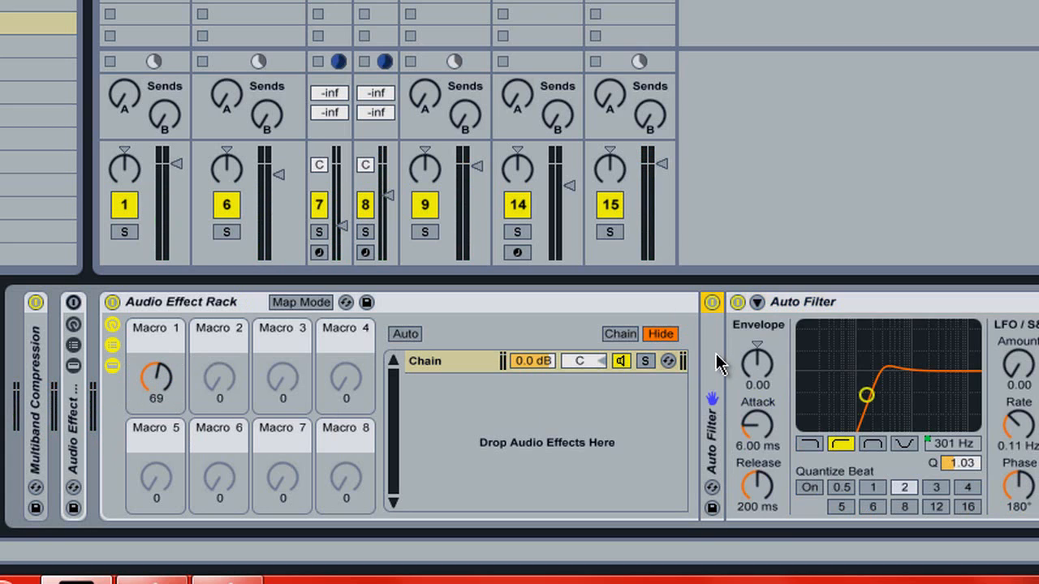
pyautogui.click(280, 307)
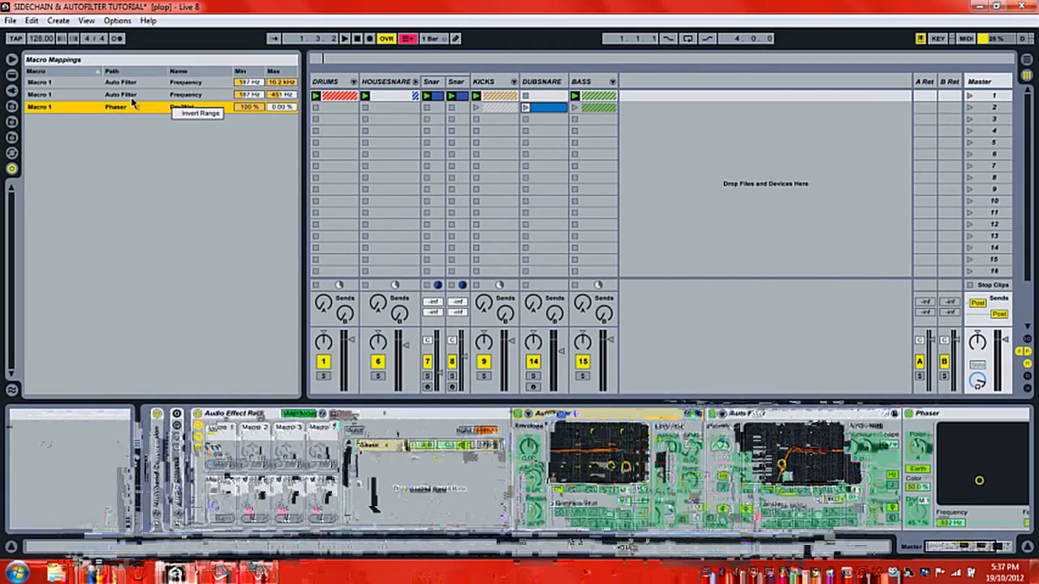
pyautogui.click(128, 95)
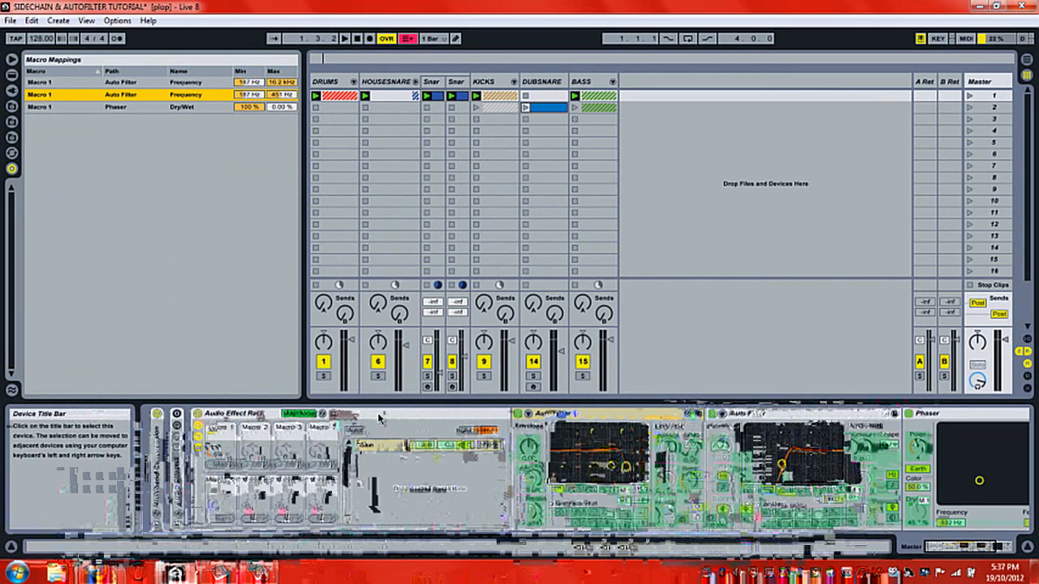
pyautogui.click(309, 417)
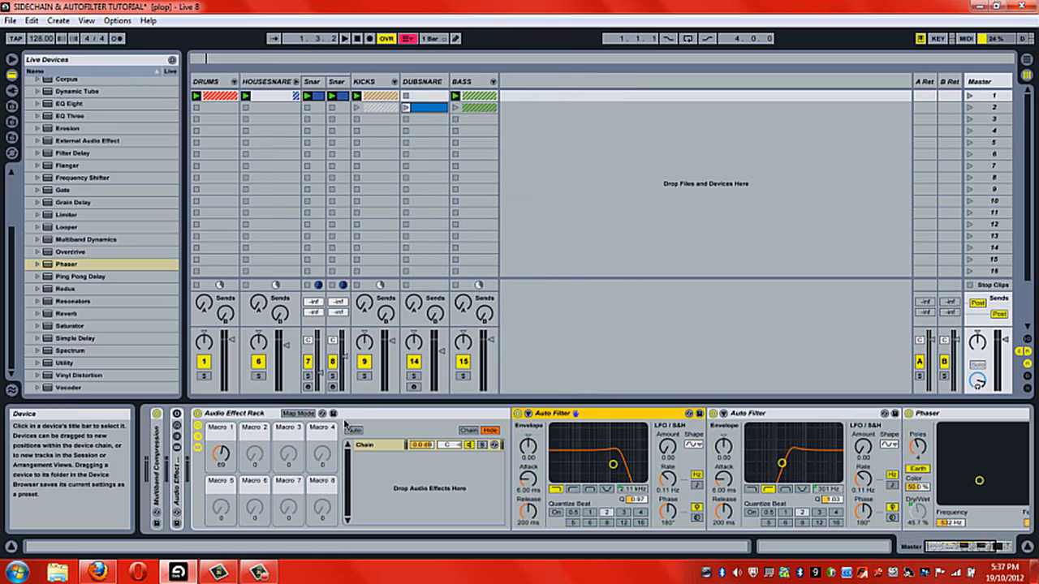
# Collapse the Audio Effect Rack on the Master track and stop the HOUSESNARE, DRUMS, KICKS and BASS clips
pyautogui.doubleClick(358, 416)
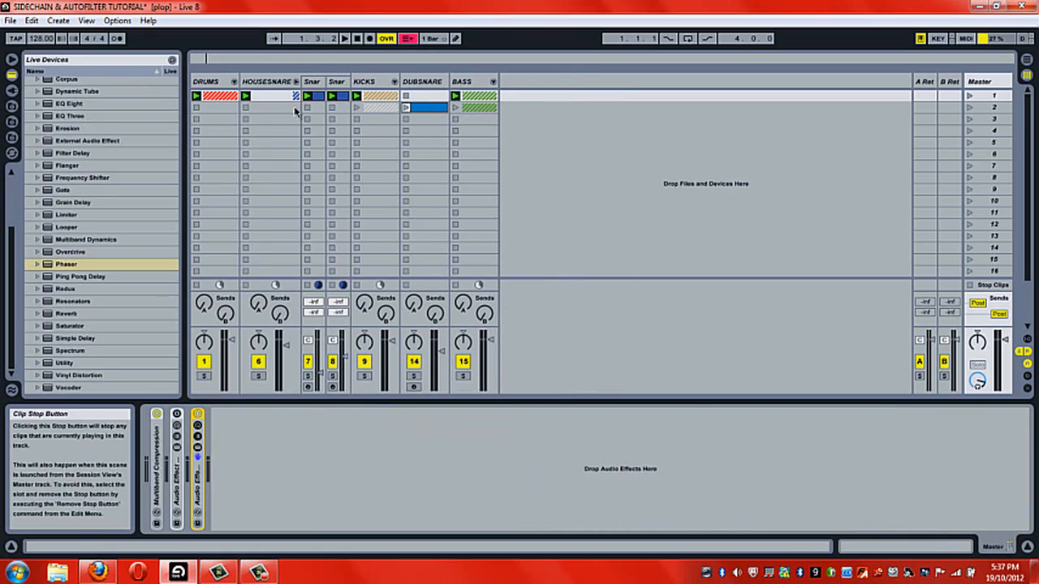
pyautogui.click(247, 108)
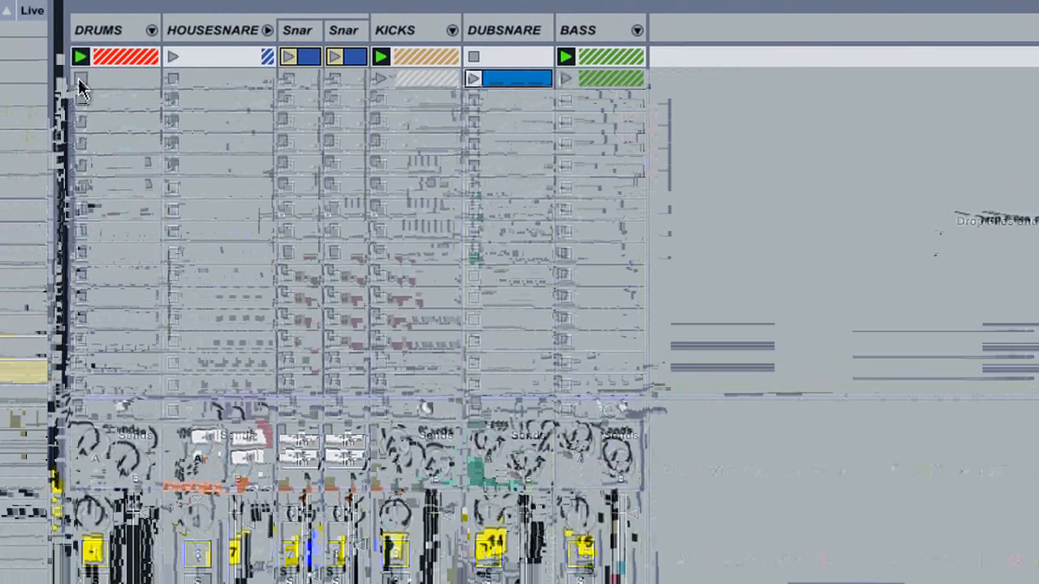
pyautogui.click(130, 91)
pyautogui.click(382, 104)
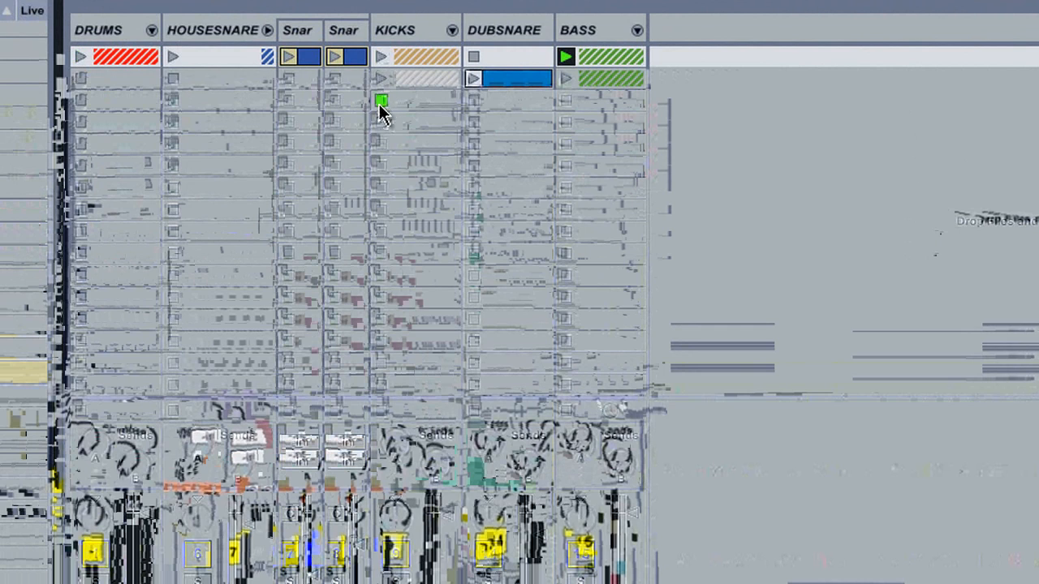
pyautogui.click(566, 107)
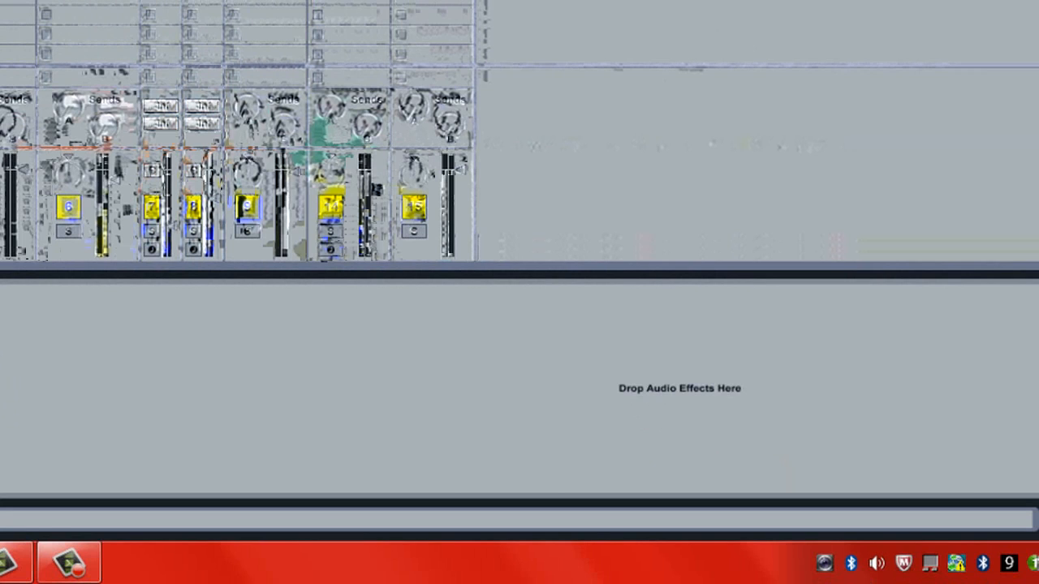
pyautogui.click(69, 562)
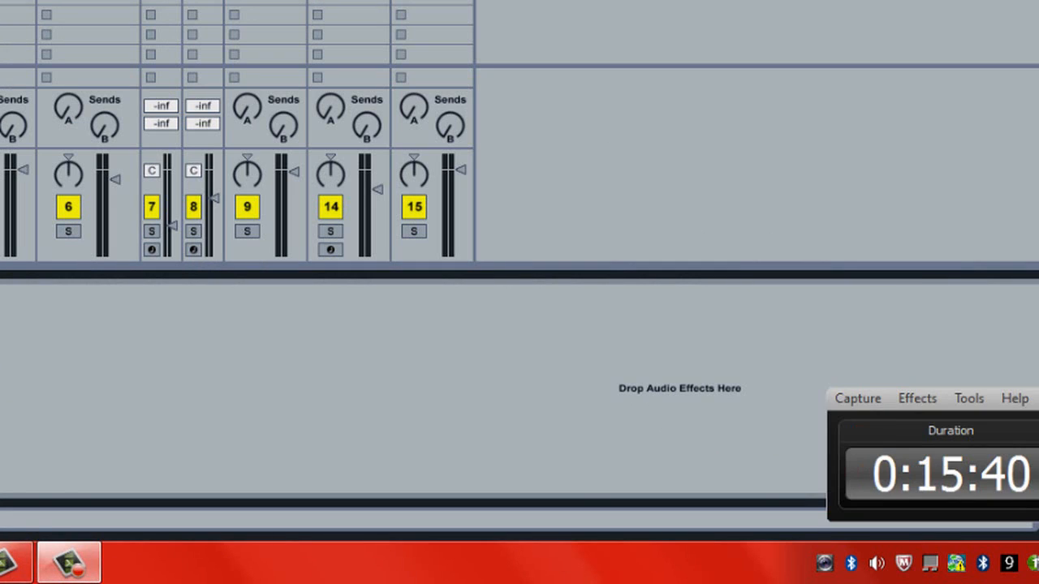